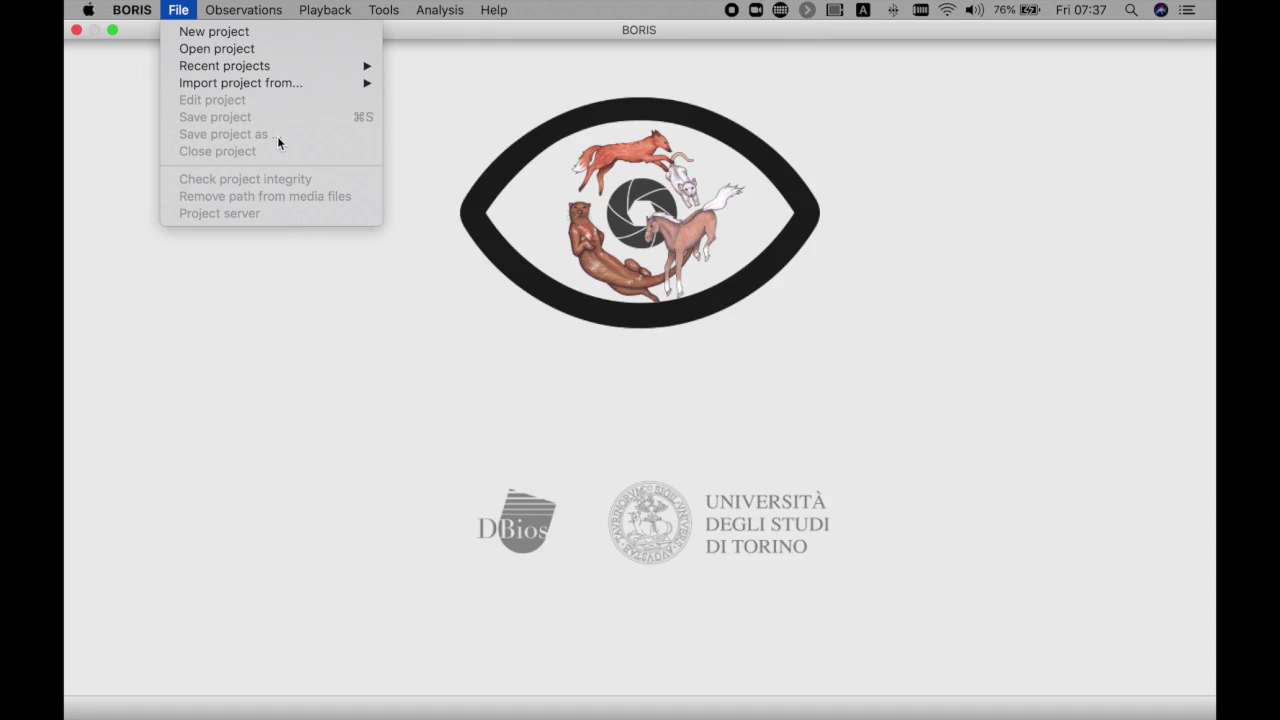
- Create a new project named traffic and add behavior rows to its ethogram
{"action": "left_click", "coordinate": [251, 34]}
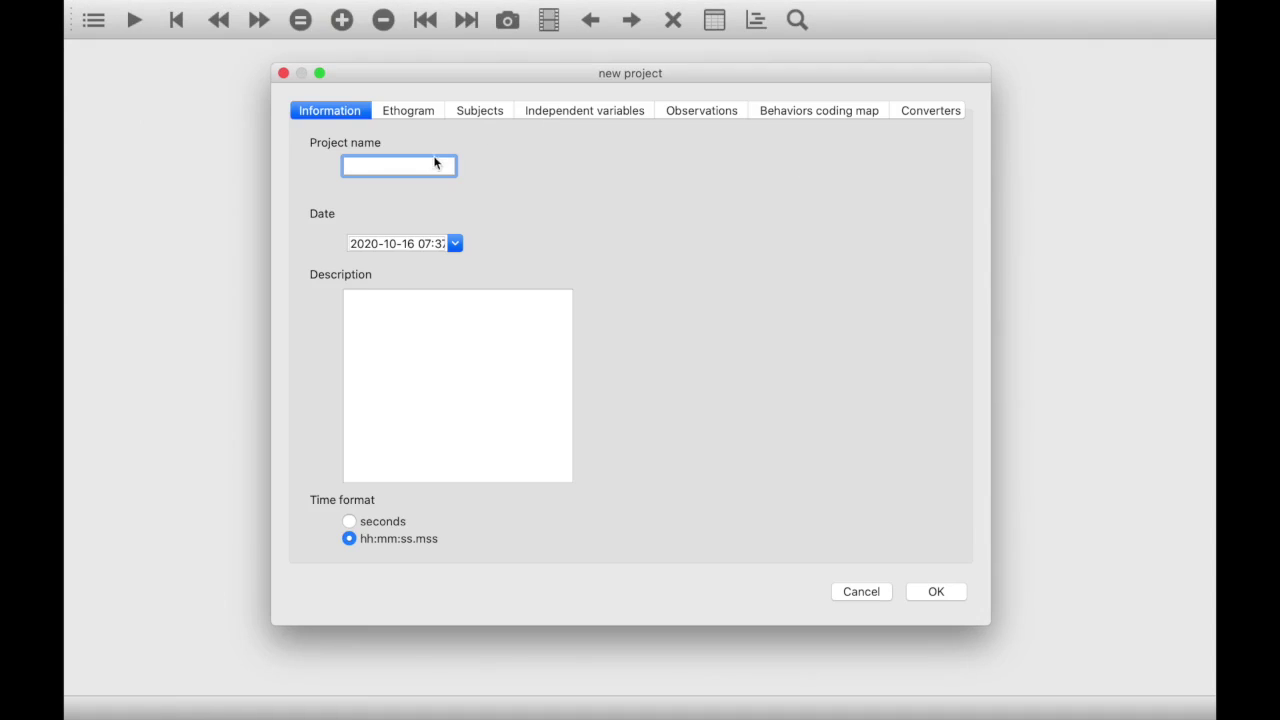
{"action": "type", "text": "traffic"}
{"action": "left_click", "coordinate": [407, 113]}
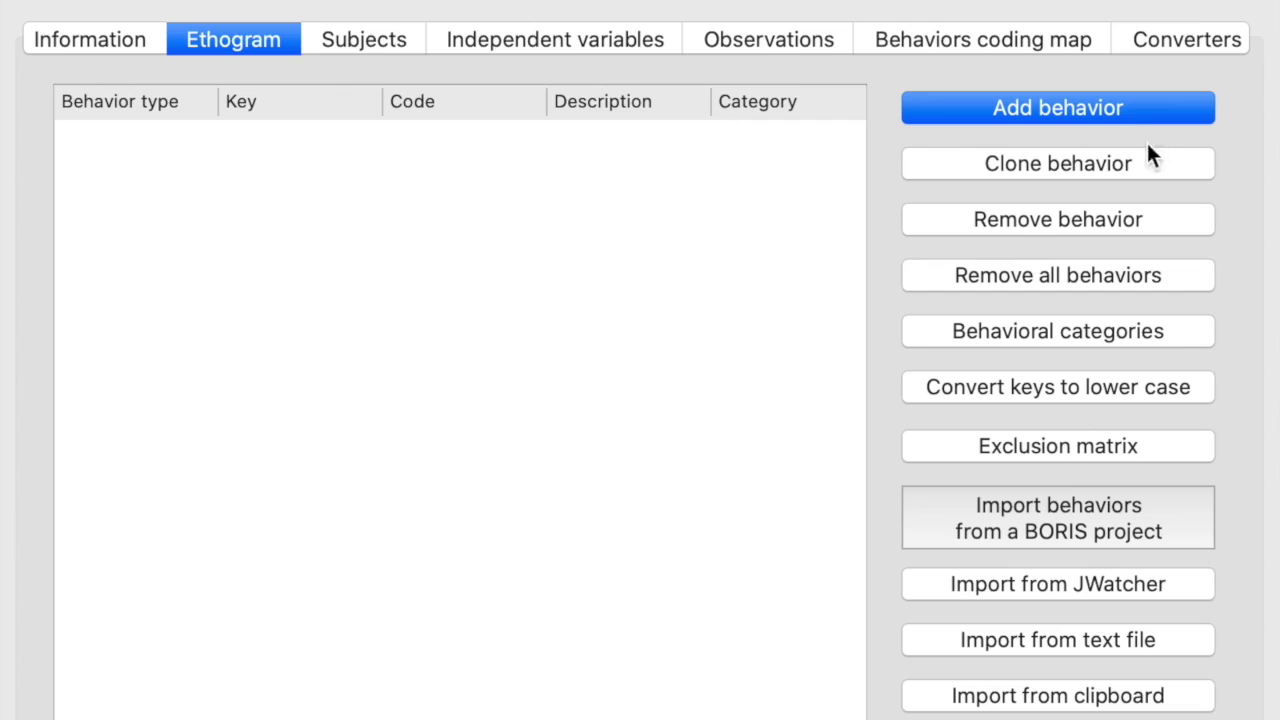
{"action": "left_click", "coordinate": [1101, 108]}
{"action": "left_click", "coordinate": [325, 160]}
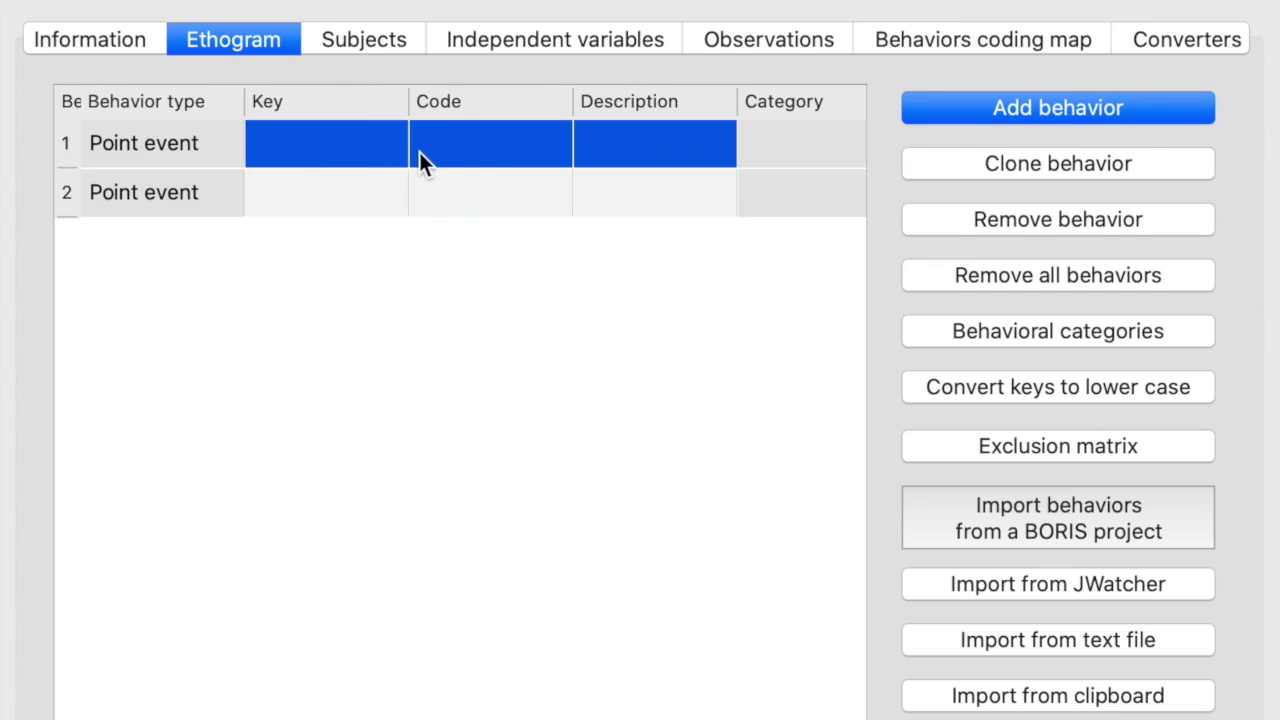
- Define the behaviors entrance with key e and switch with key s
{"action": "double_click", "coordinate": [445, 152]}
{"action": "type", "text": "e"}
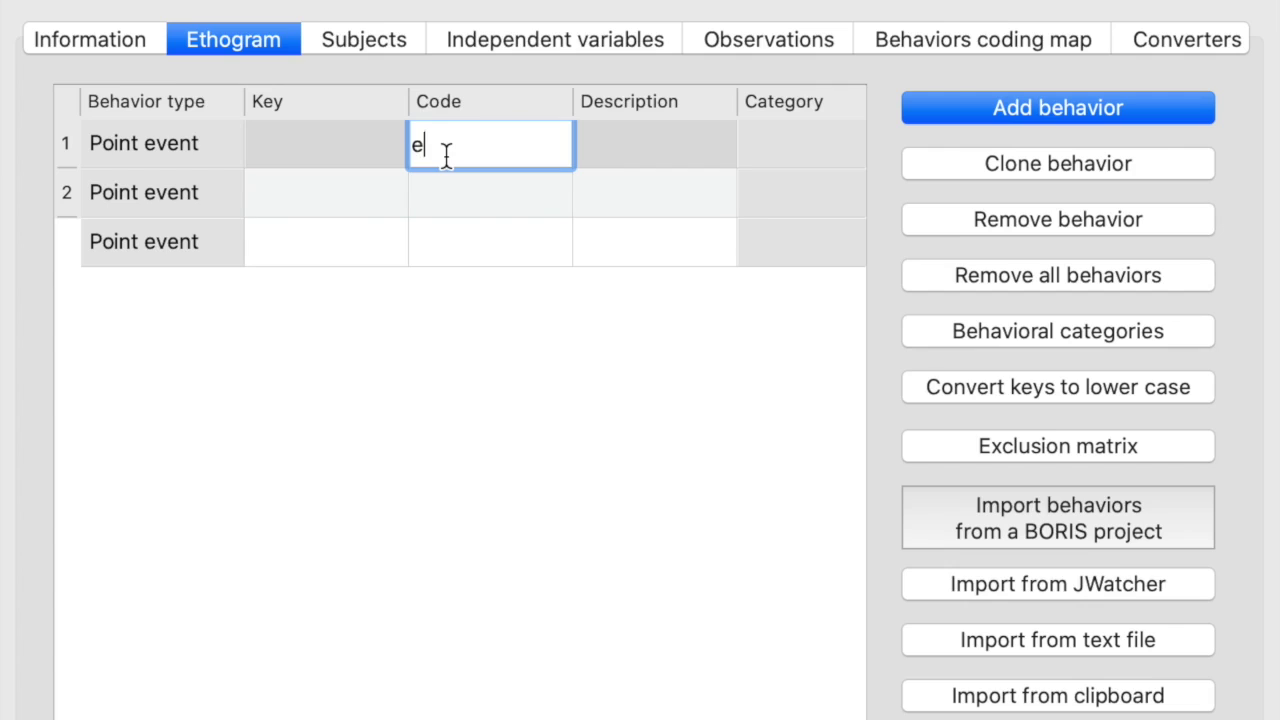
{"action": "type", "text": "ntrance"}
{"action": "double_click", "coordinate": [360, 154]}
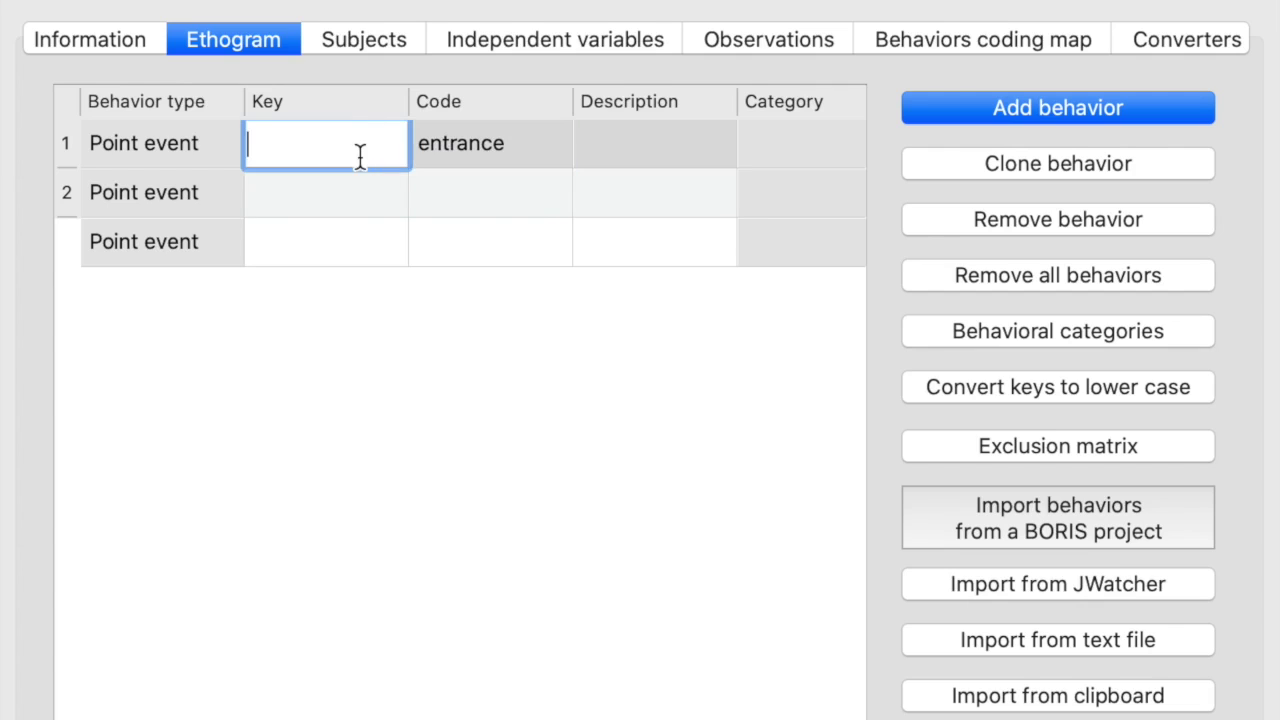
{"action": "type", "text": "e"}
{"action": "double_click", "coordinate": [485, 198]}
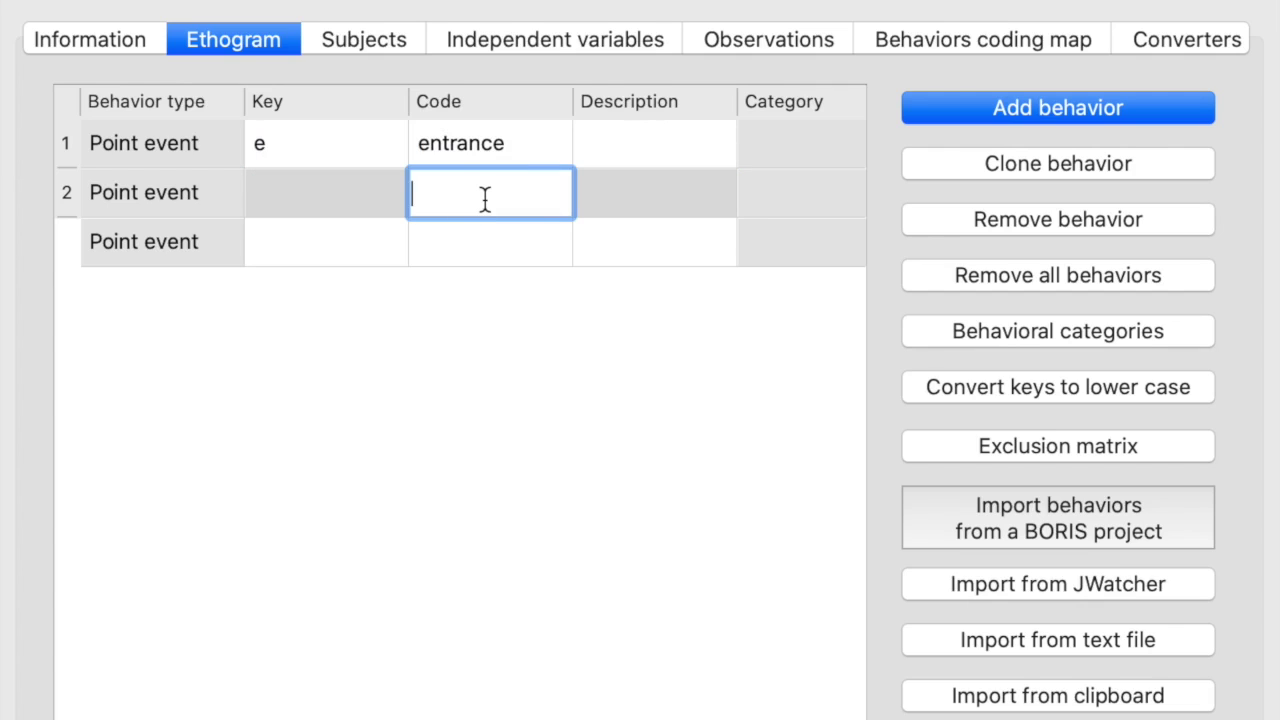
{"action": "type", "text": "swit"}
{"action": "key", "text": "BackSpace"}
{"action": "type", "text": "it"}
{"action": "type", "text": "ch"}
{"action": "double_click", "coordinate": [374, 200]}
{"action": "type", "text": "s"}
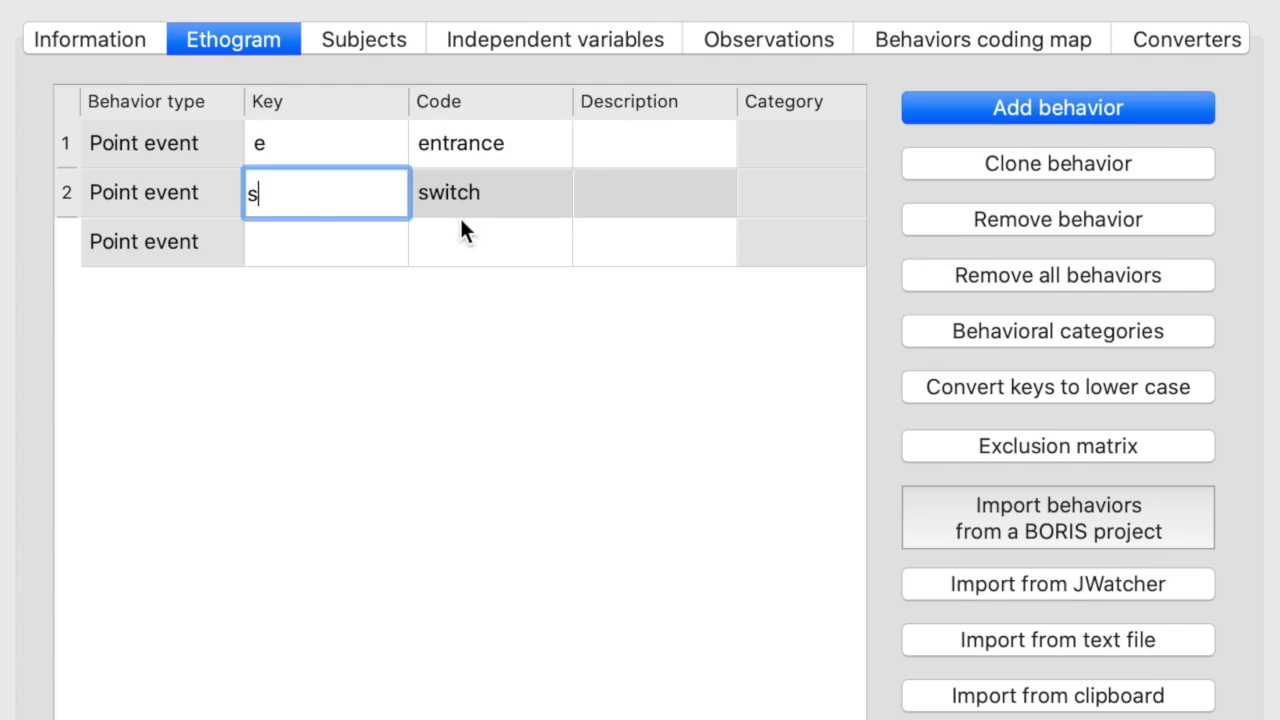
- Add the third behavior chaning with key c, fix its spelling, and confirm the project
{"action": "double_click", "coordinate": [462, 245]}
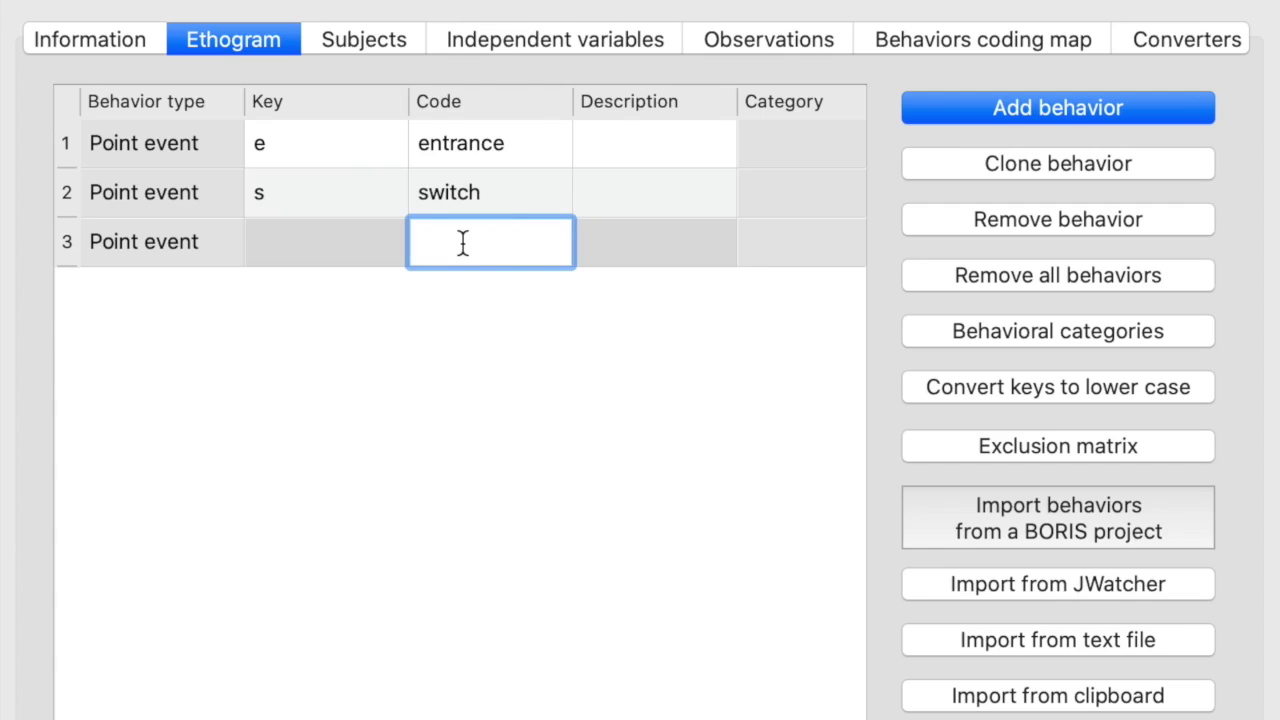
{"action": "type", "text": "chaning"}
{"action": "double_click", "coordinate": [363, 248]}
{"action": "type", "text": "c"}
{"action": "key", "text": "Return"}
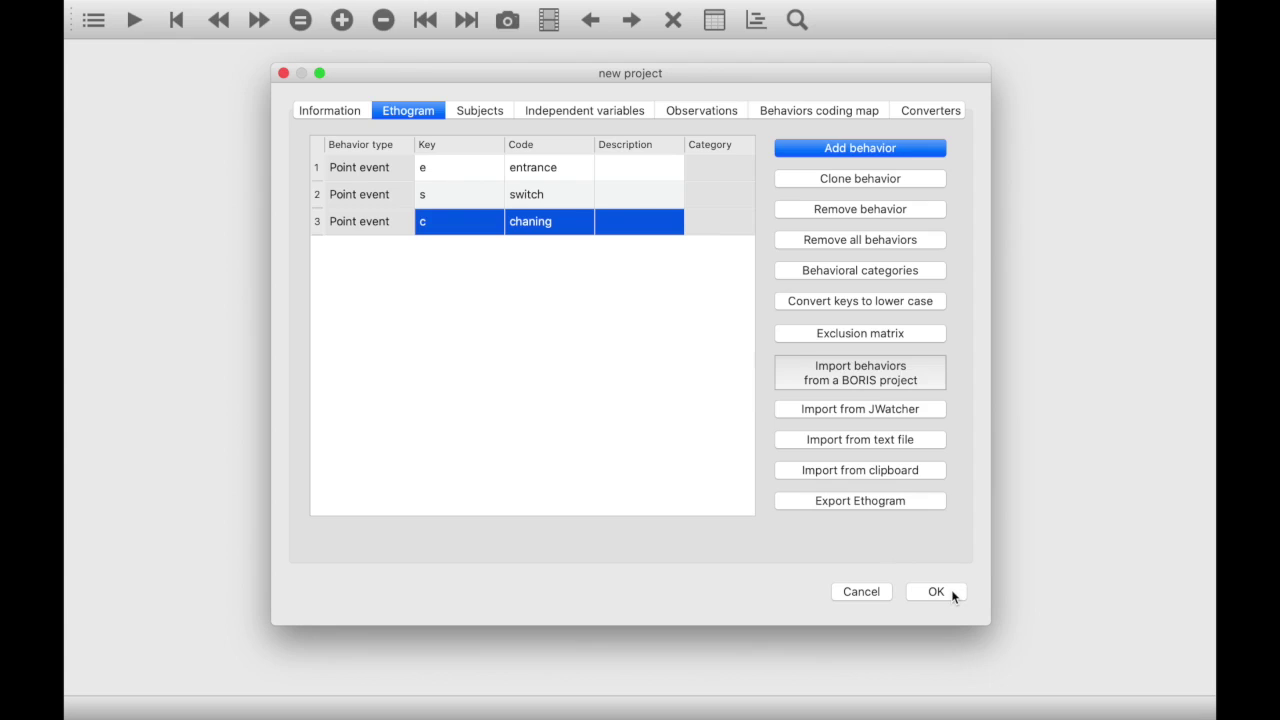
{"action": "double_click", "coordinate": [528, 221]}
{"action": "left_click", "coordinate": [529, 222]}
{"action": "type", "text": "g"}
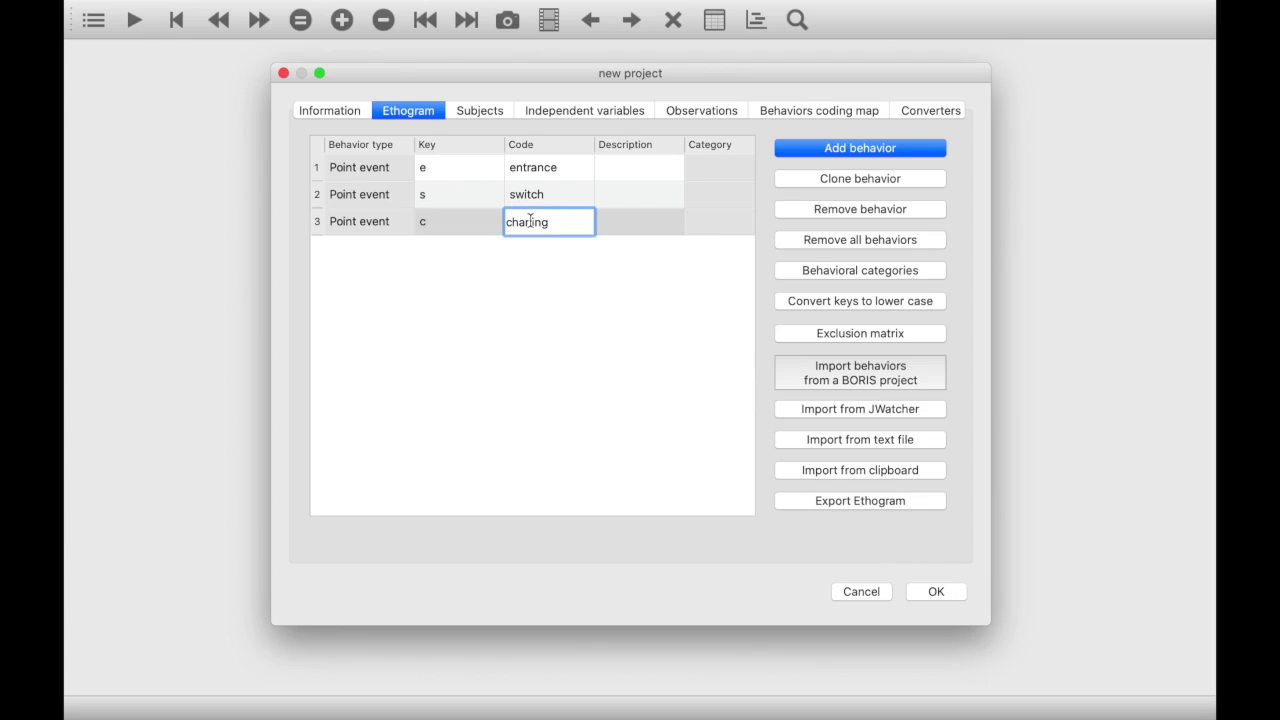
{"action": "left_click", "coordinate": [951, 594]}
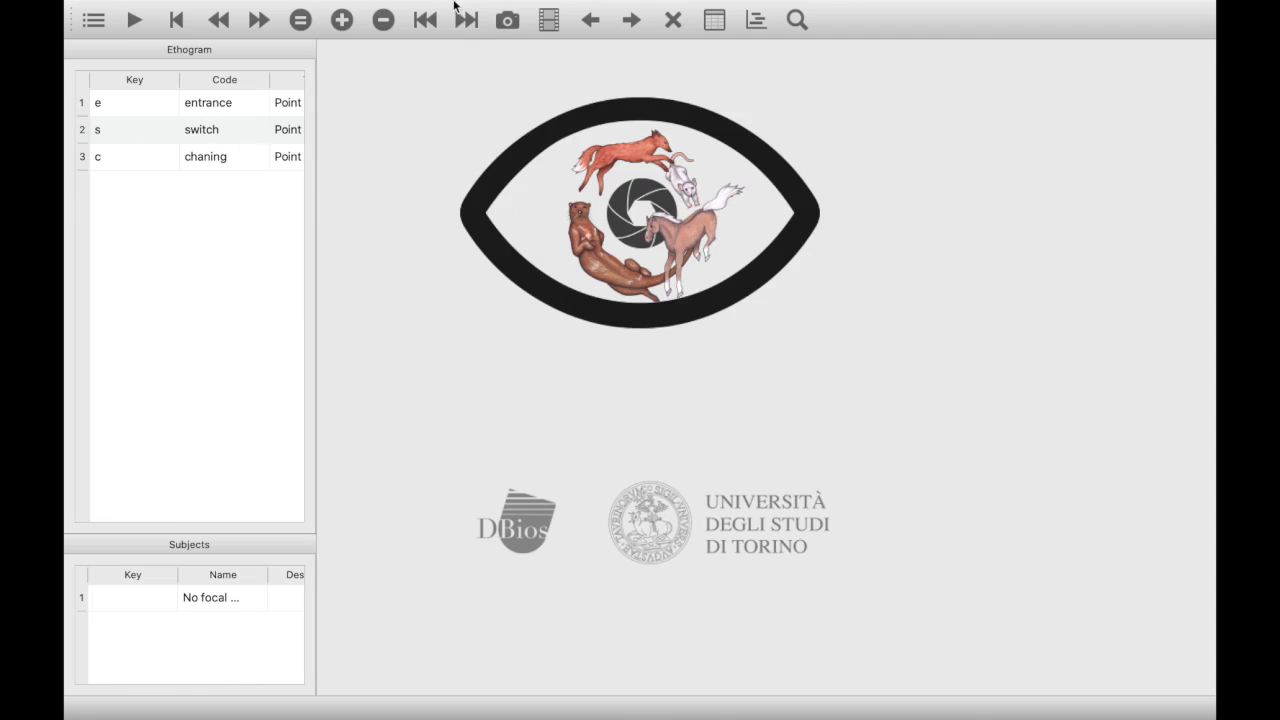
- Create a new behaviors coding map named car and begin picking its background image
{"action": "left_click", "coordinate": [403, 8]}
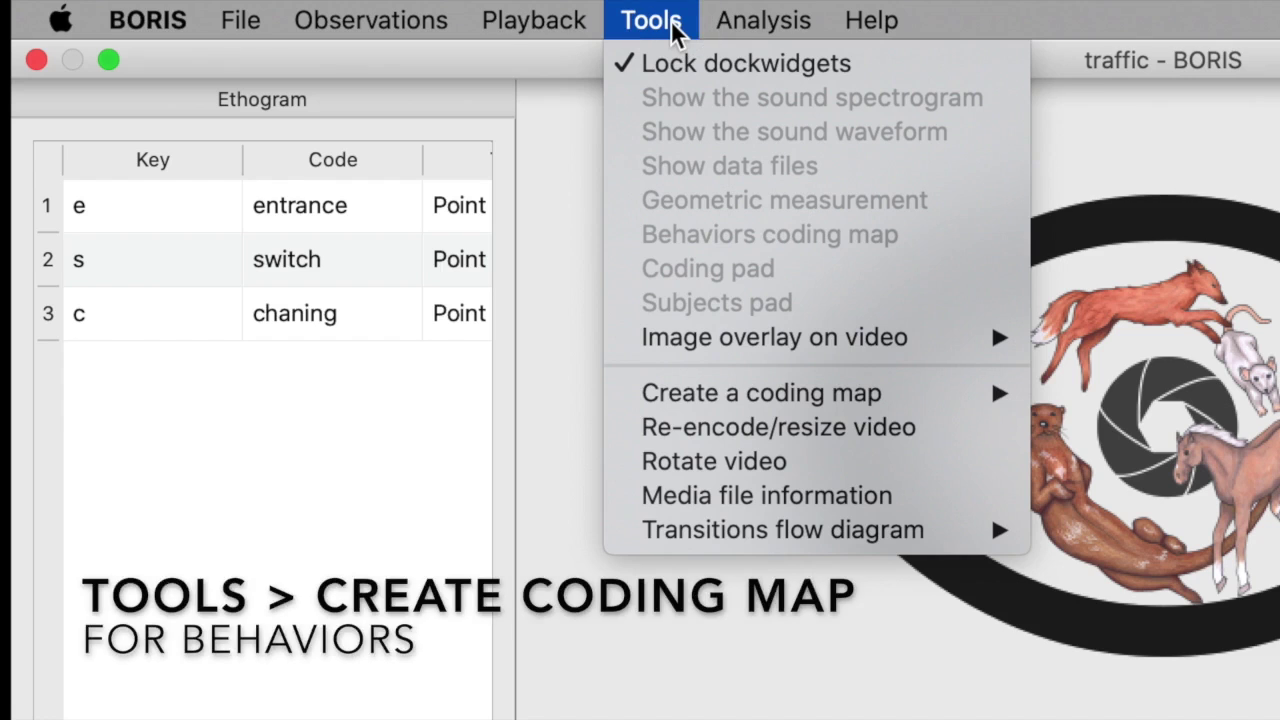
{"action": "mouse_move", "coordinate": [761, 393]}
{"action": "left_click", "coordinate": [1182, 408]}
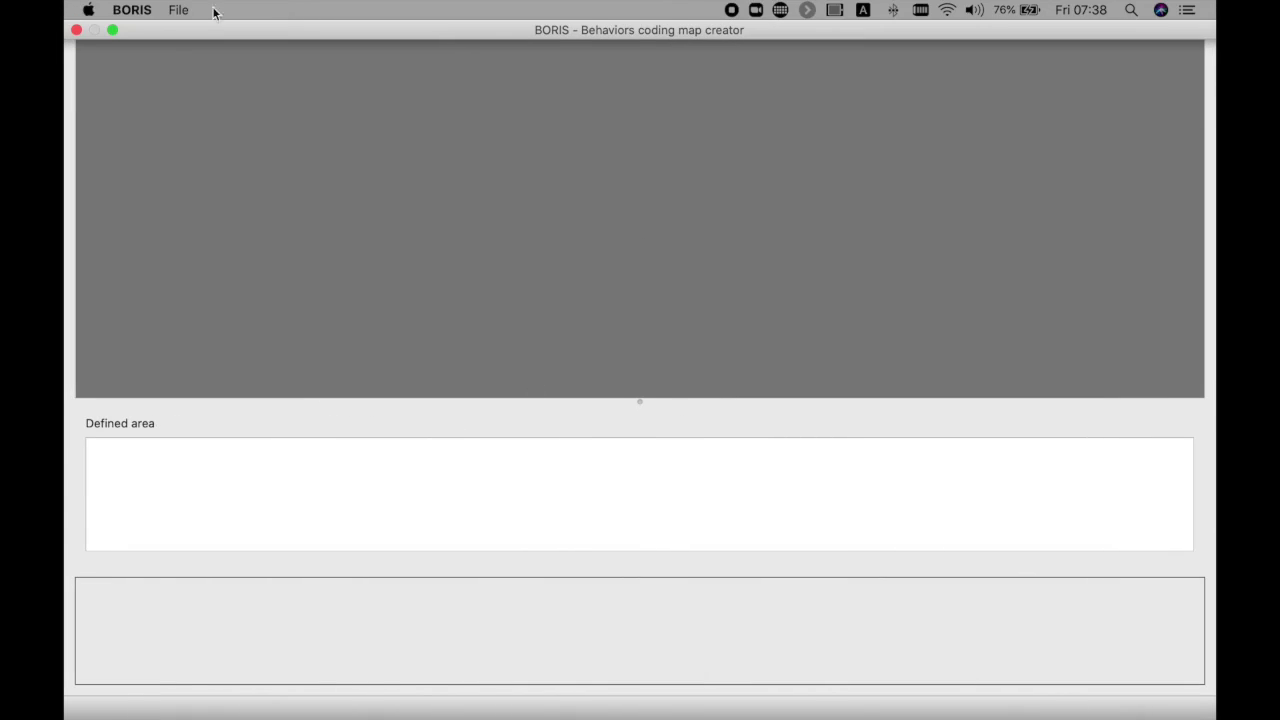
{"action": "left_click", "coordinate": [178, 10]}
{"action": "left_click", "coordinate": [191, 35]}
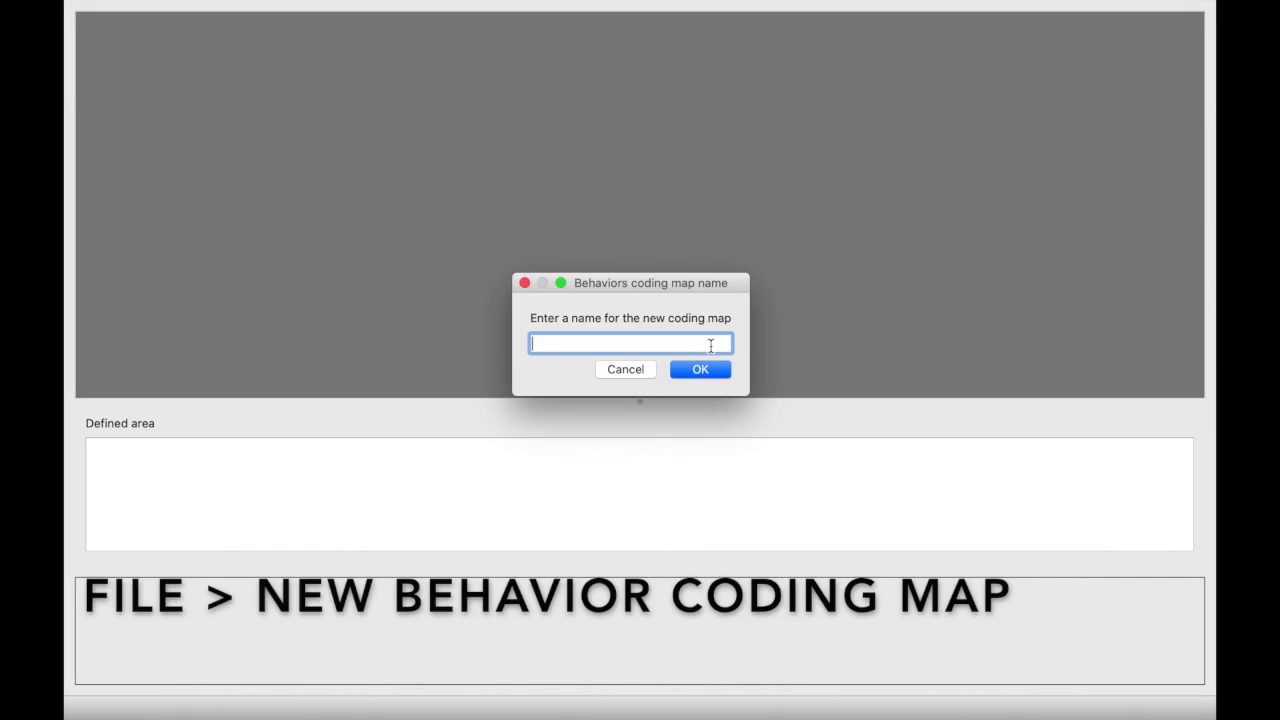
{"action": "type", "text": "car"}
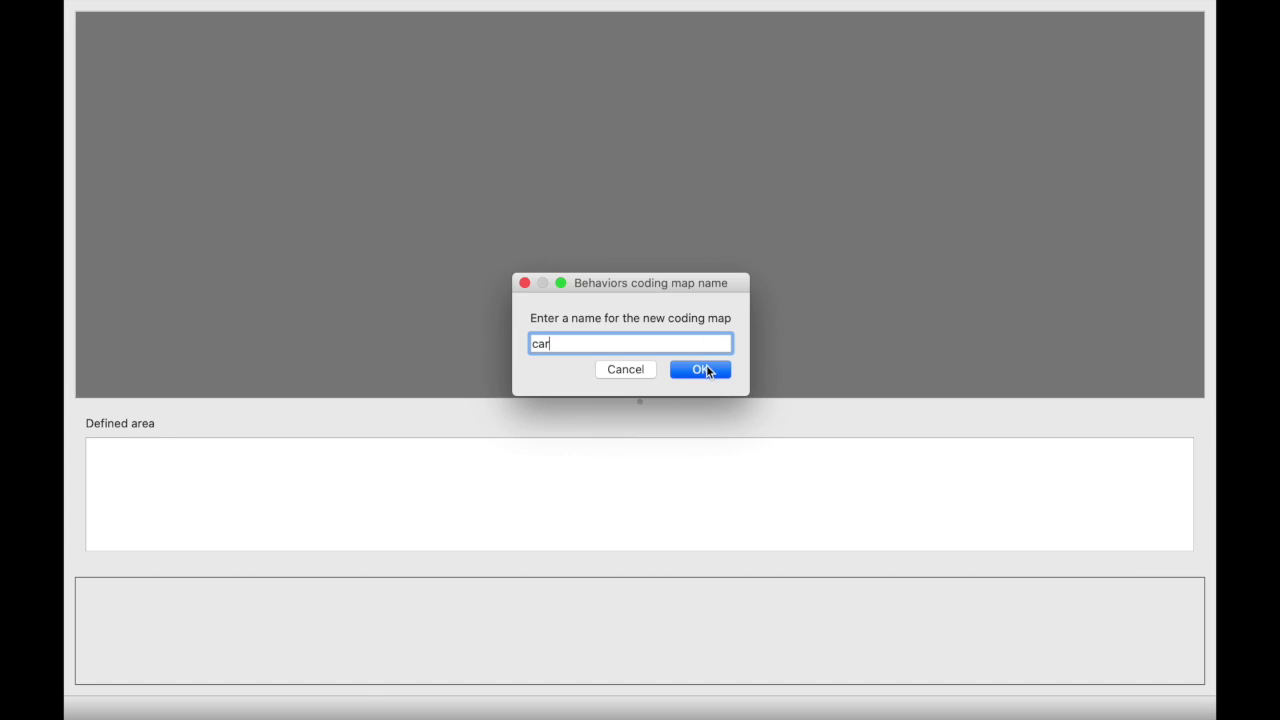
{"action": "left_click", "coordinate": [707, 370]}
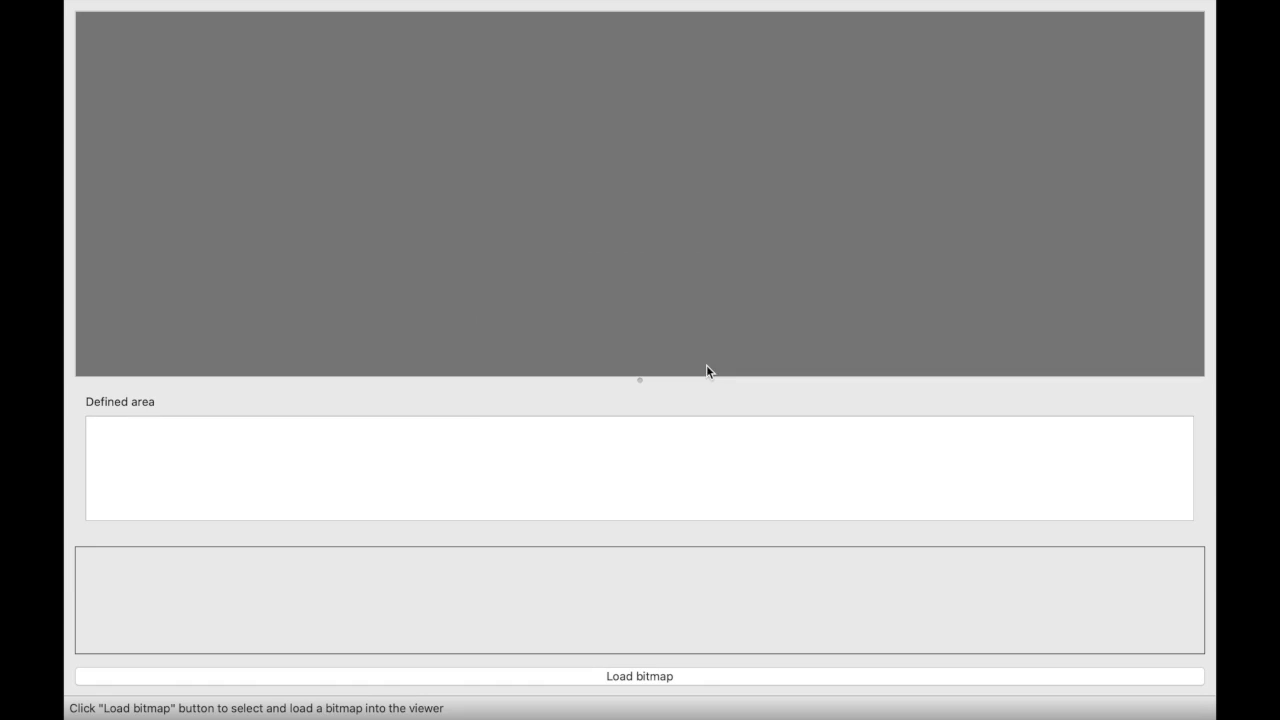
{"action": "left_click", "coordinate": [672, 679]}
- Load the street photo as the map background and start an area assigned to entrance
{"action": "left_click", "coordinate": [583, 168]}
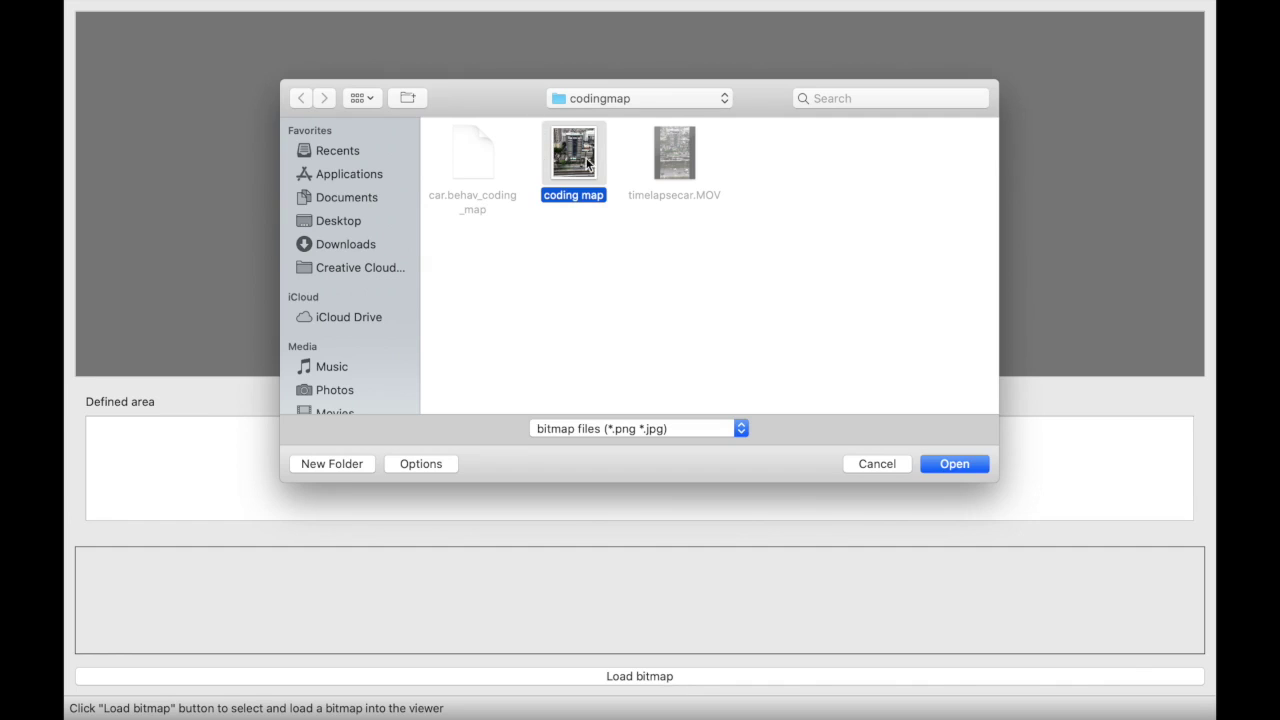
{"action": "left_click", "coordinate": [960, 464]}
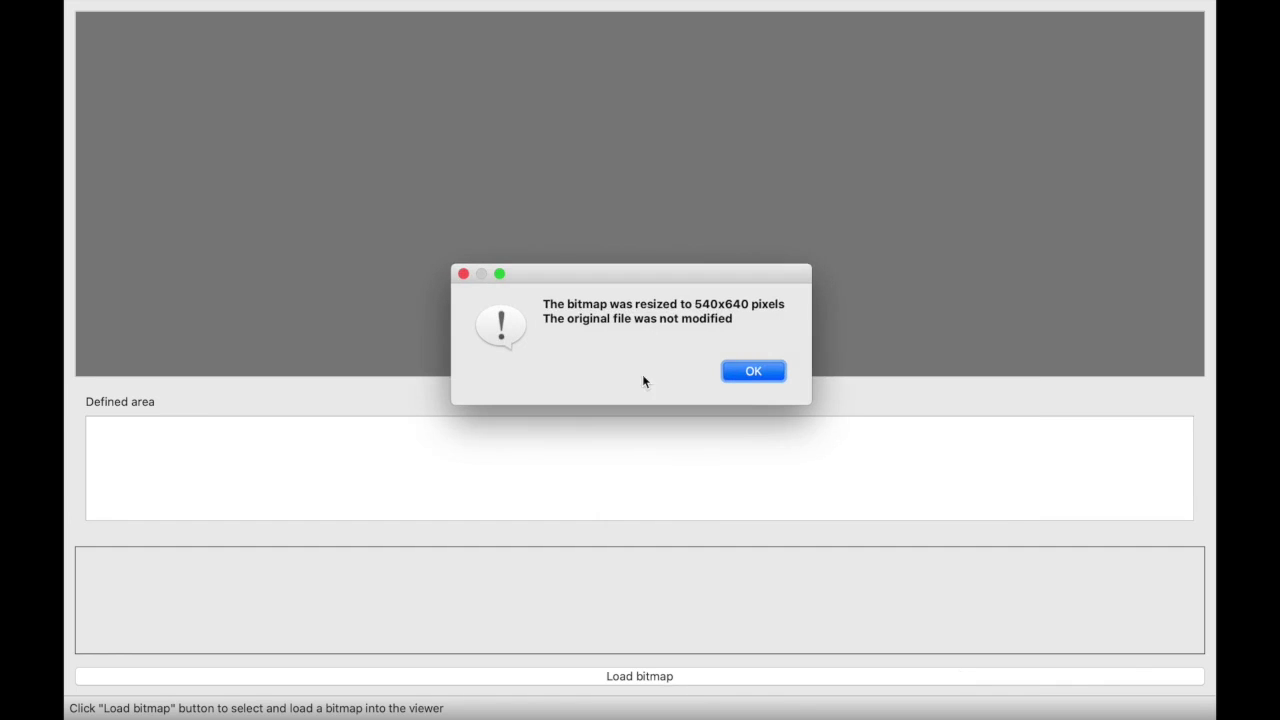
{"action": "left_click", "coordinate": [750, 376]}
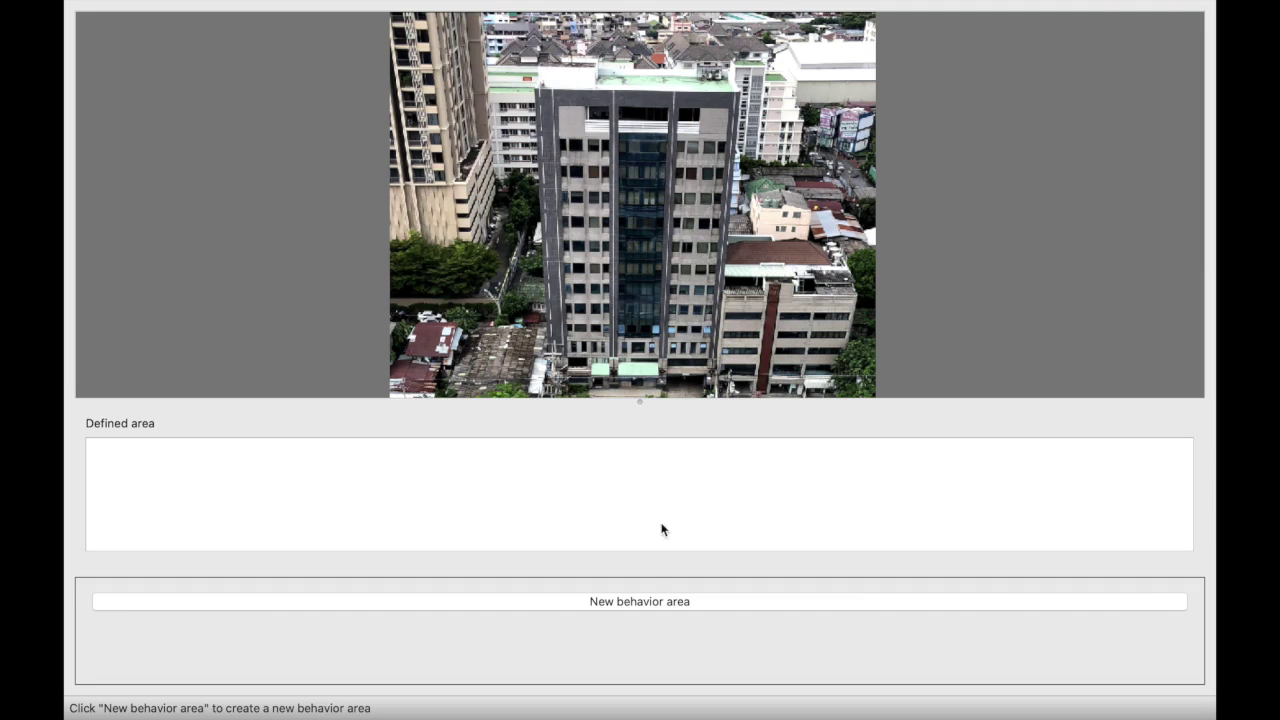
{"action": "left_click", "coordinate": [663, 602]}
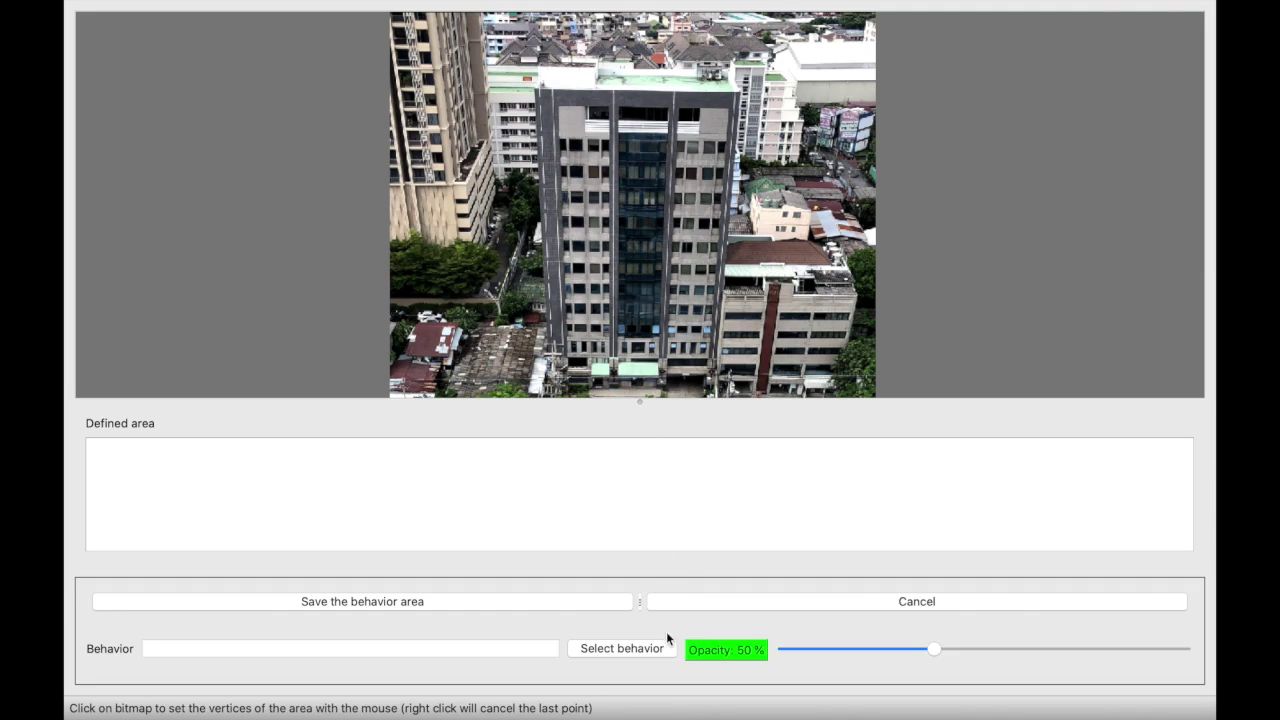
{"action": "left_click", "coordinate": [648, 650]}
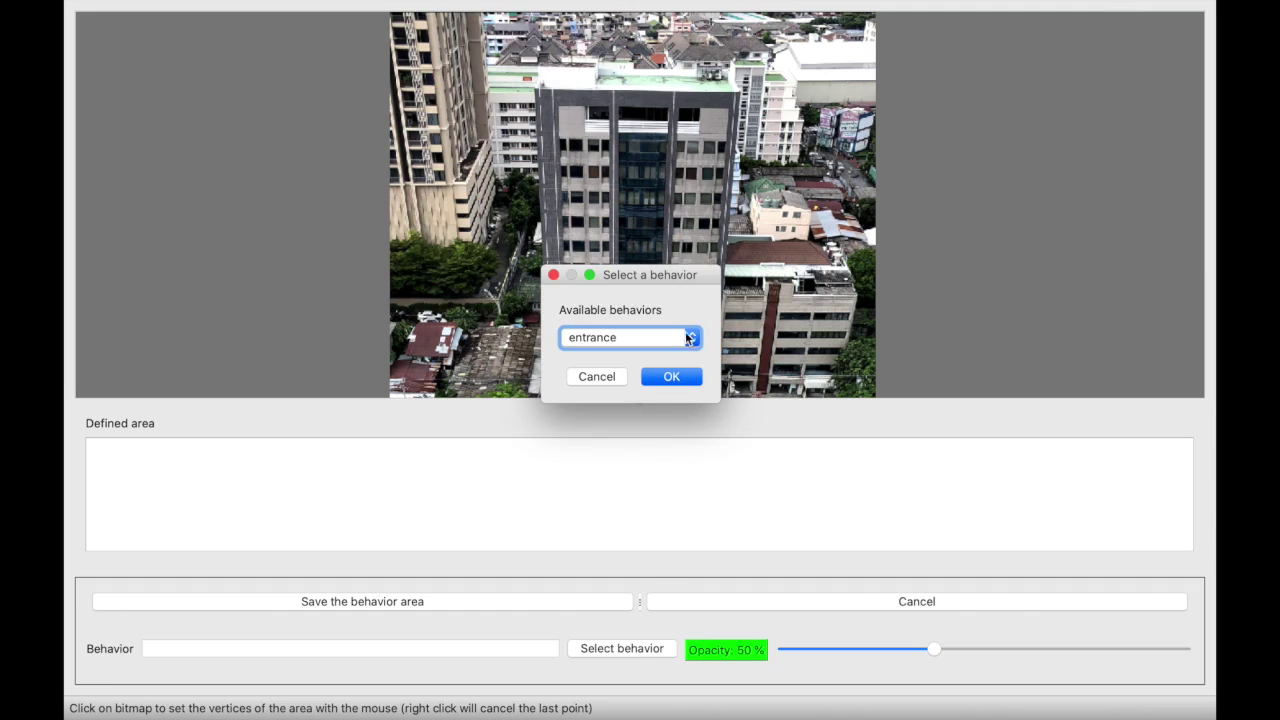
{"action": "left_click", "coordinate": [693, 338]}
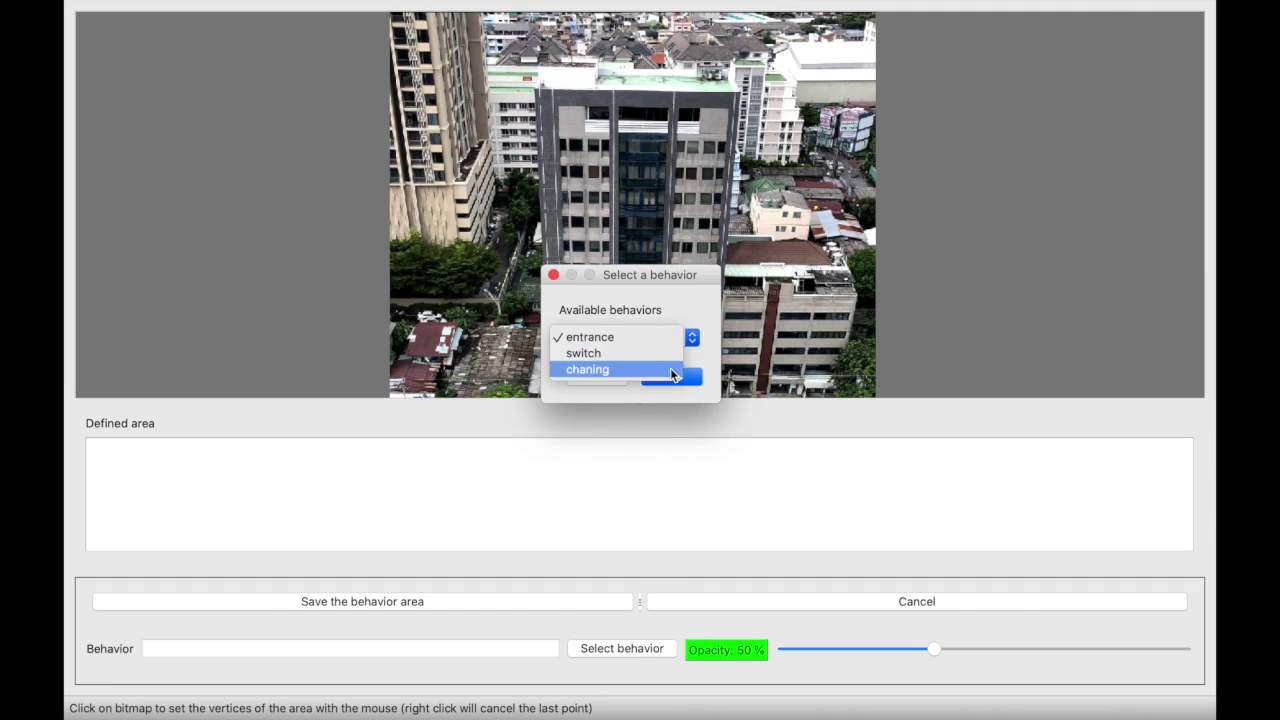
{"action": "left_click", "coordinate": [675, 338]}
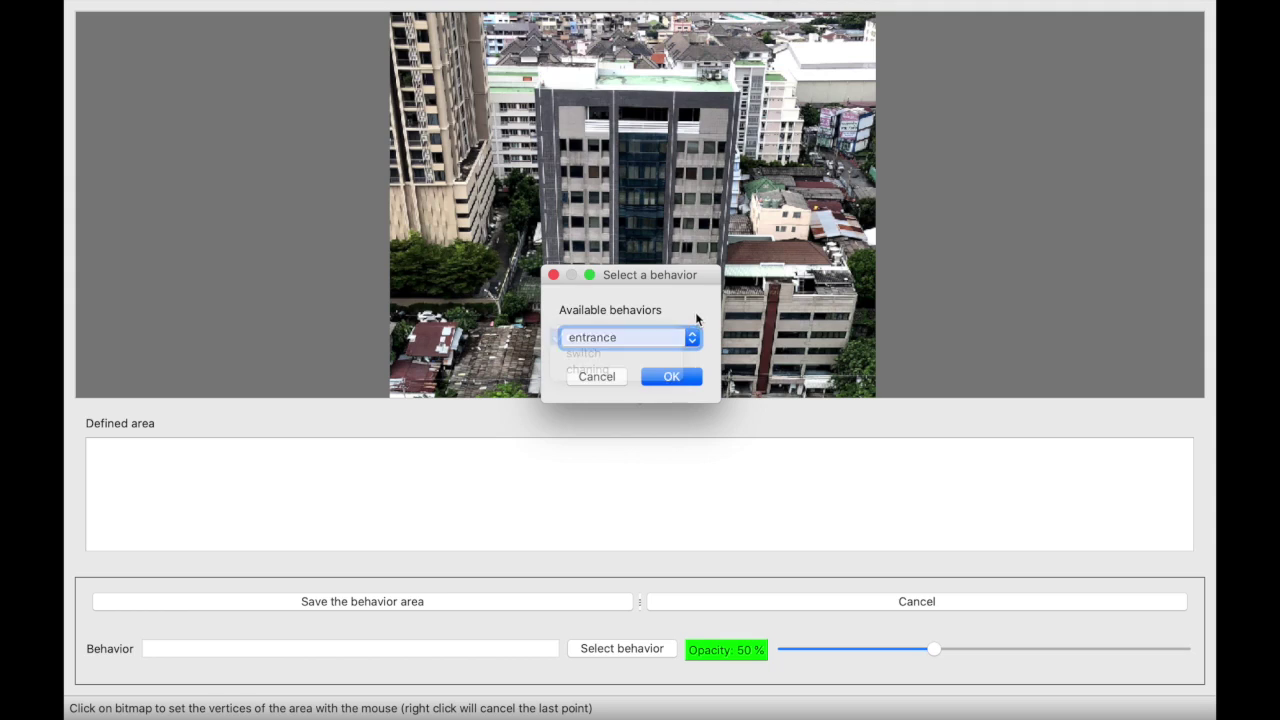
{"action": "left_click", "coordinate": [682, 380]}
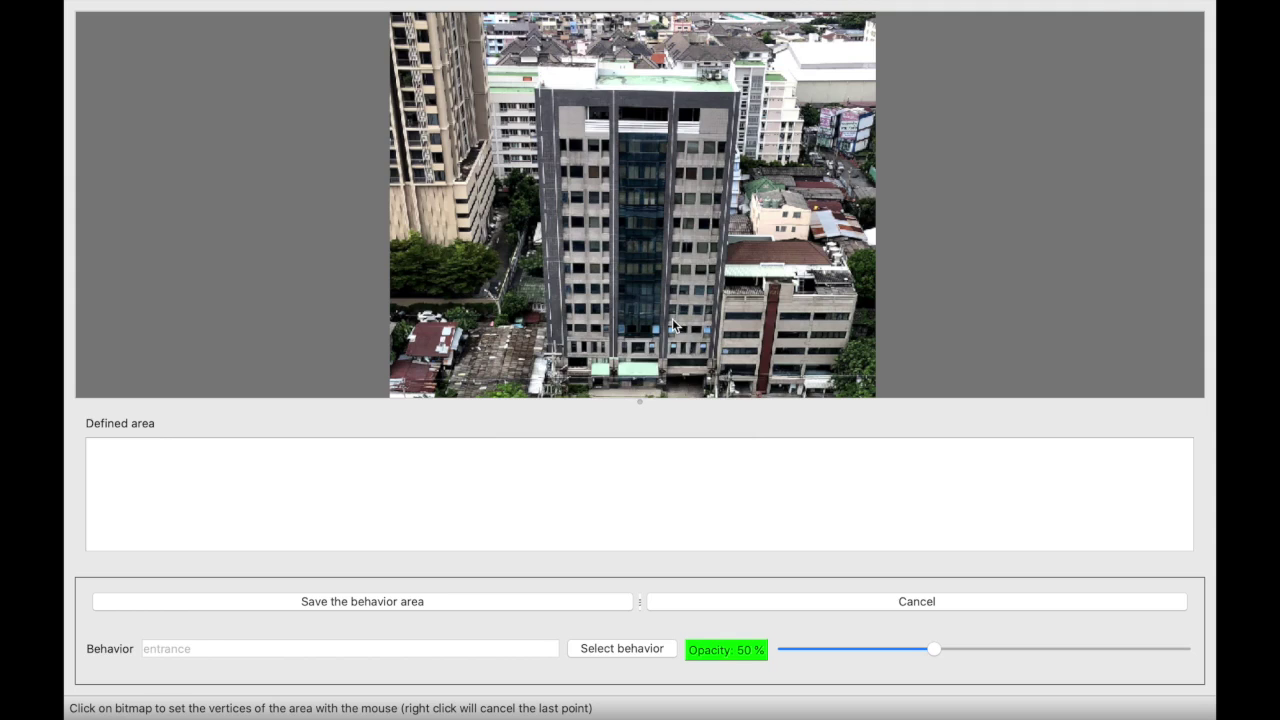
- Outline the central building front as the entrance area and save it
{"action": "scroll", "coordinate": [672, 320], "scroll_direction": "down", "scroll_amount": 2}
{"action": "scroll", "coordinate": [672, 320], "scroll_direction": "down", "scroll_amount": 3}
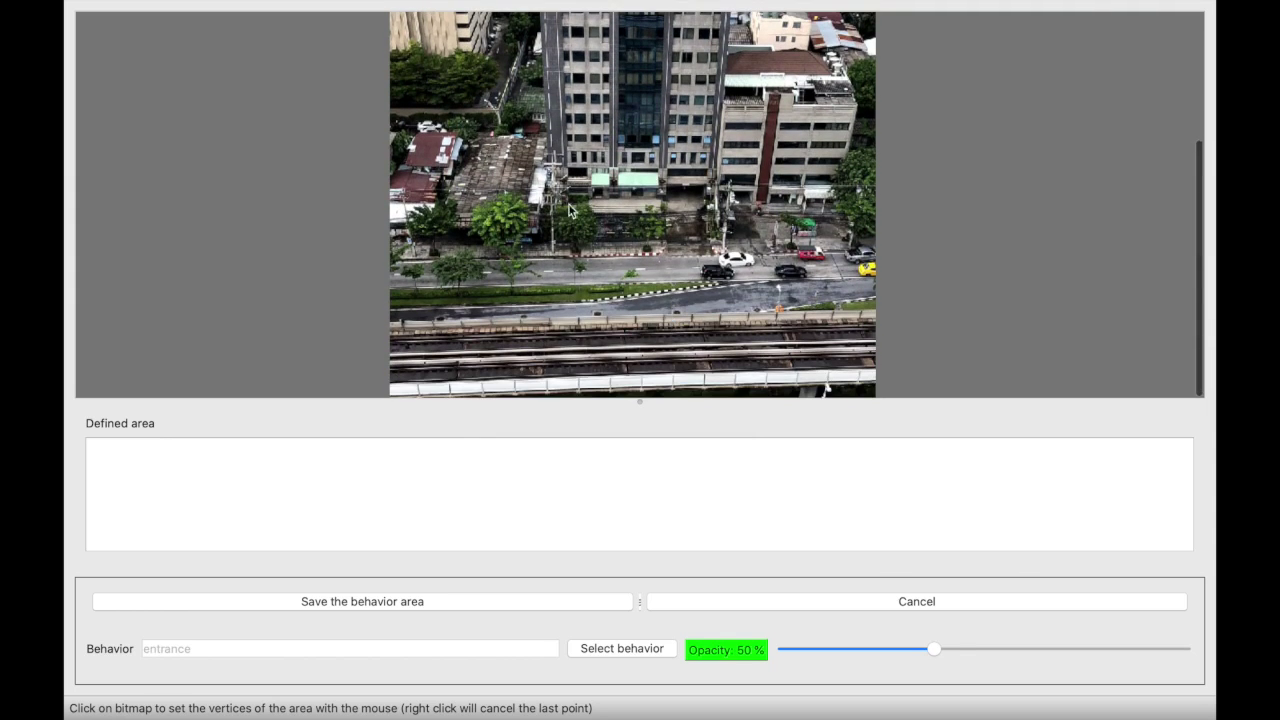
{"action": "left_click", "coordinate": [555, 183]}
{"action": "left_click", "coordinate": [706, 186]}
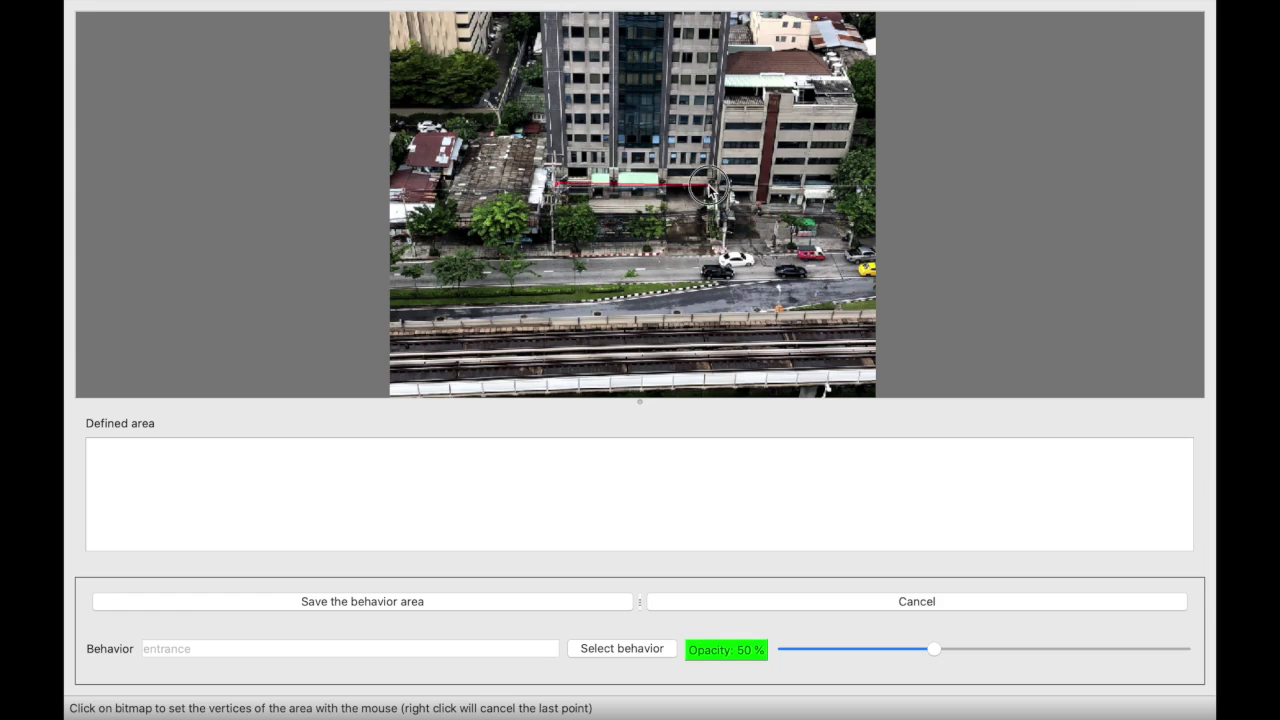
{"action": "left_click", "coordinate": [561, 250]}
{"action": "left_click", "coordinate": [558, 186]}
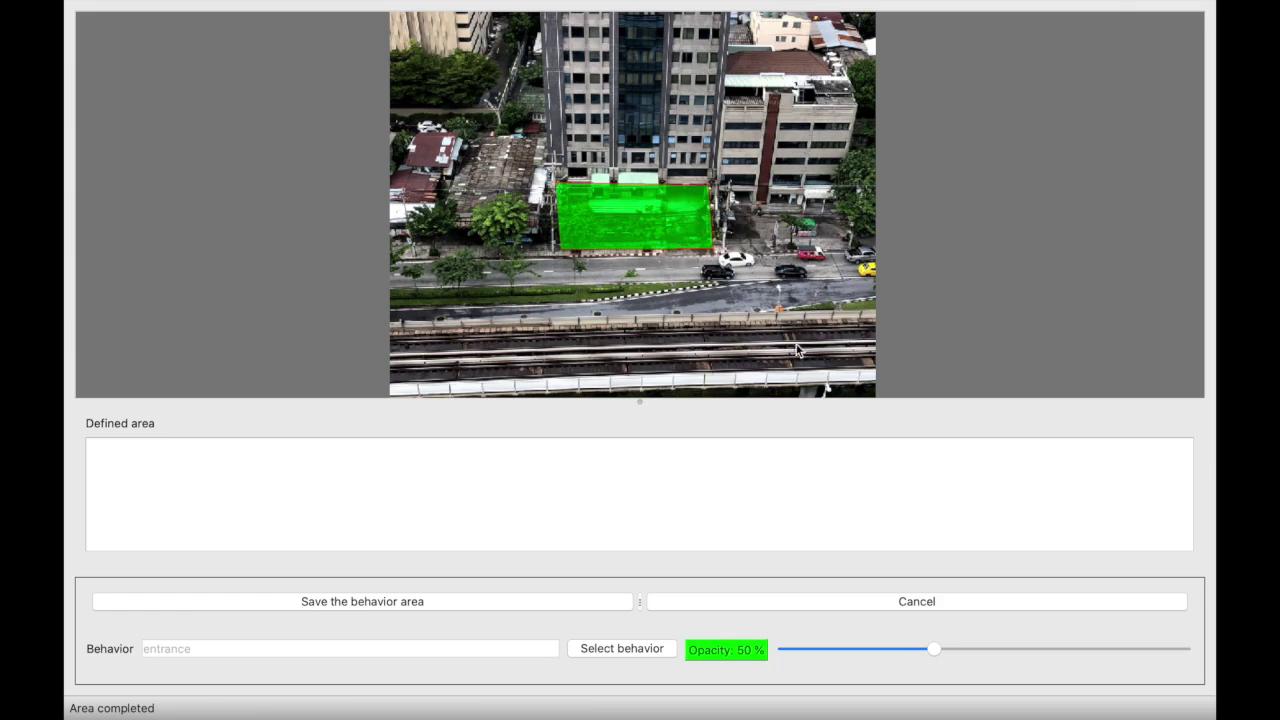
{"action": "left_click", "coordinate": [511, 599]}
{"action": "left_click", "coordinate": [507, 603]}
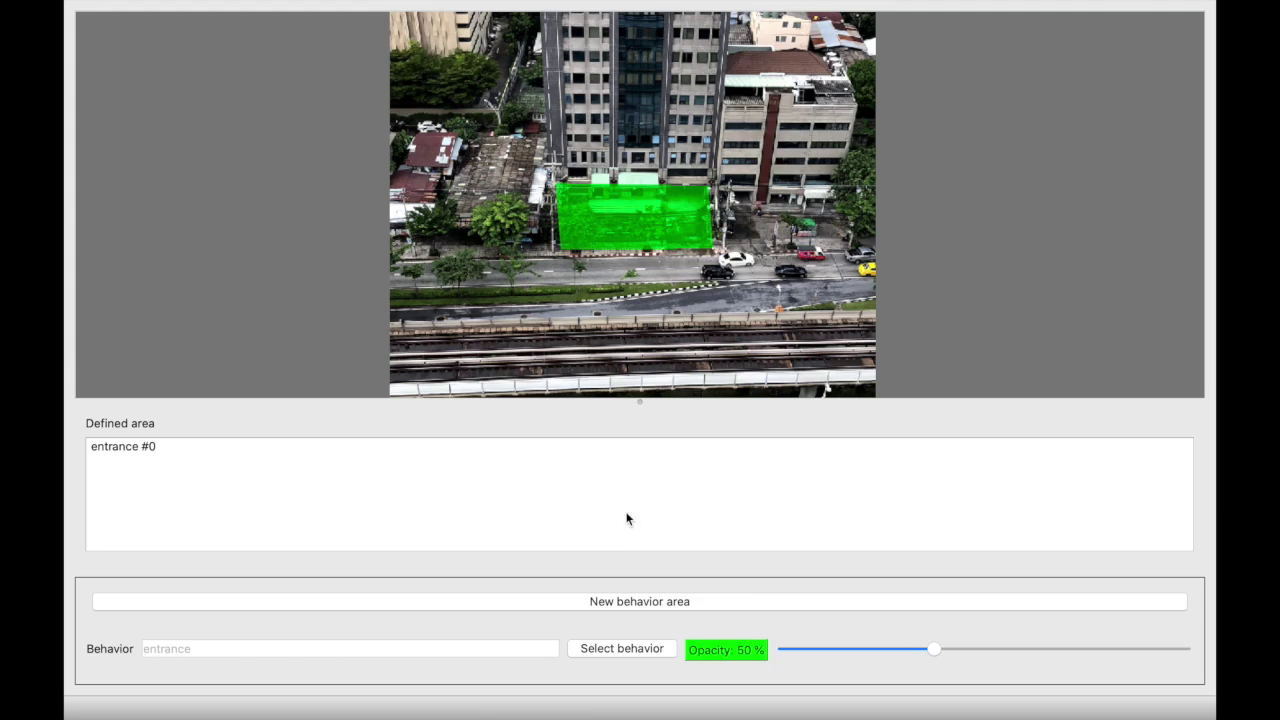
- Draw a new rectangular area along the road strip below the entrance area
{"action": "left_click", "coordinate": [625, 600]}
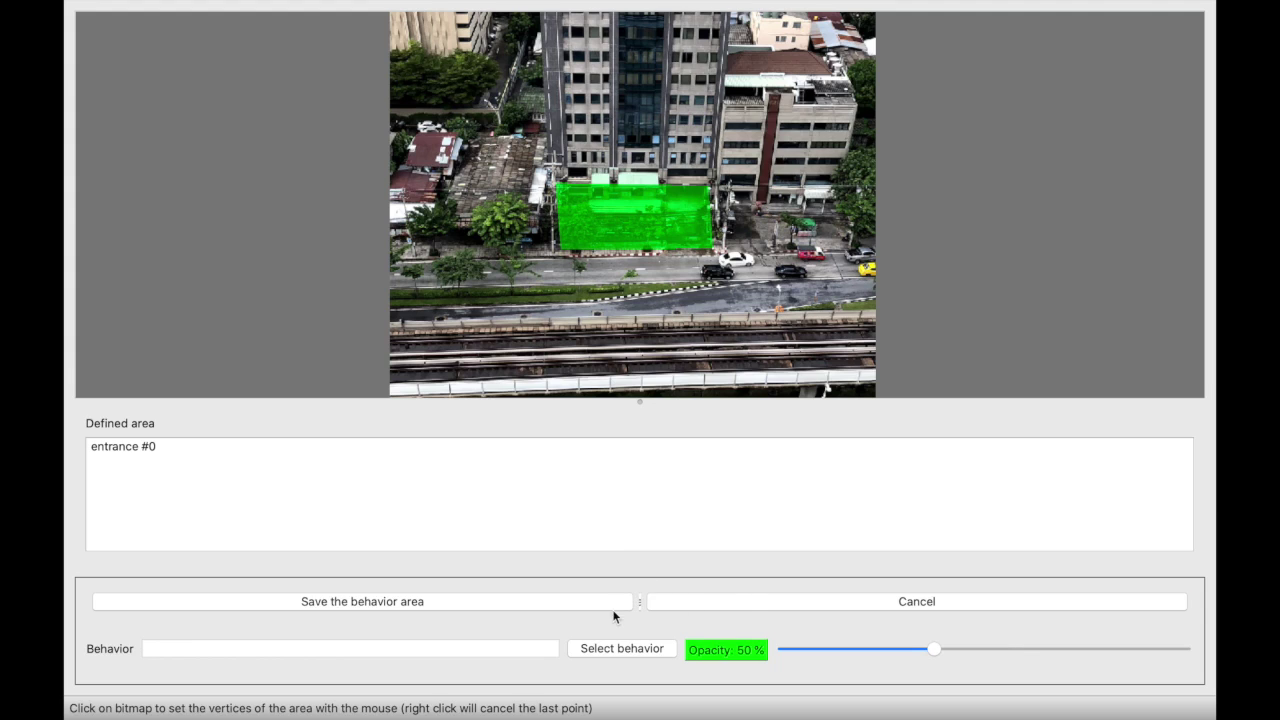
{"action": "left_click", "coordinate": [602, 650]}
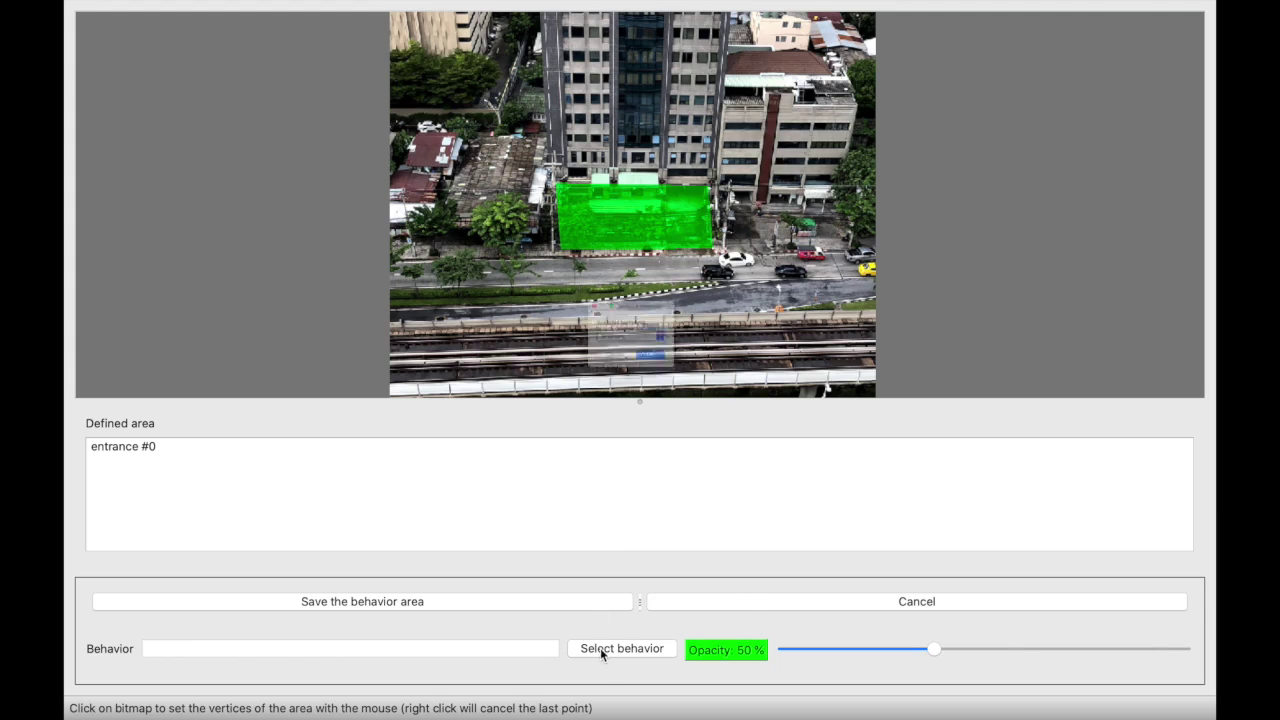
{"action": "left_click", "coordinate": [631, 341]}
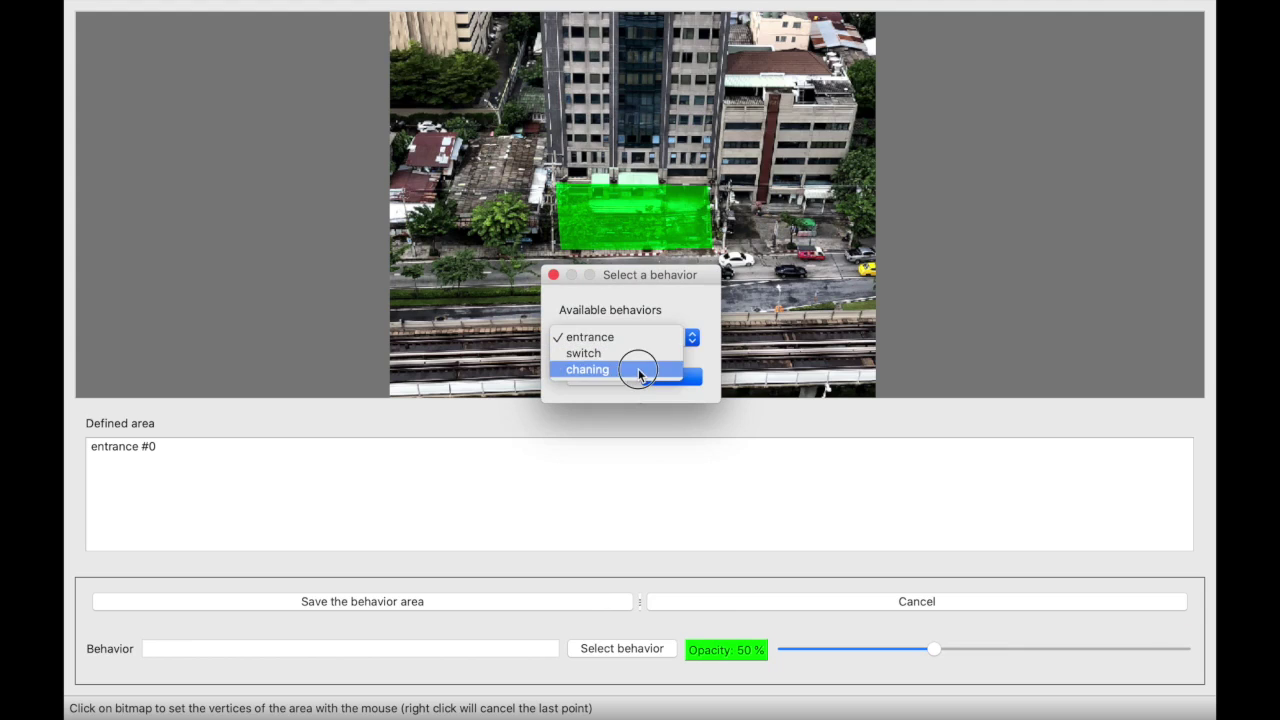
{"action": "left_click", "coordinate": [639, 370]}
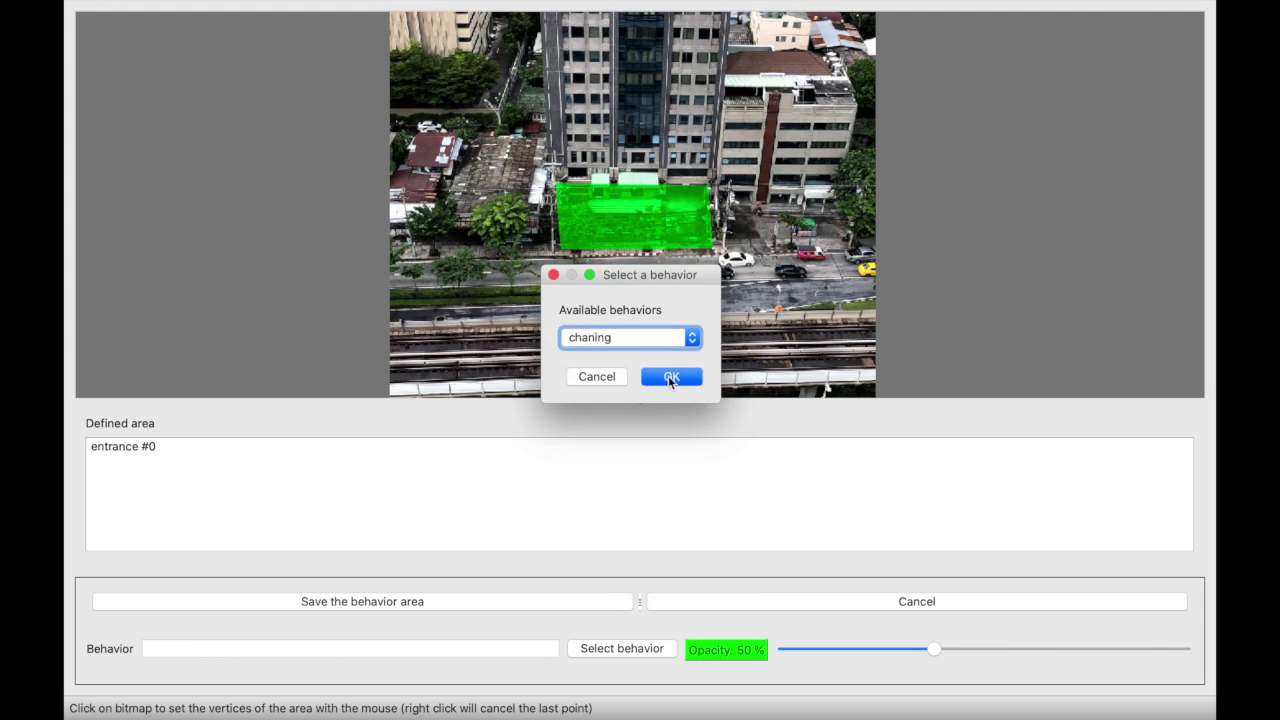
{"action": "left_click", "coordinate": [628, 255]}
{"action": "left_click", "coordinate": [628, 281]}
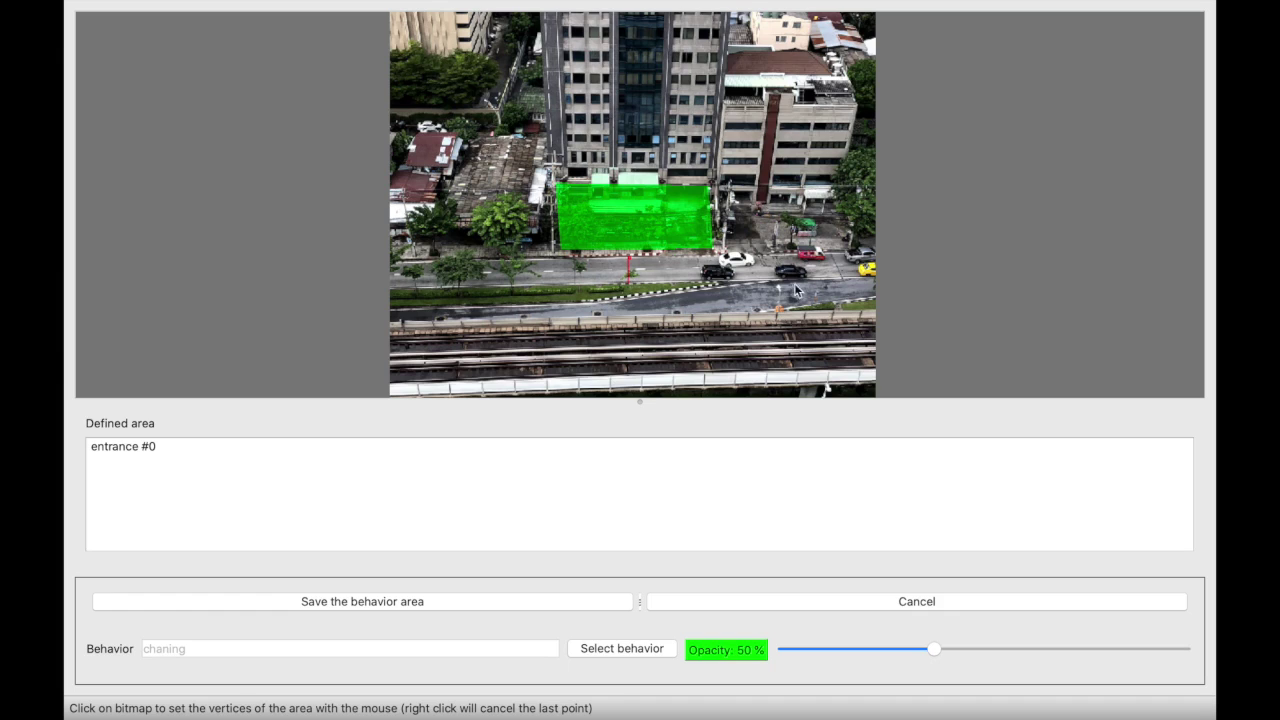
{"action": "left_click", "coordinate": [837, 281]}
{"action": "left_click", "coordinate": [836, 256]}
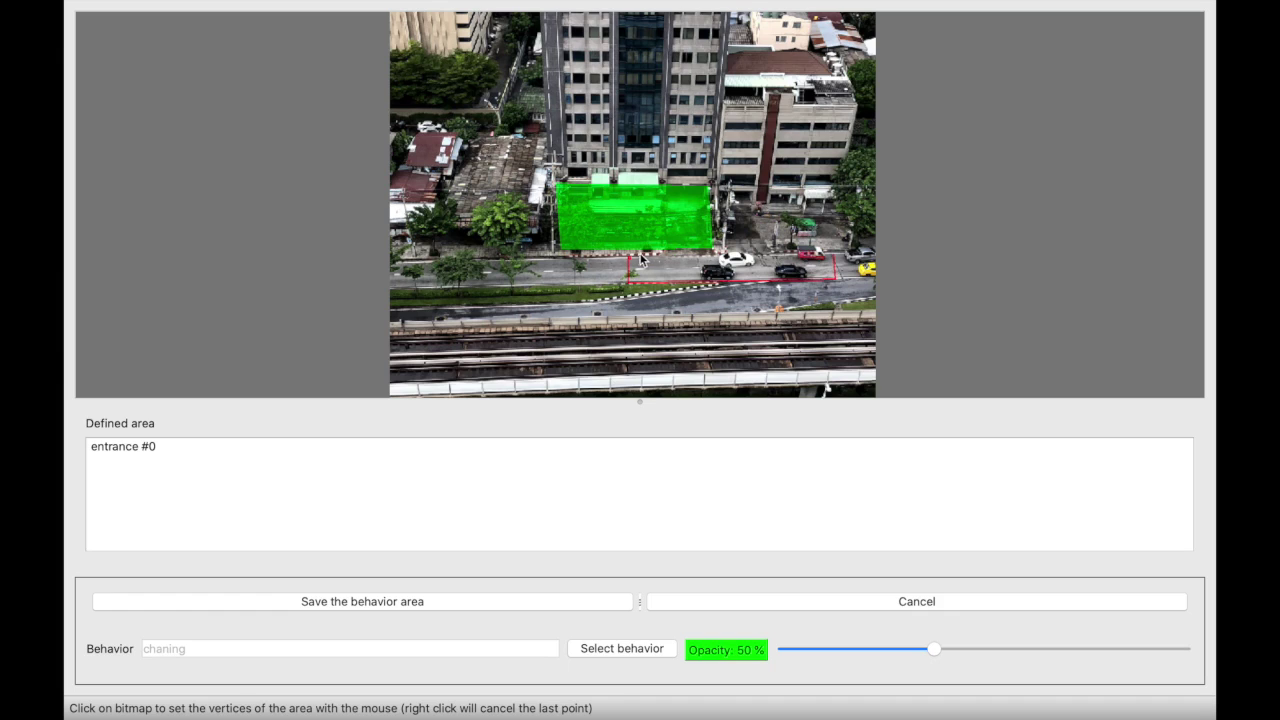
{"action": "left_click", "coordinate": [631, 258]}
- Colour the road area yellow, assign it the switch behavior, and save it
{"action": "left_click", "coordinate": [752, 650]}
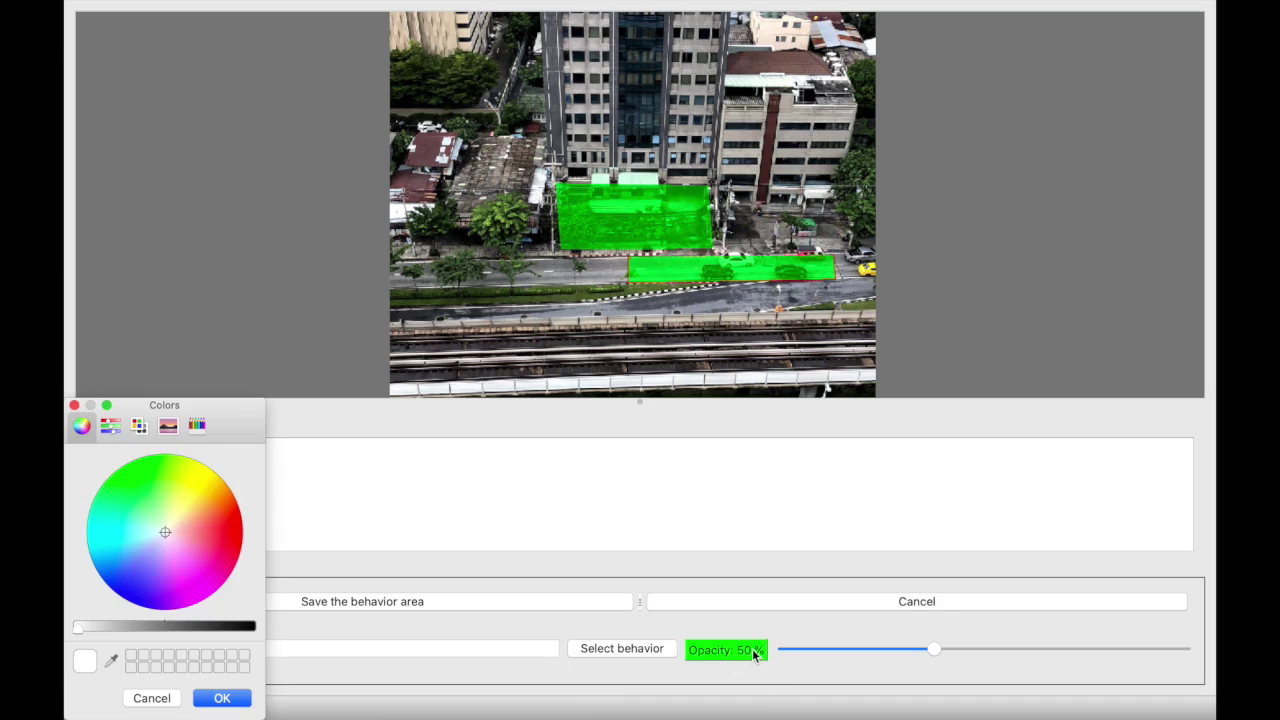
{"action": "left_click", "coordinate": [217, 480]}
{"action": "left_click", "coordinate": [216, 697]}
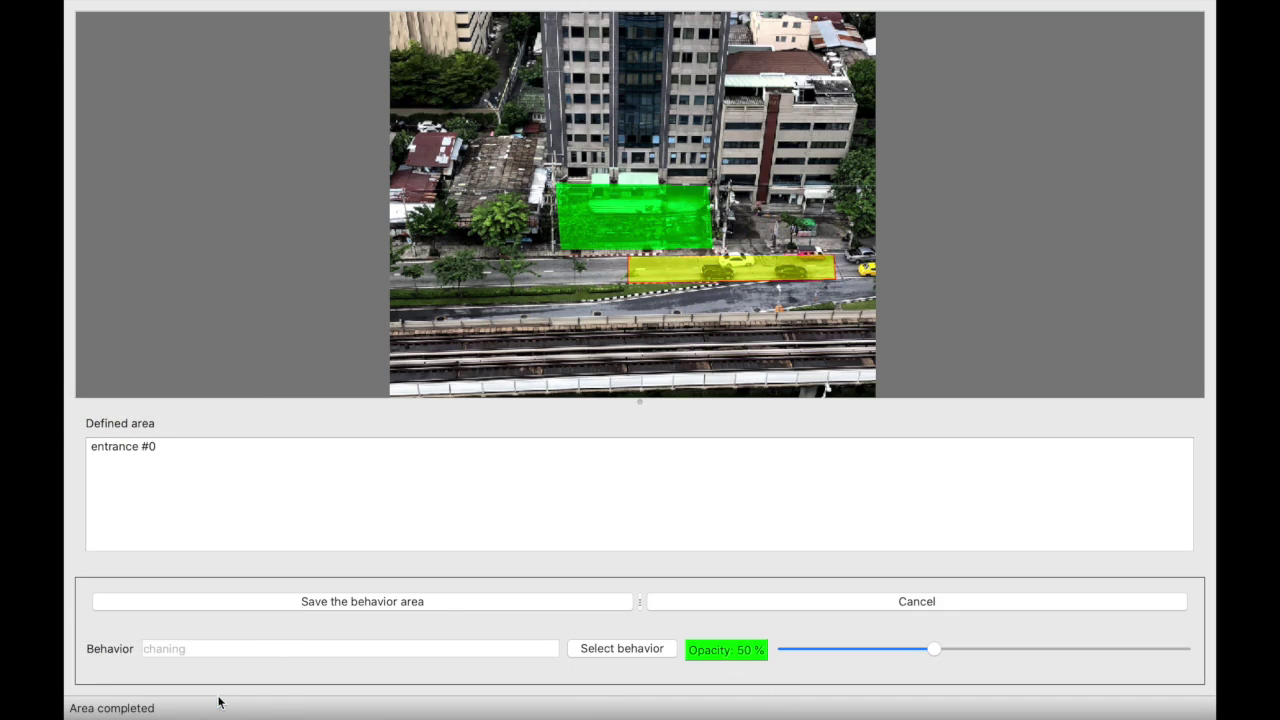
{"action": "left_click", "coordinate": [600, 648]}
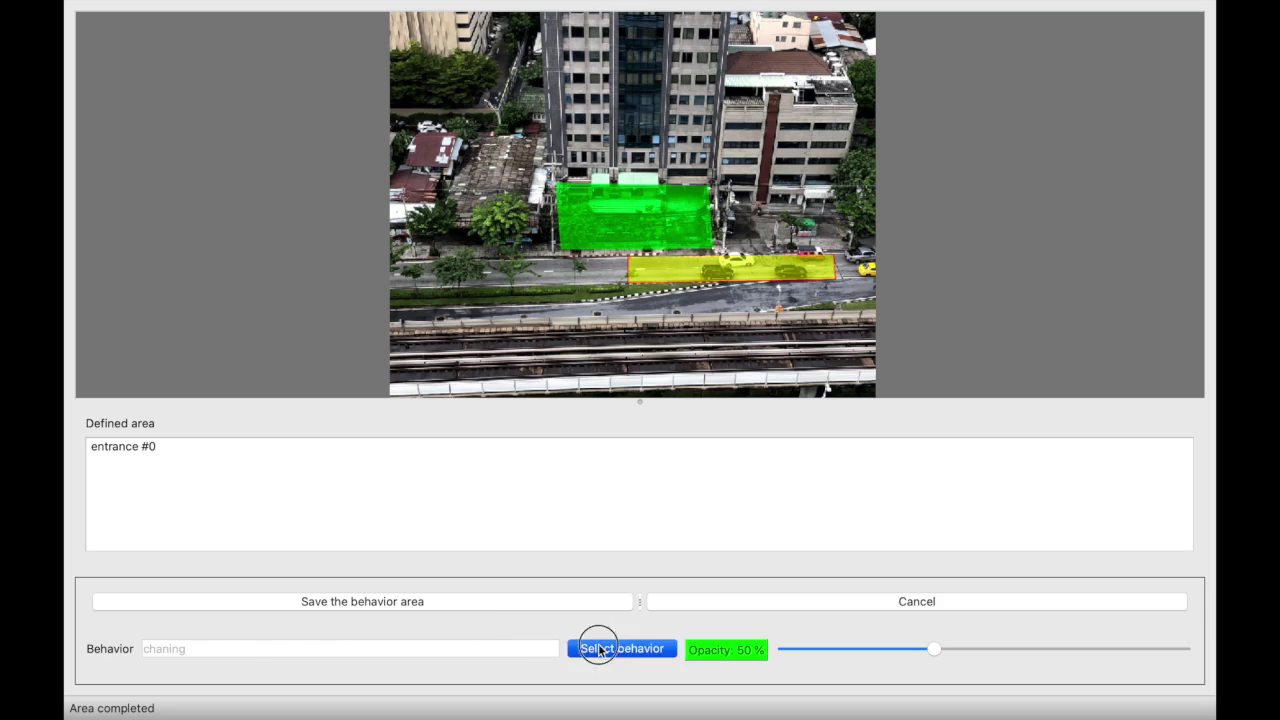
{"action": "left_click", "coordinate": [636, 340]}
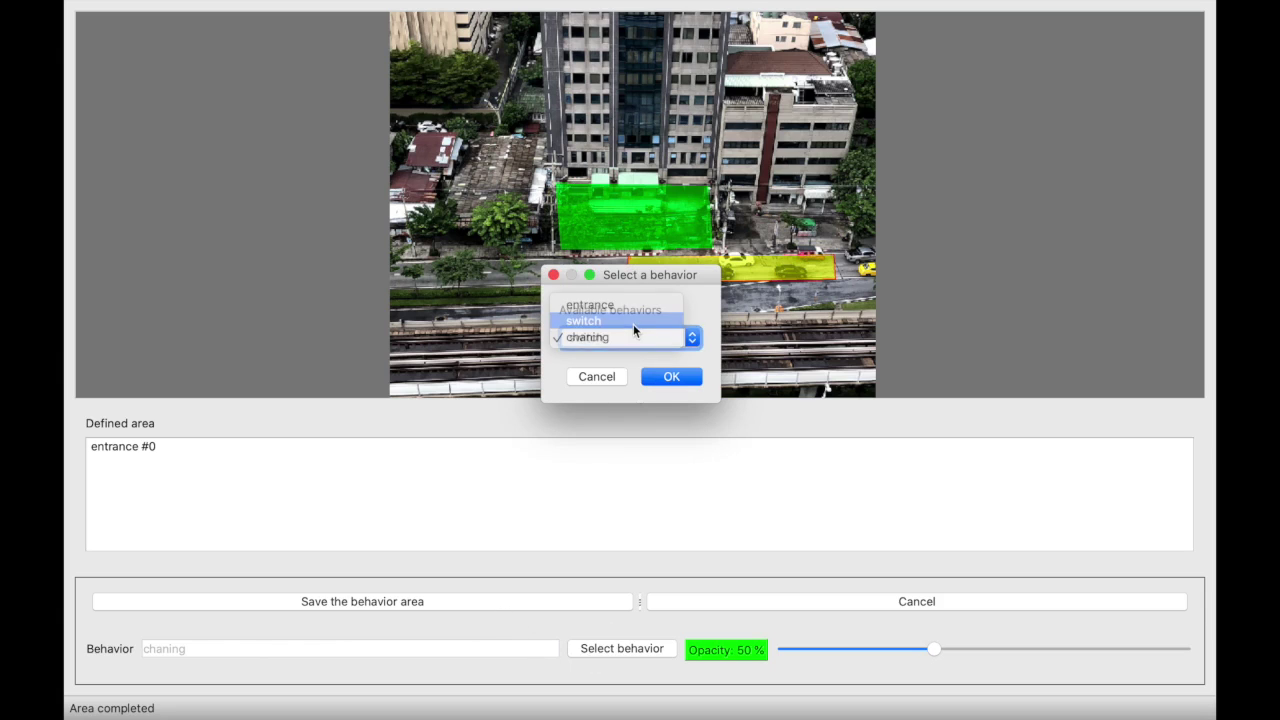
{"action": "left_click", "coordinate": [638, 321]}
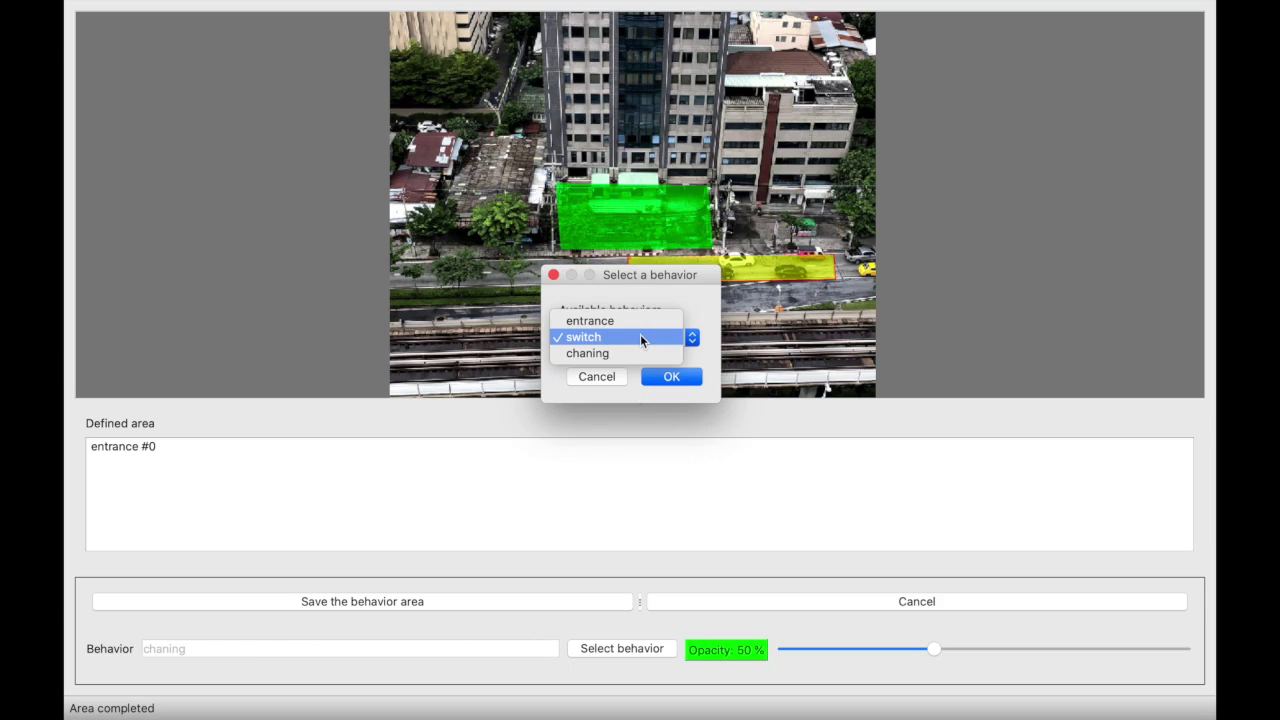
{"action": "left_click", "coordinate": [641, 338]}
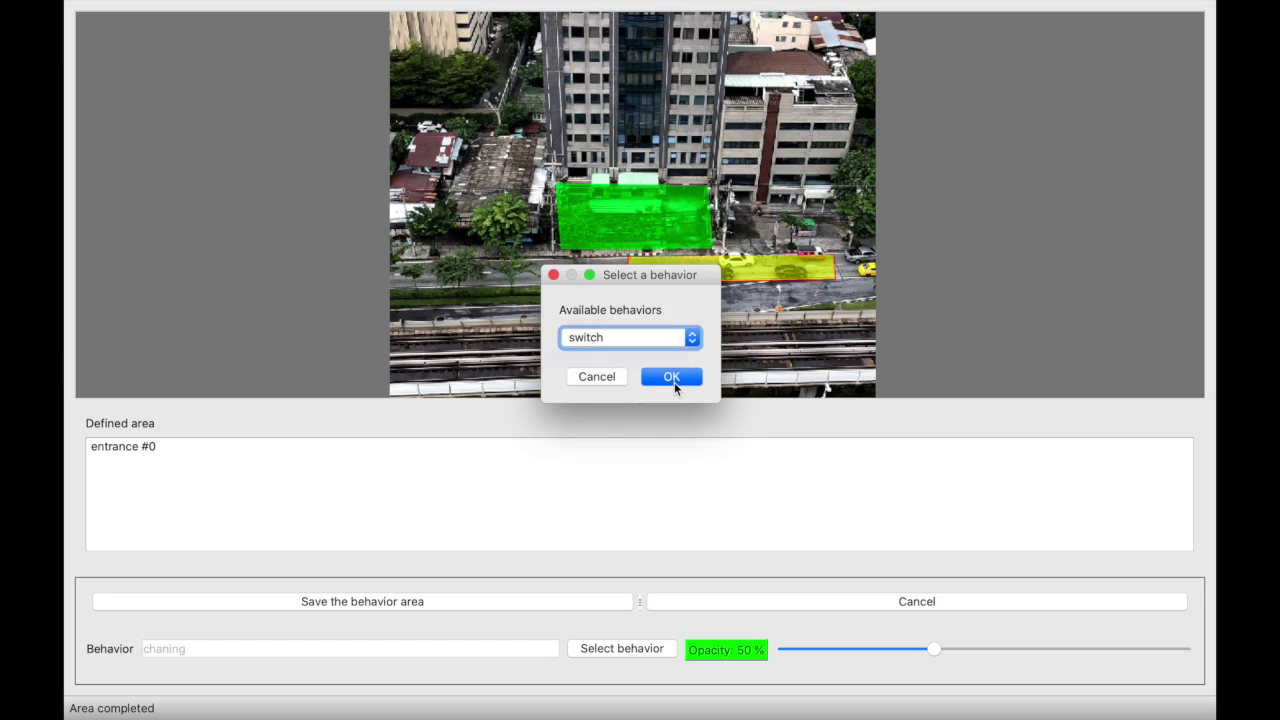
{"action": "left_click", "coordinate": [674, 382]}
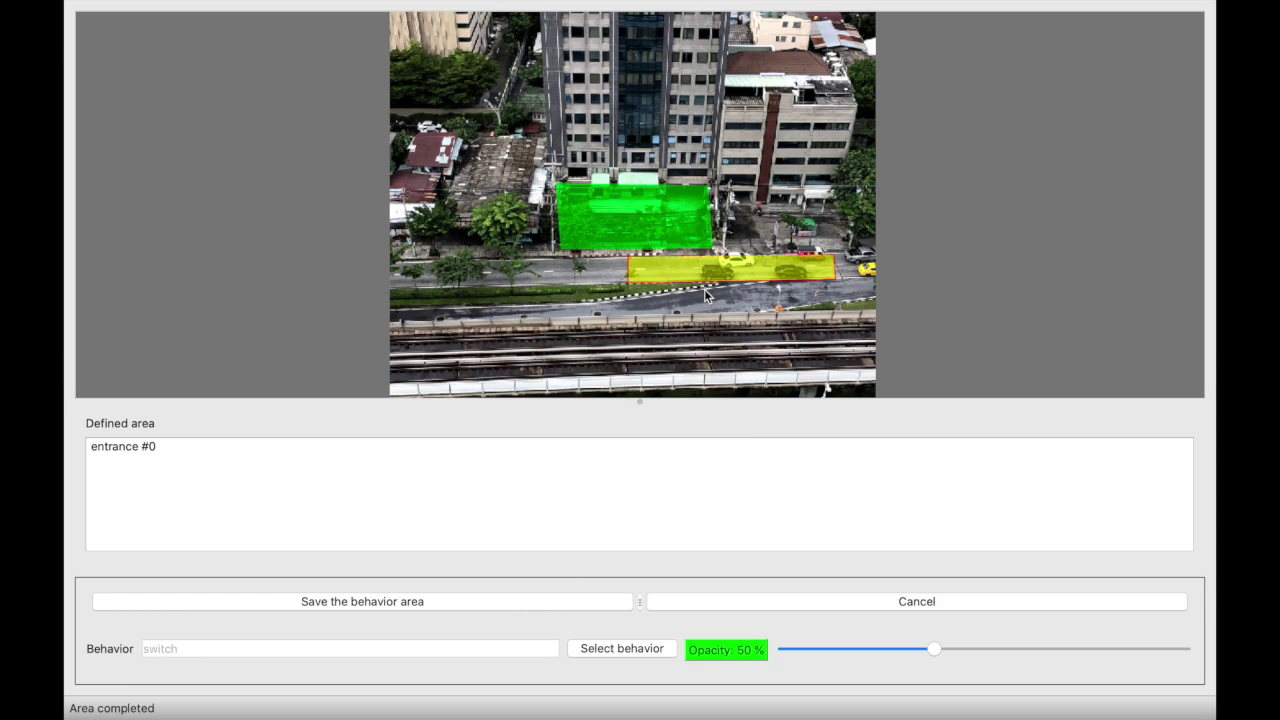
{"action": "left_click", "coordinate": [646, 648]}
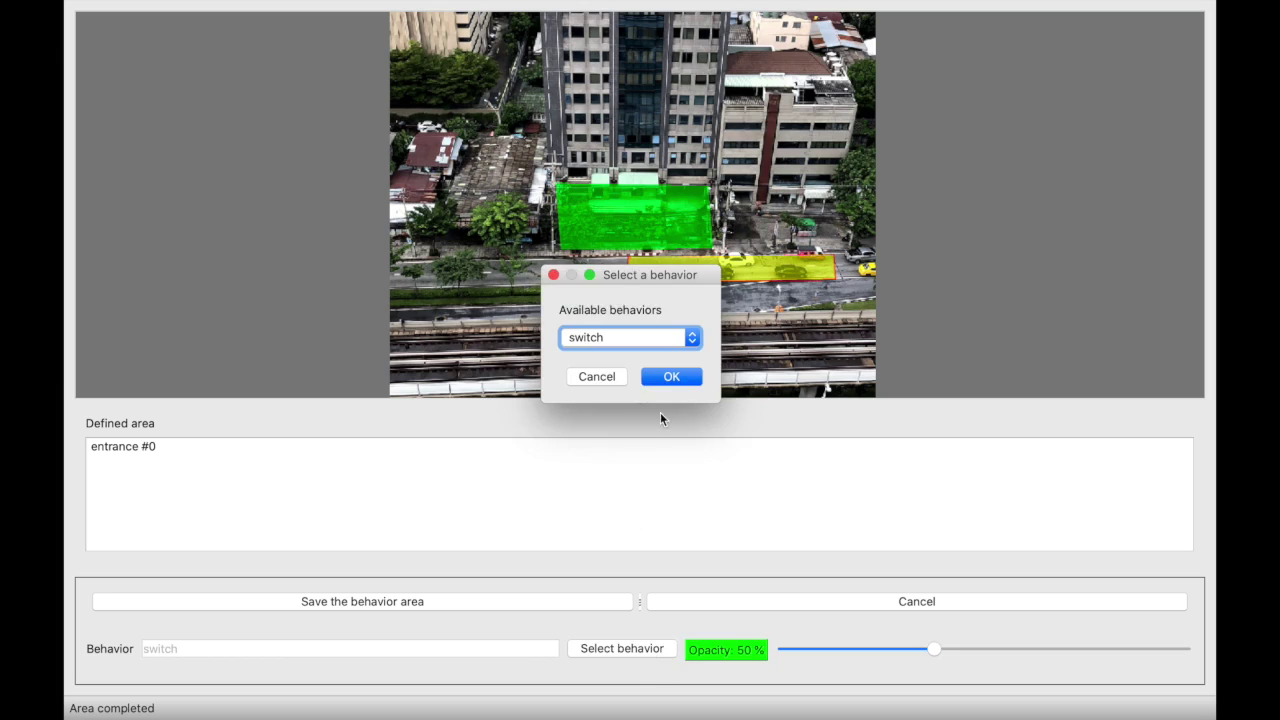
{"action": "left_click", "coordinate": [671, 377]}
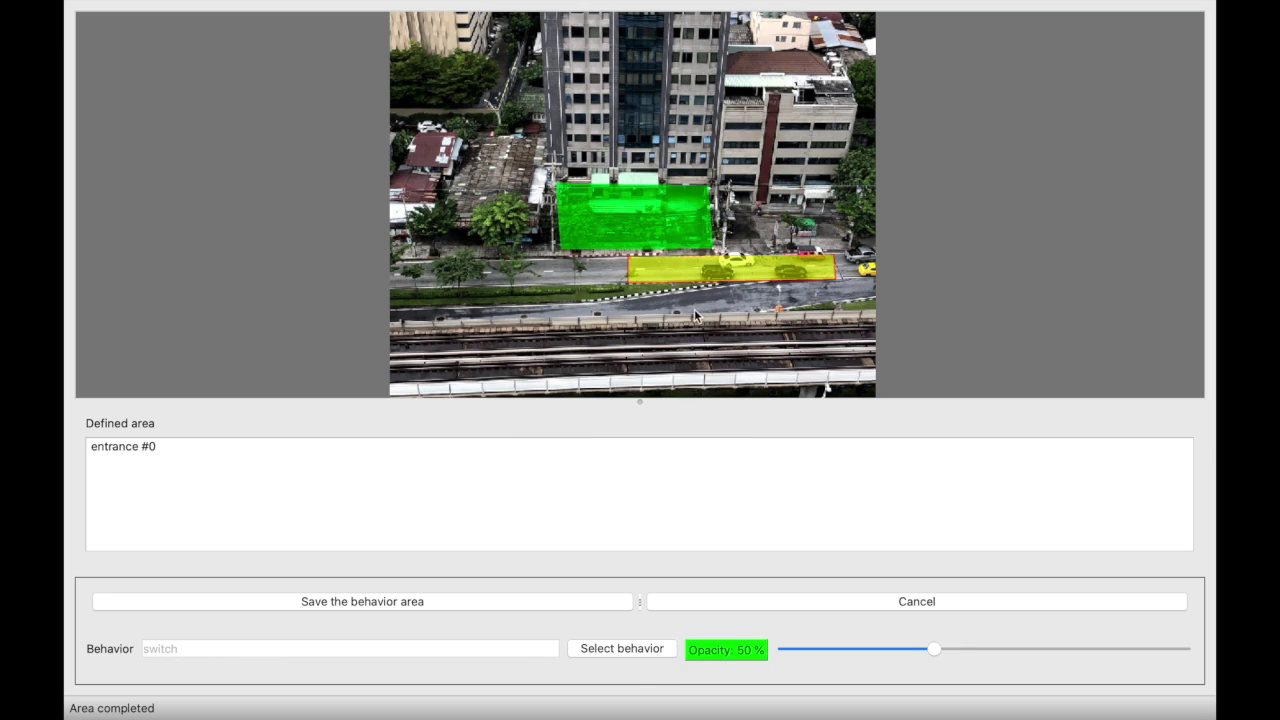
{"action": "left_click", "coordinate": [503, 601]}
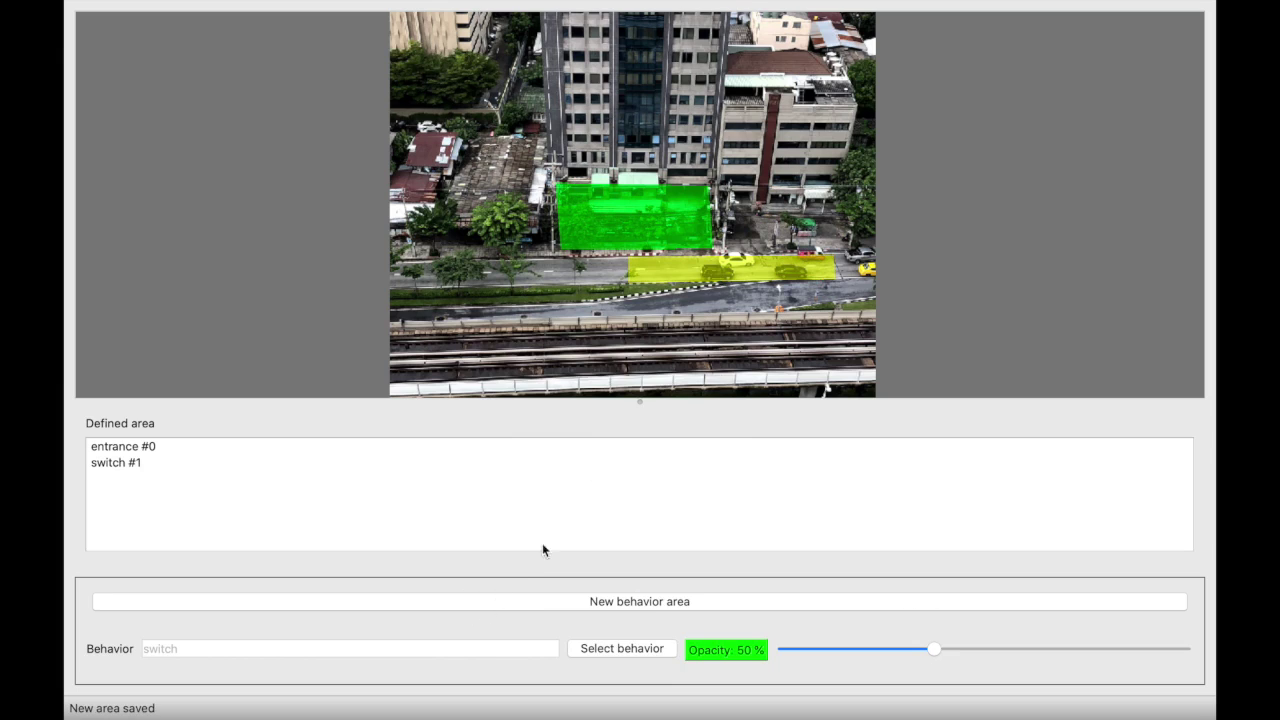
- Try outlining the lower road lane, then discard the self-intersecting outline
{"action": "left_click", "coordinate": [631, 600]}
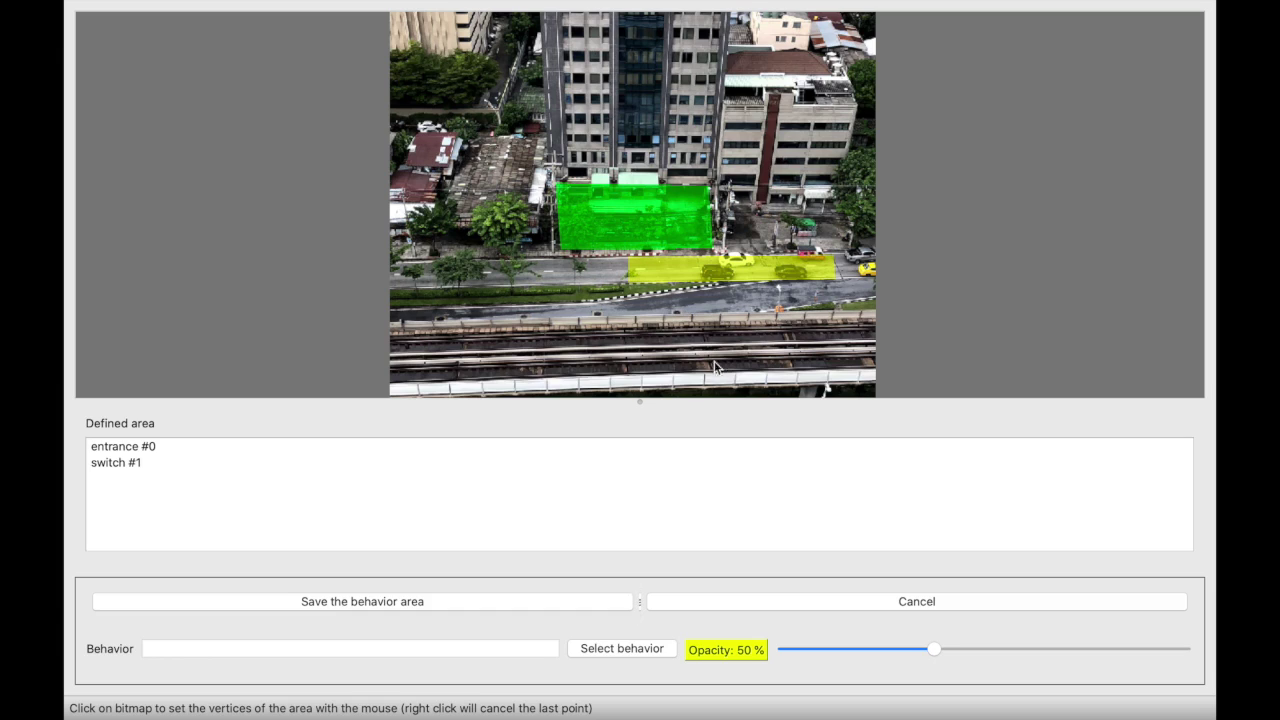
{"action": "left_click", "coordinate": [675, 294]}
{"action": "left_click", "coordinate": [835, 301]}
{"action": "left_click", "coordinate": [800, 286]}
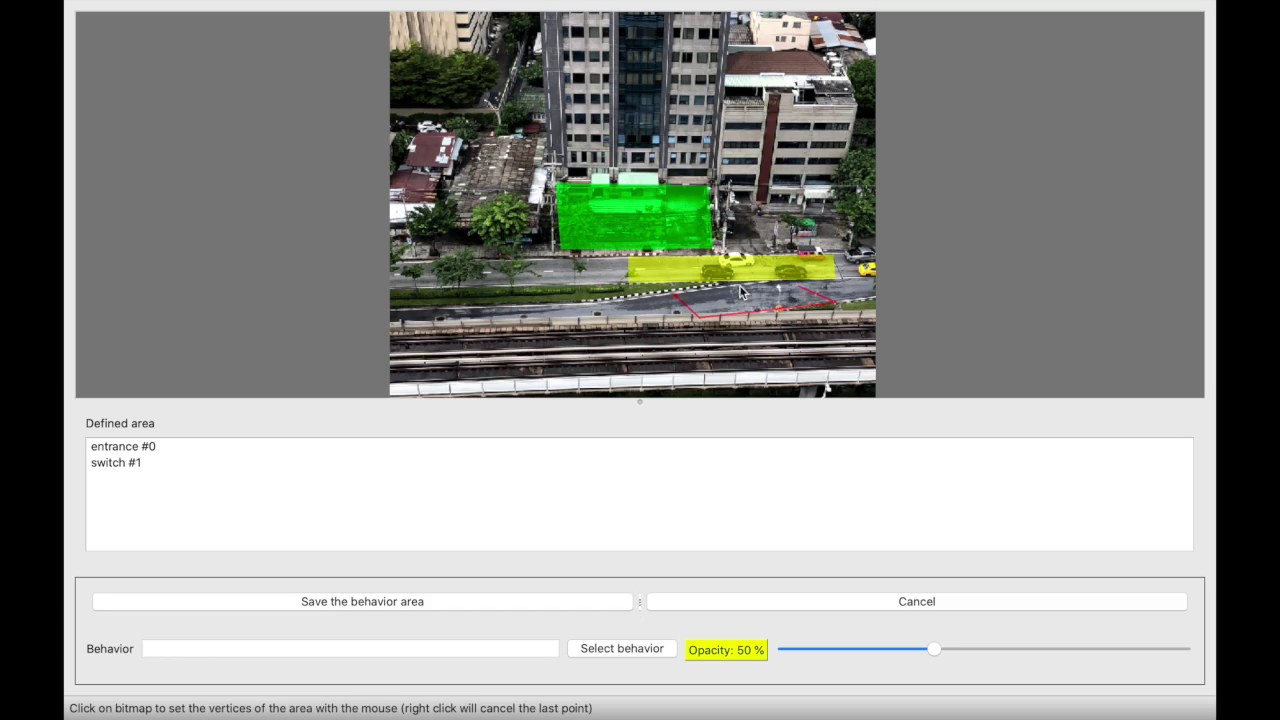
{"action": "left_click", "coordinate": [678, 298]}
{"action": "left_click", "coordinate": [752, 371]}
{"action": "left_click", "coordinate": [678, 302]}
{"action": "left_click", "coordinate": [752, 371]}
{"action": "left_click", "coordinate": [810, 600]}
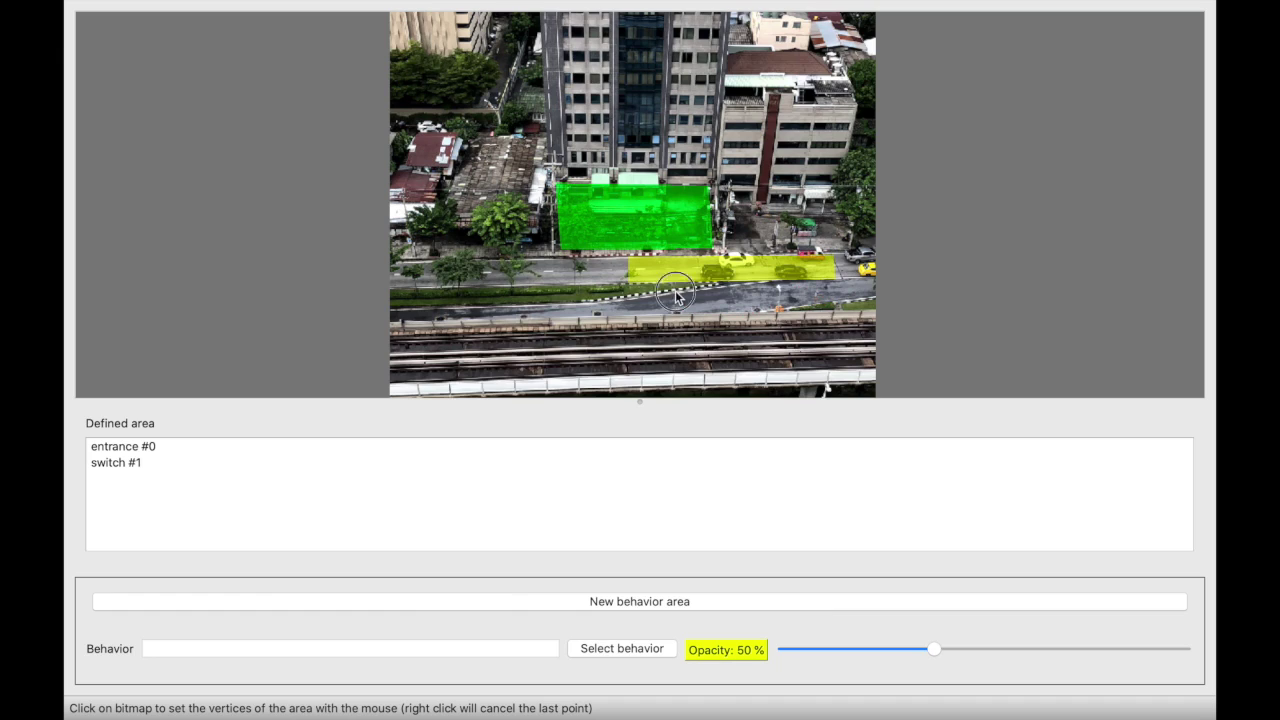
- Retry the lower-lane outline and discard it again after crossed-edge errors
{"action": "left_click", "coordinate": [670, 608]}
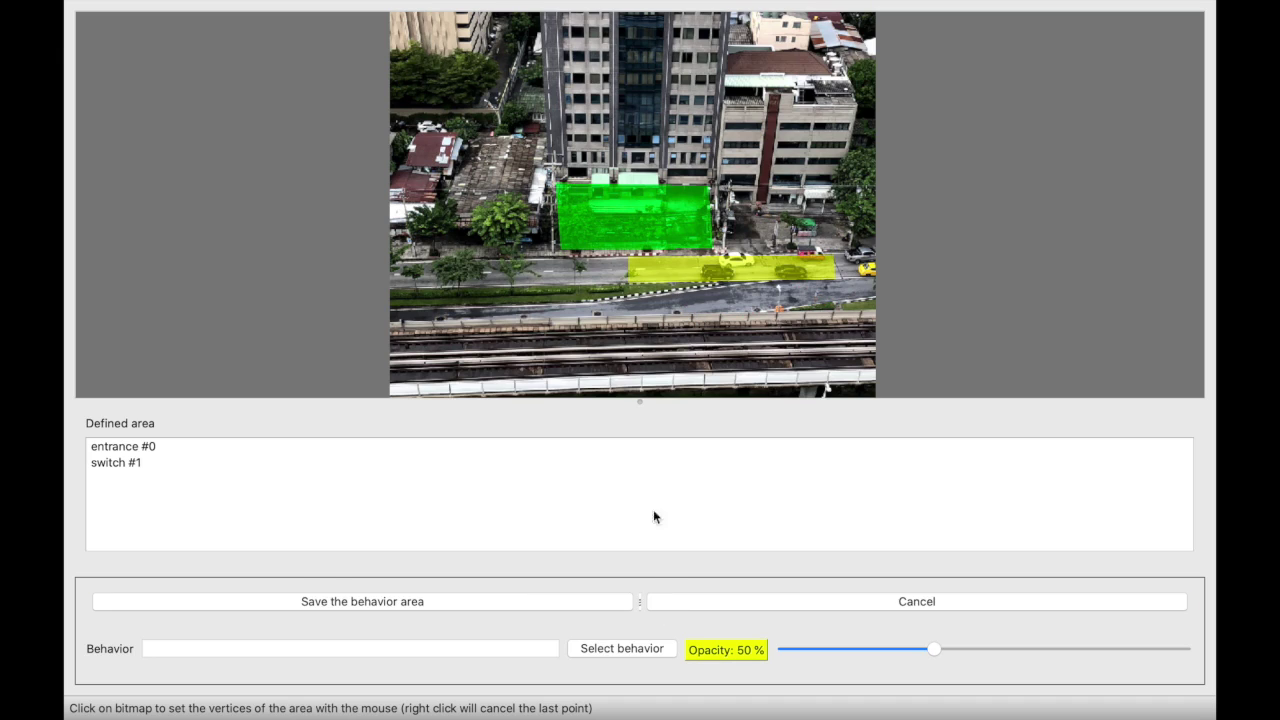
{"action": "left_click", "coordinate": [656, 298]}
{"action": "left_click", "coordinate": [684, 317]}
{"action": "left_click", "coordinate": [830, 300]}
{"action": "left_click", "coordinate": [657, 302]}
{"action": "left_click", "coordinate": [747, 374]}
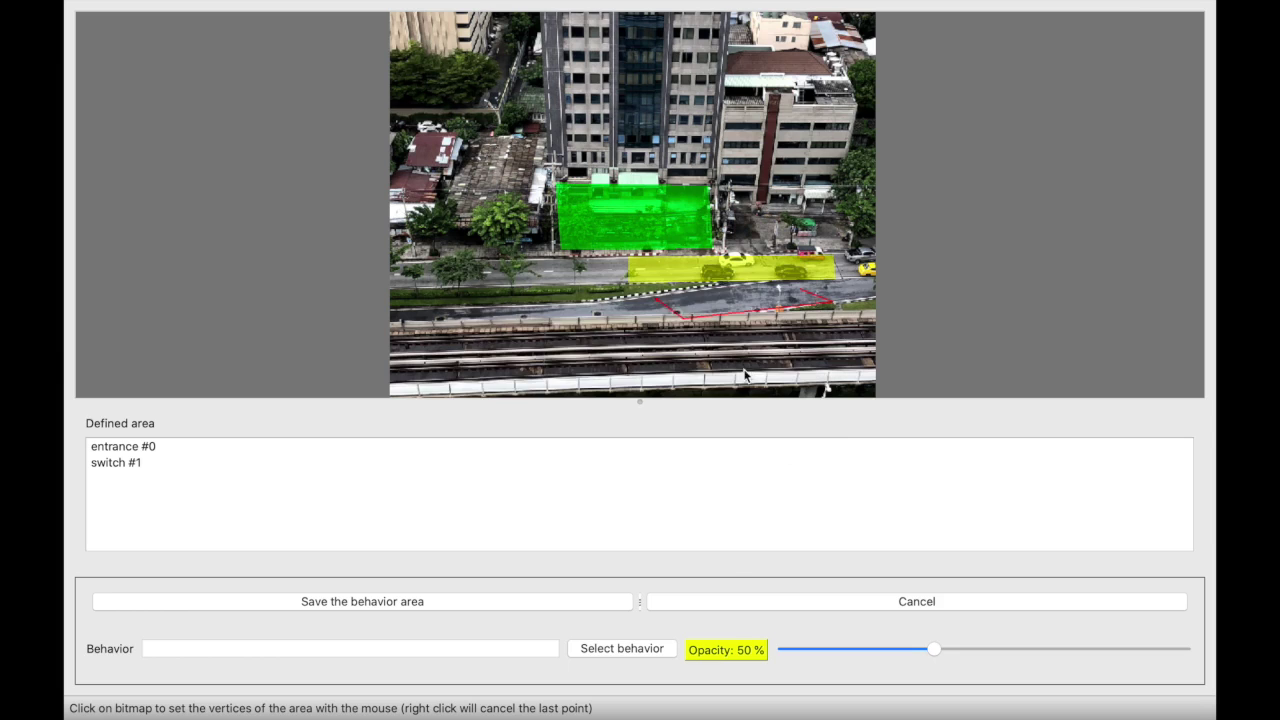
{"action": "left_click", "coordinate": [658, 300]}
{"action": "left_click", "coordinate": [748, 370]}
{"action": "left_click", "coordinate": [797, 601]}
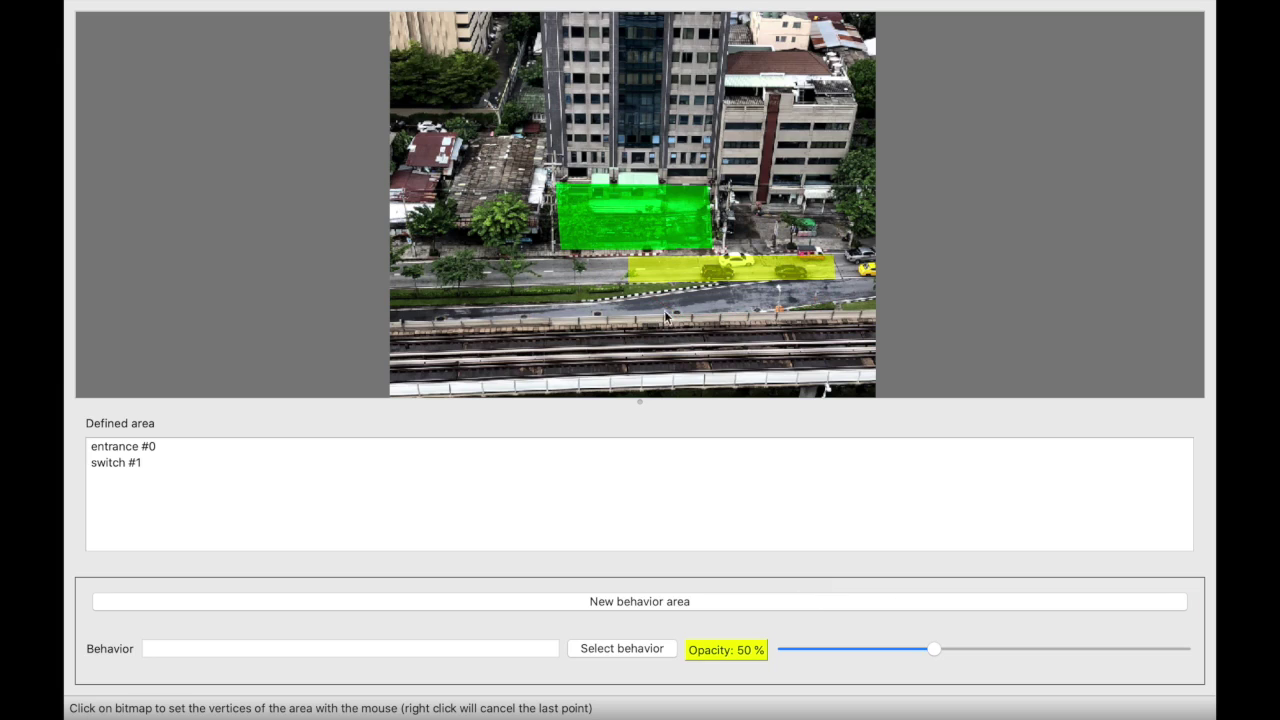
- Draw a rectangular area over the lower lane just above the railway tracks
{"action": "left_click", "coordinate": [572, 610]}
{"action": "left_click", "coordinate": [833, 298]}
{"action": "left_click", "coordinate": [833, 332]}
{"action": "left_click", "coordinate": [645, 335]}
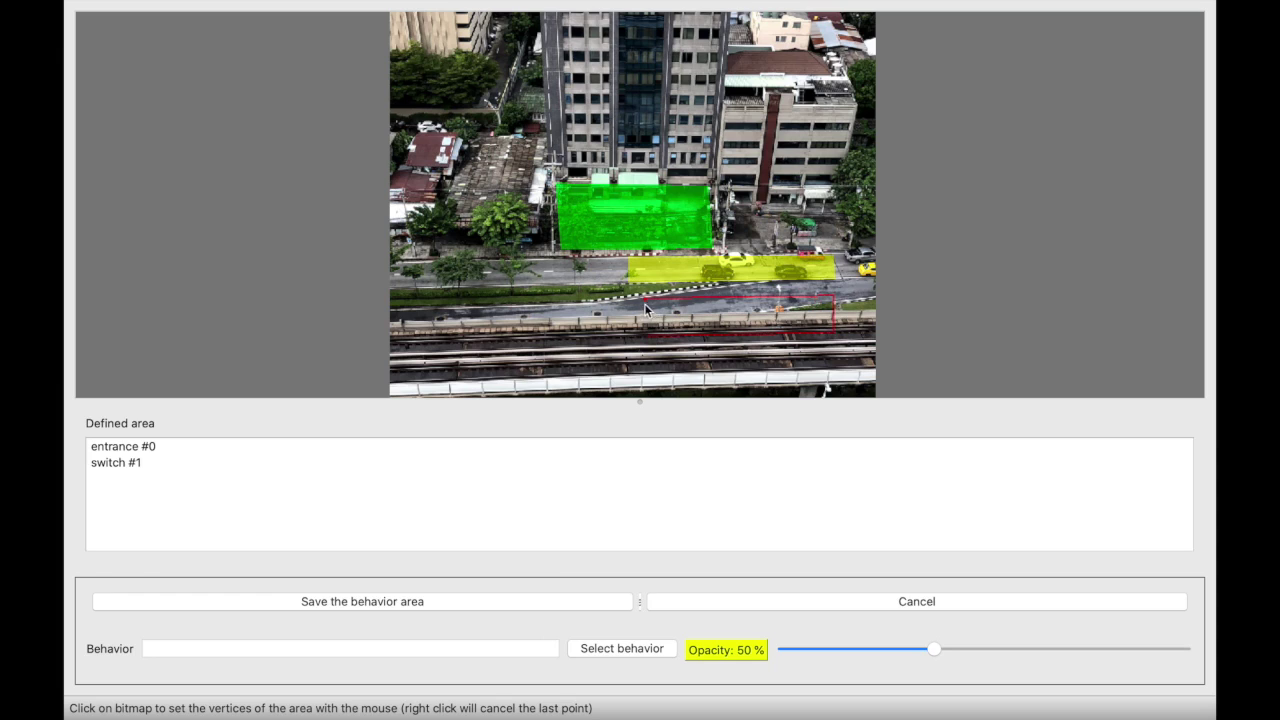
{"action": "left_click", "coordinate": [645, 300]}
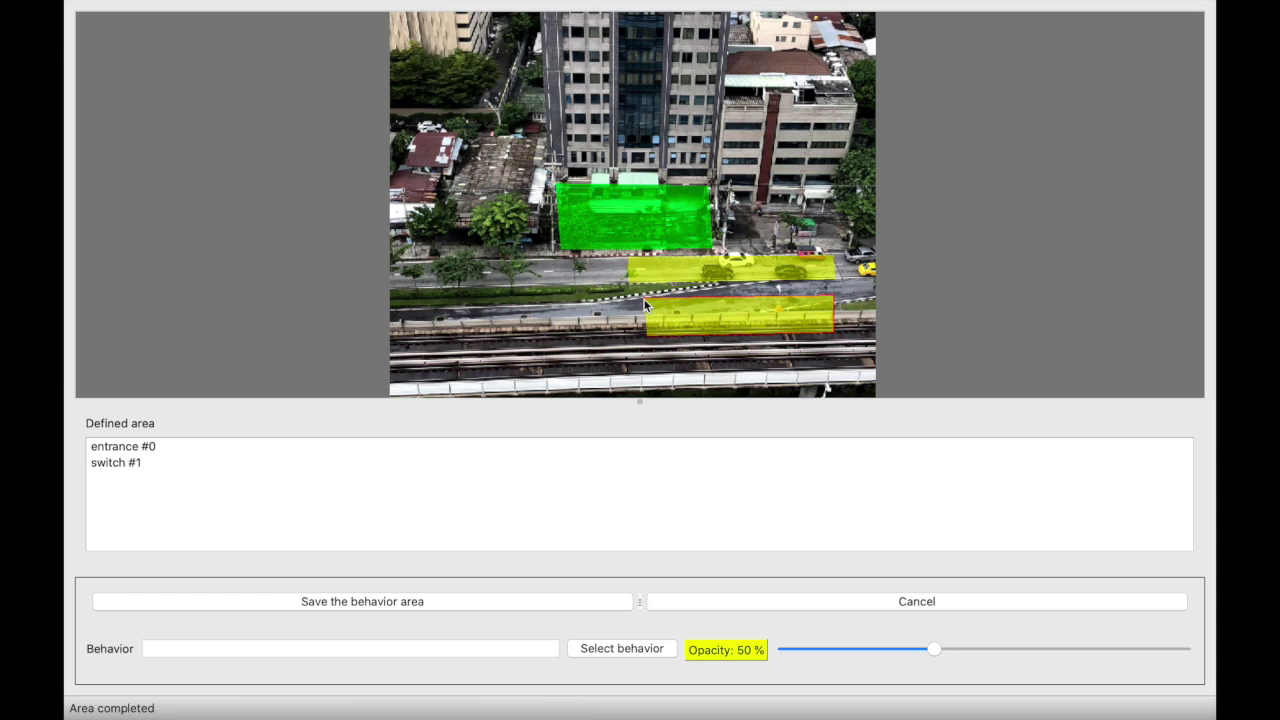
{"action": "left_click", "coordinate": [700, 650]}
- Colour the lower-lane area red, assign it chaning, and save it as chaning #2
{"action": "left_click", "coordinate": [236, 512]}
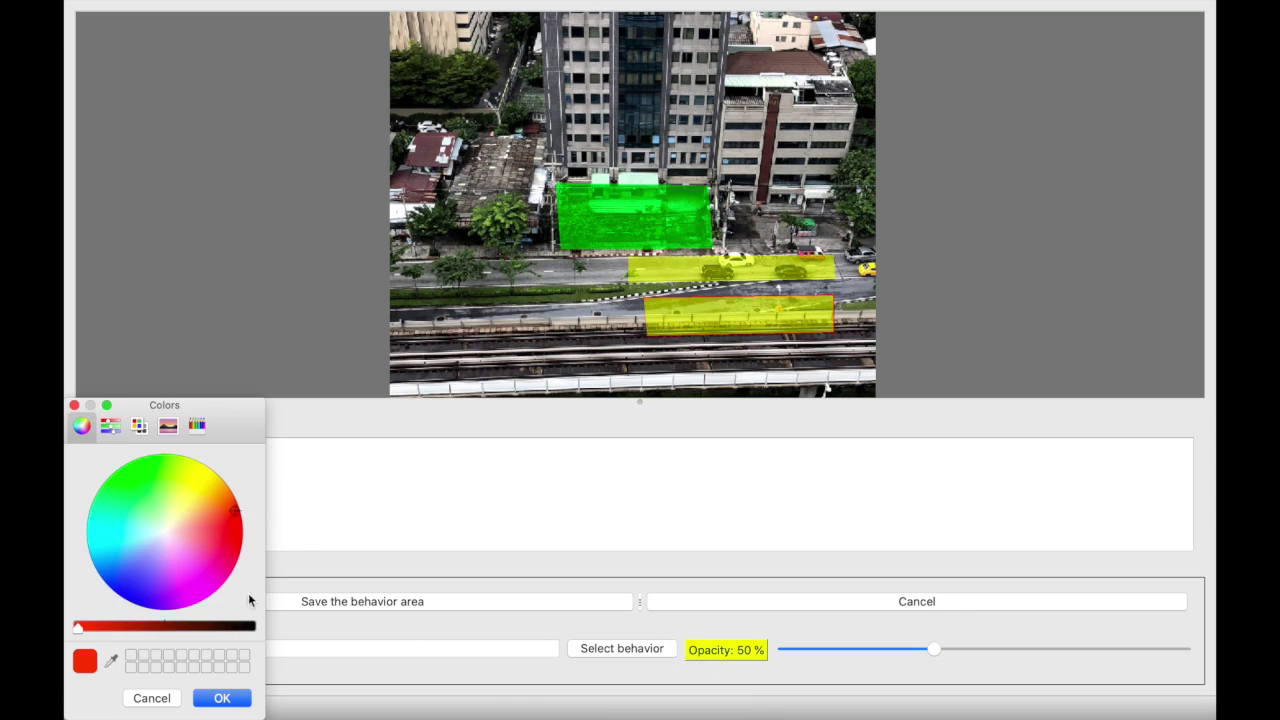
{"action": "left_click", "coordinate": [223, 697]}
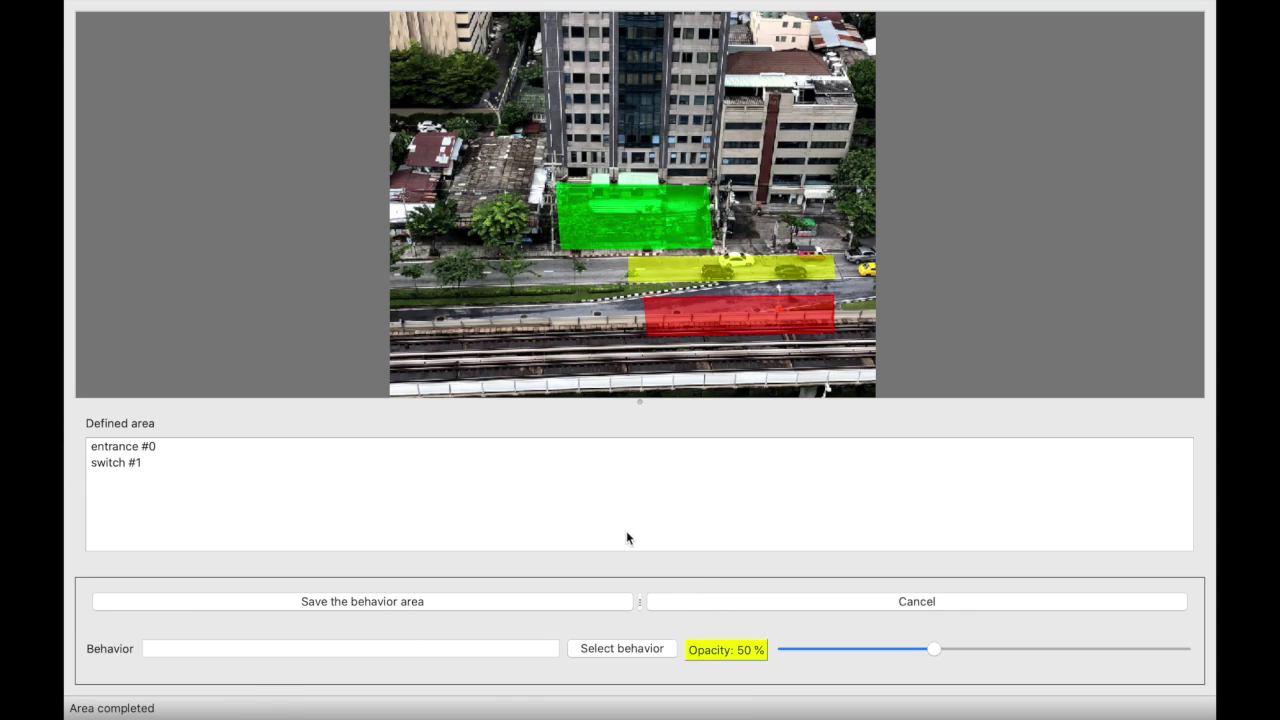
{"action": "left_click", "coordinate": [509, 603]}
{"action": "left_click", "coordinate": [761, 372]}
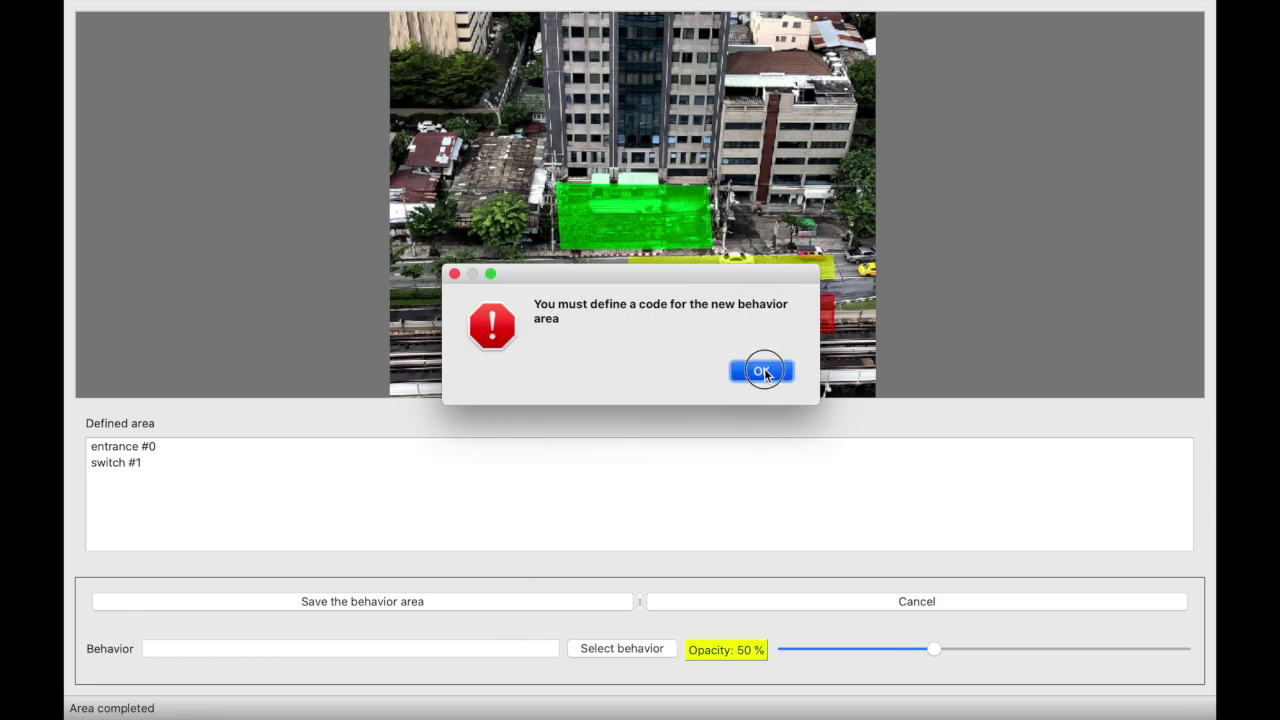
{"action": "left_click", "coordinate": [626, 650]}
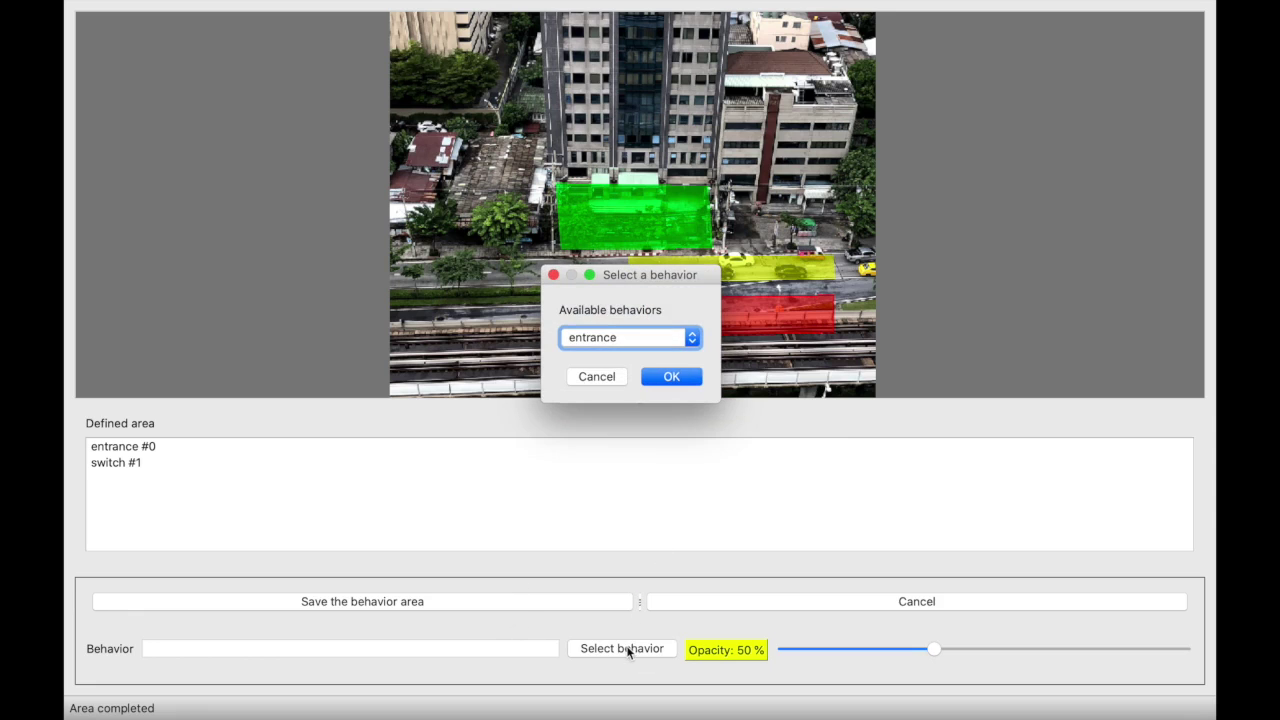
{"action": "left_click", "coordinate": [681, 342]}
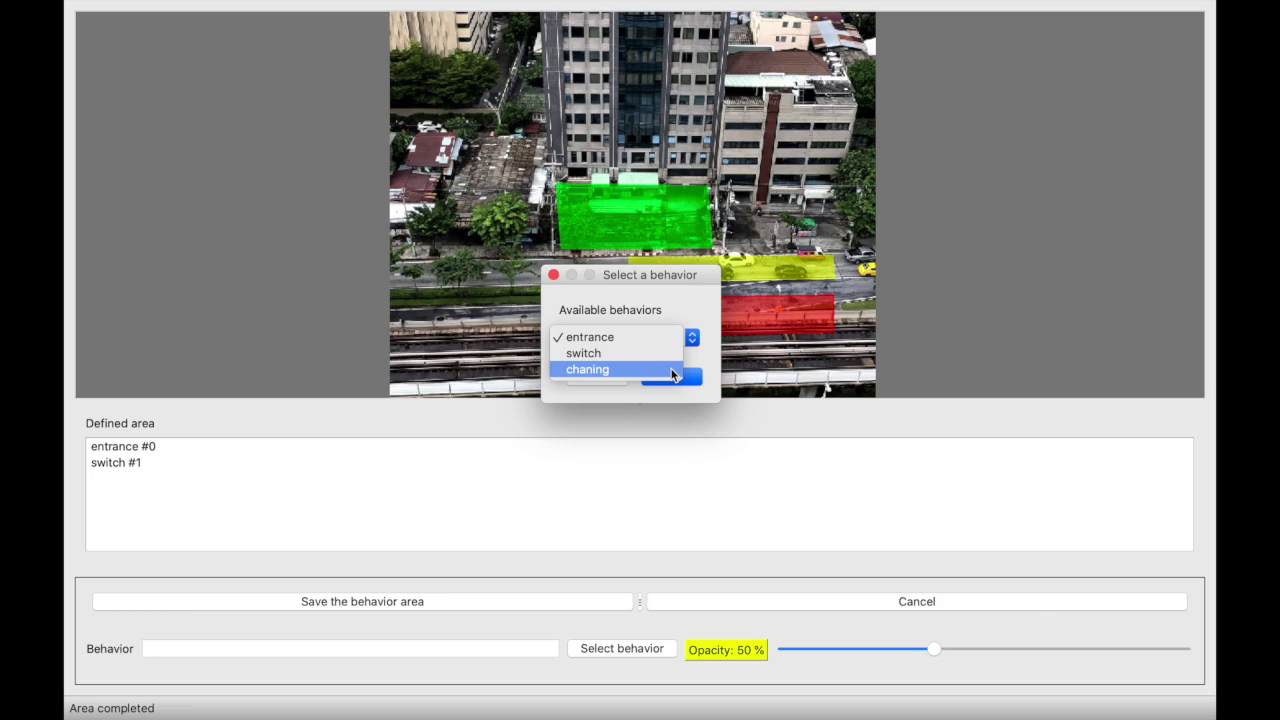
{"action": "left_click", "coordinate": [672, 369]}
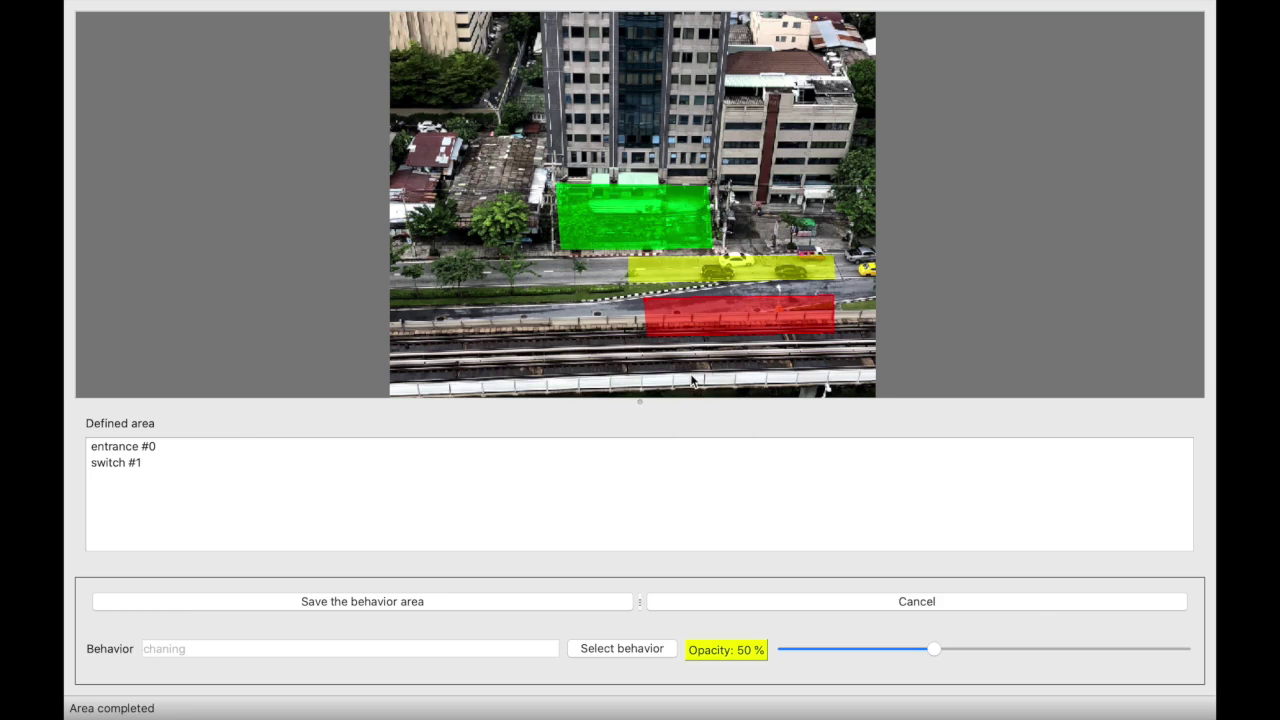
{"action": "left_click", "coordinate": [578, 604]}
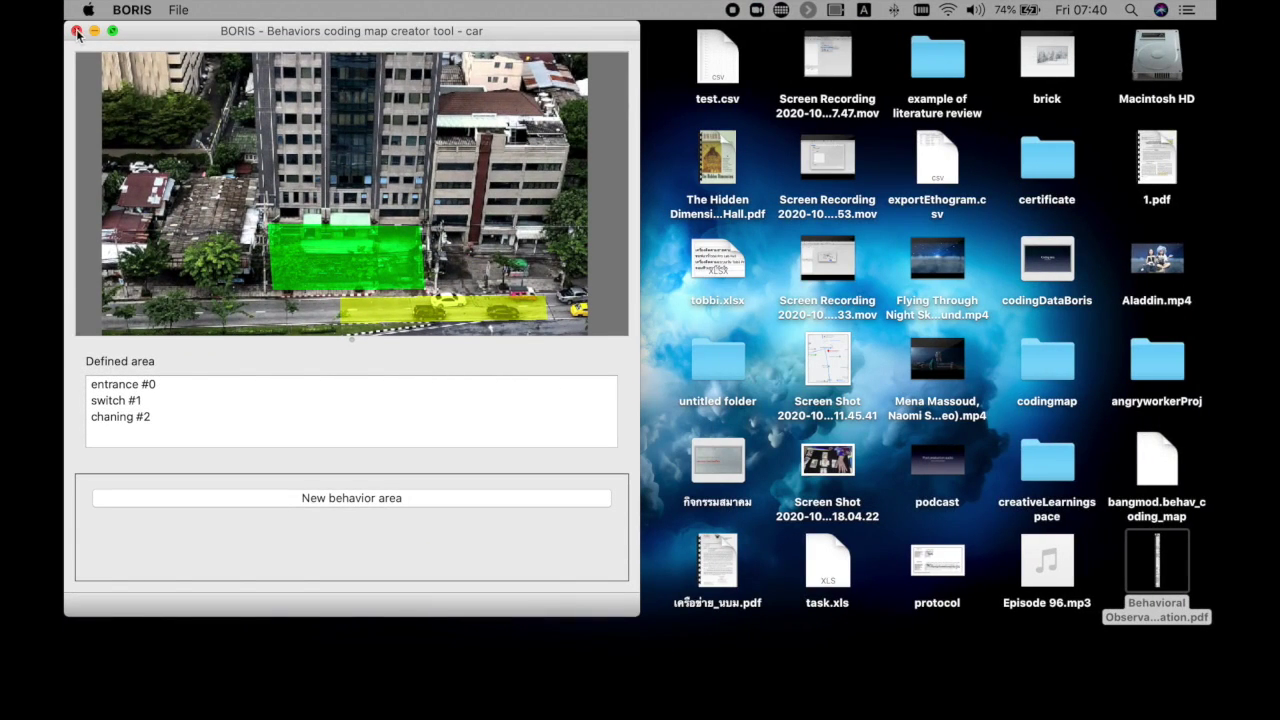
{"action": "left_click", "coordinate": [76, 31]}
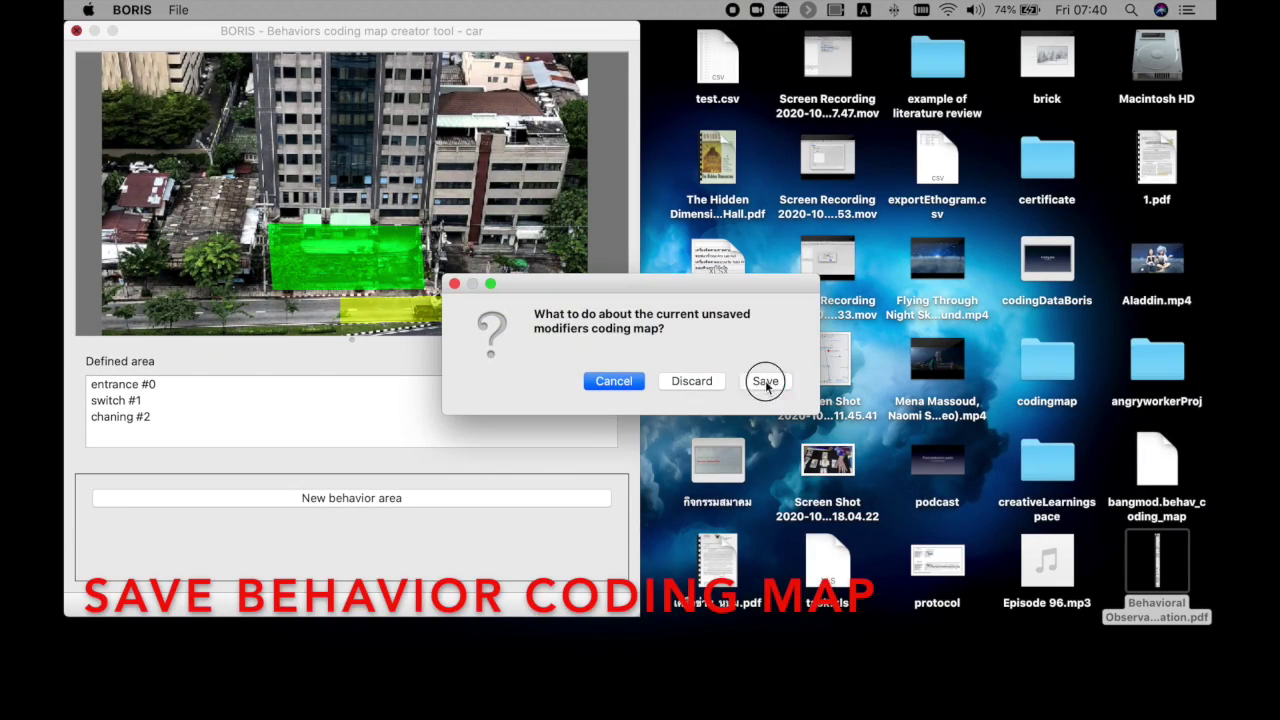
- Save the coding map as car in Desktop/codingmap, replacing the existing file
{"action": "left_click", "coordinate": [765, 381]}
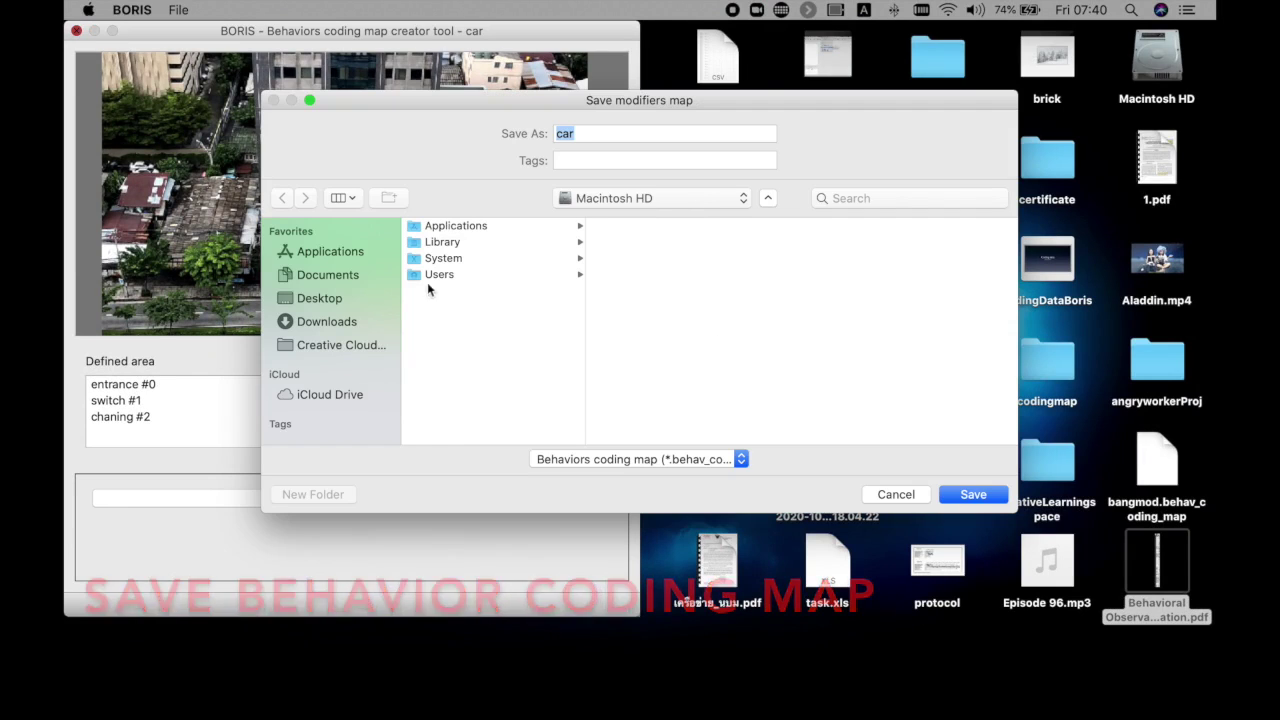
{"action": "left_click", "coordinate": [320, 298]}
{"action": "scroll", "coordinate": [529, 346], "scroll_direction": "down", "scroll_amount": 1}
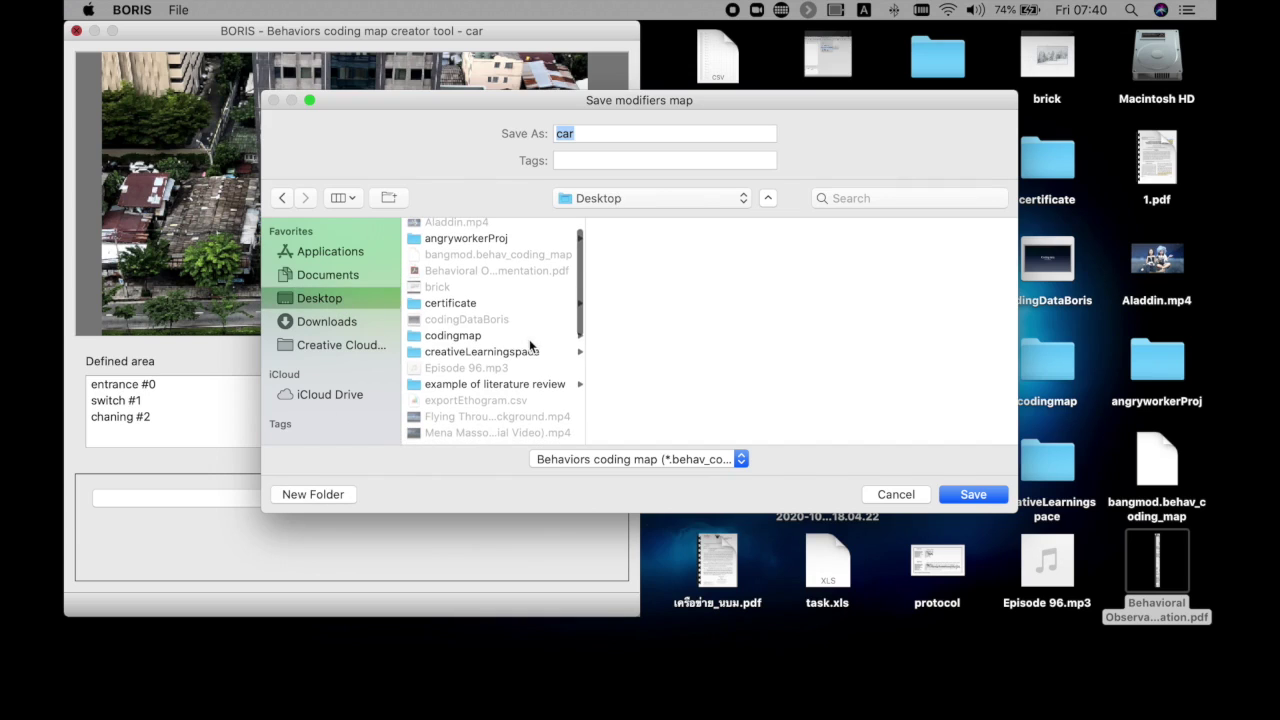
{"action": "left_click", "coordinate": [520, 337]}
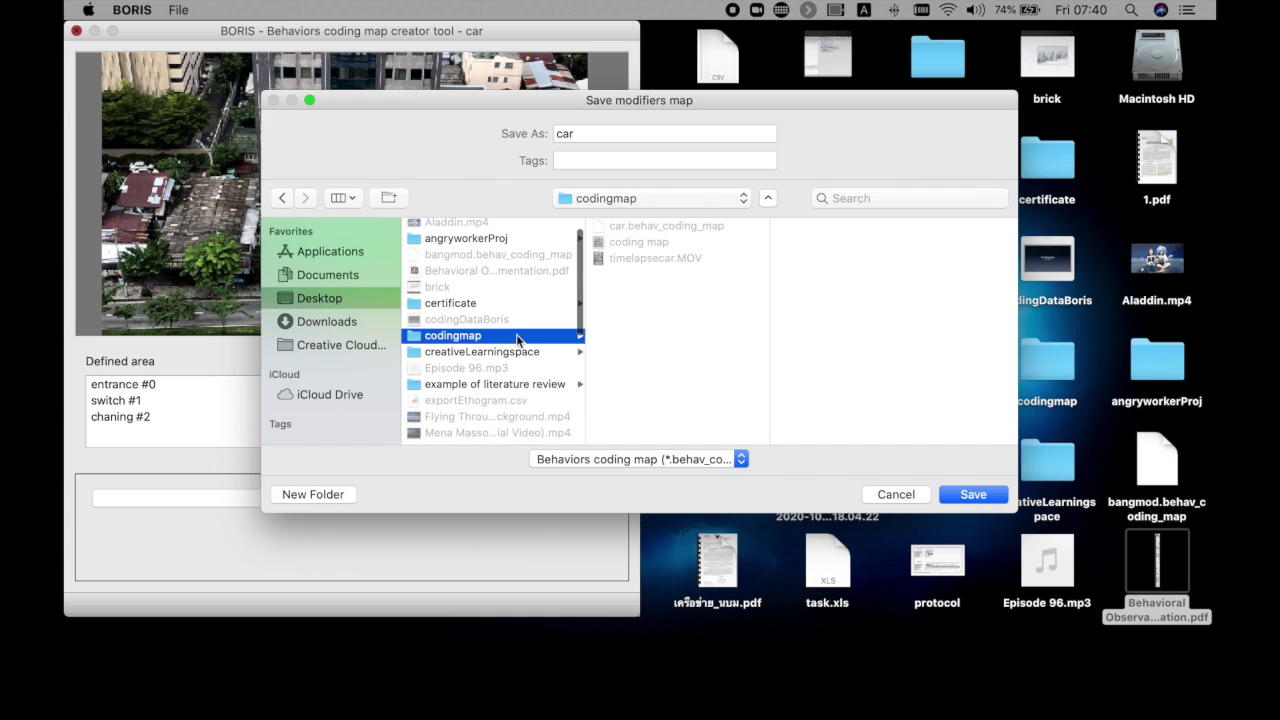
{"action": "double_click", "coordinate": [618, 133]}
{"action": "type", "text": "car"}
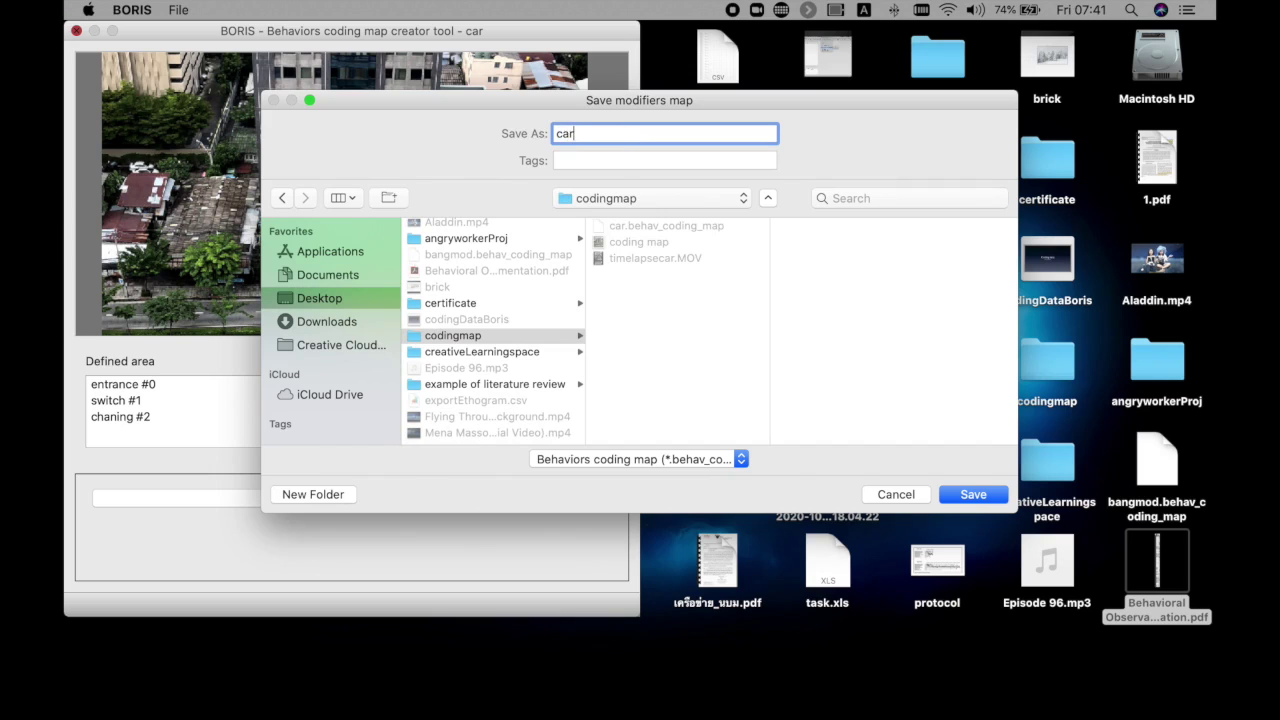
{"action": "left_click", "coordinate": [660, 220]}
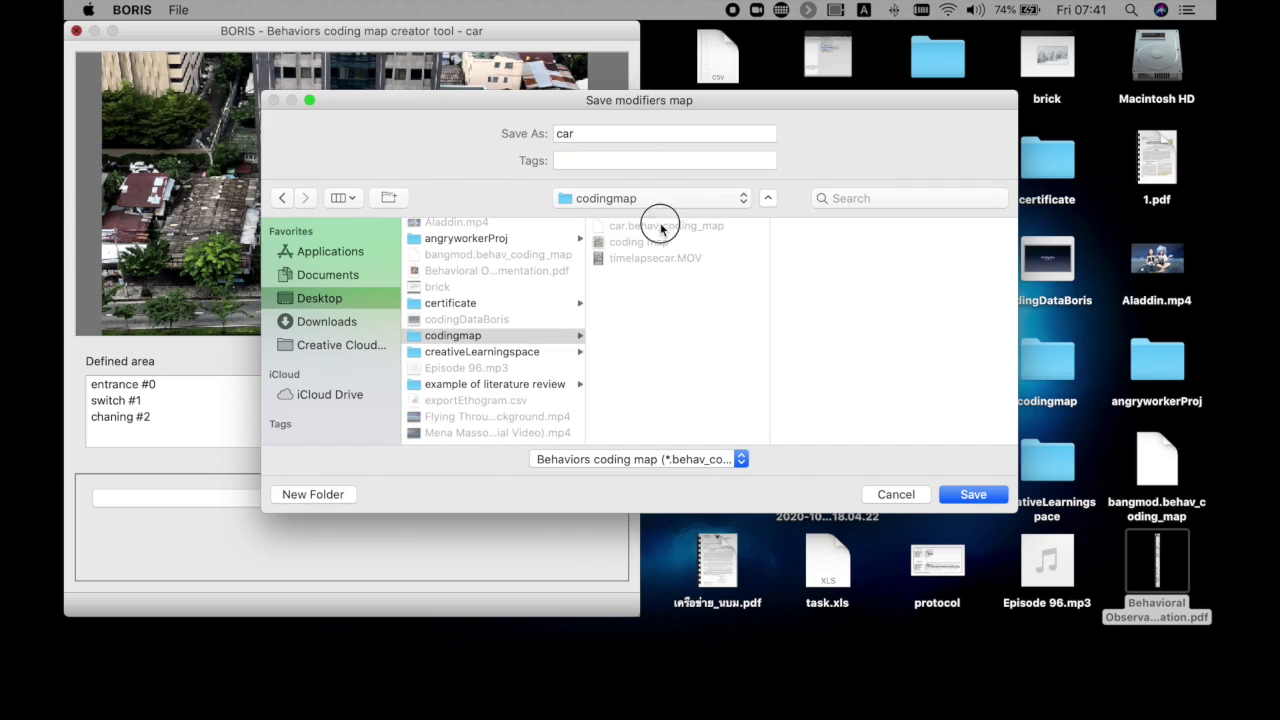
{"action": "left_click", "coordinate": [983, 493]}
{"action": "left_click", "coordinate": [795, 213]}
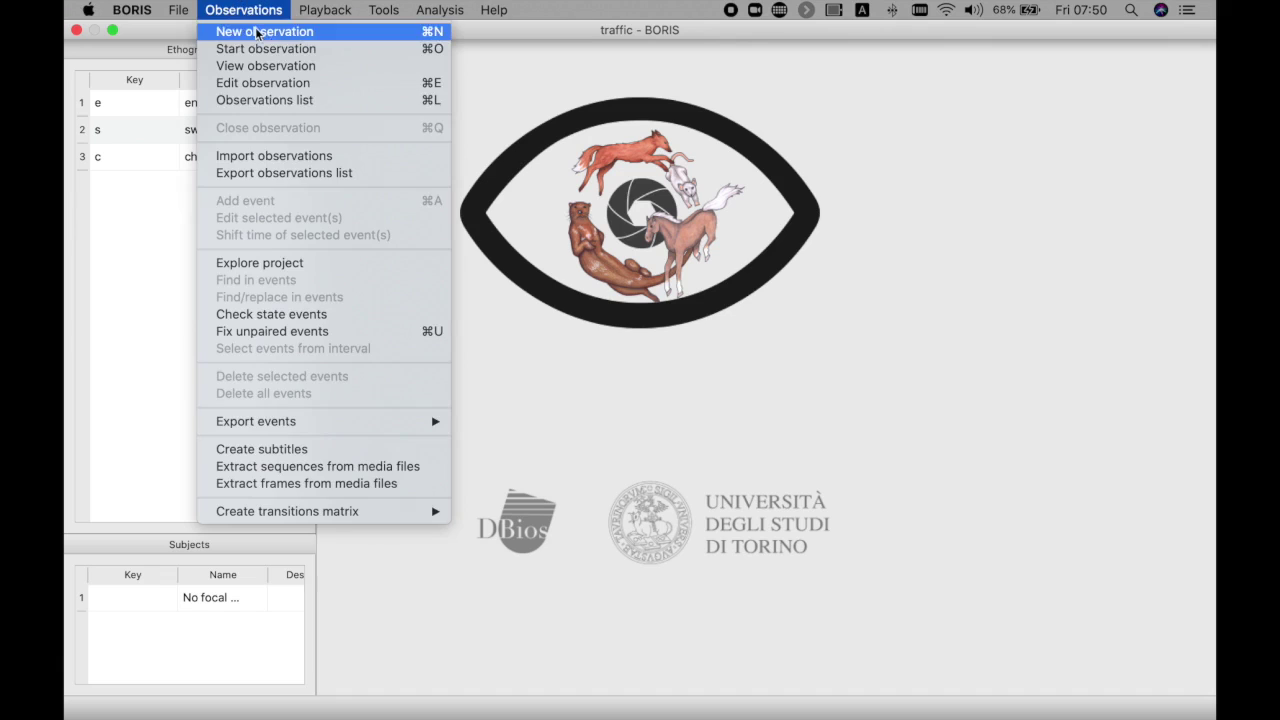
{"action": "left_click", "coordinate": [257, 34]}
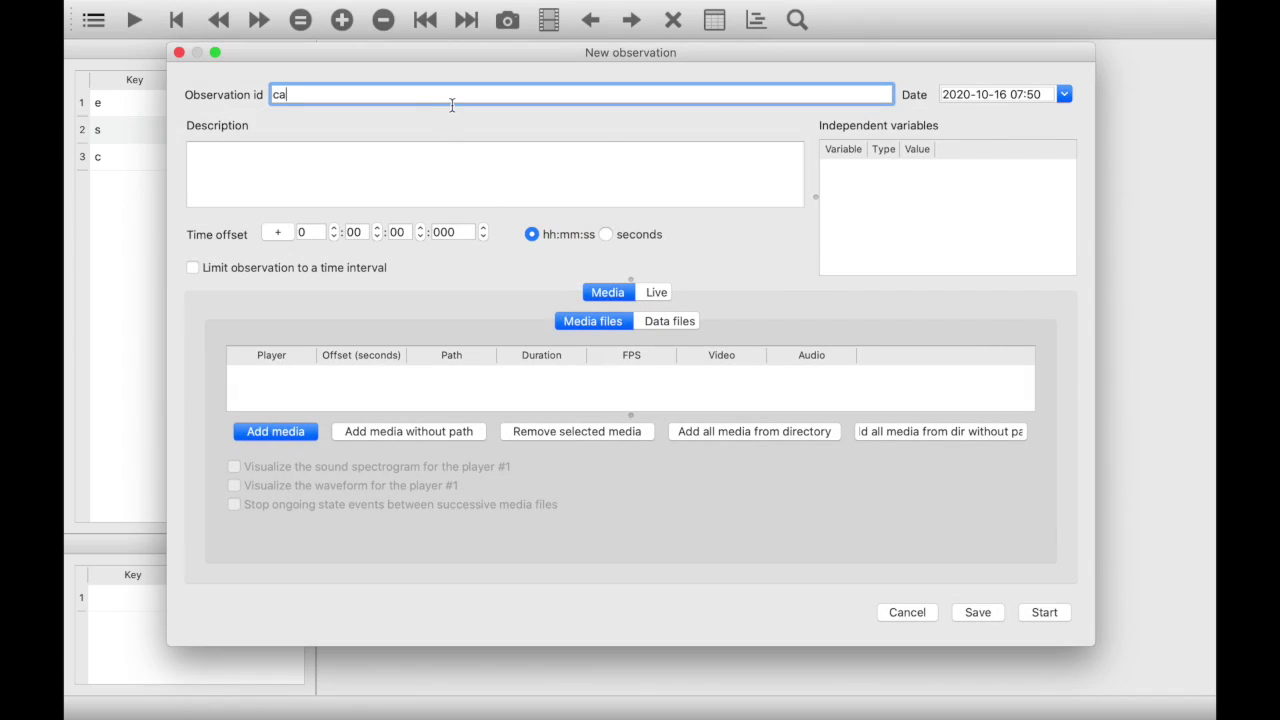
- Add timelapsecar.MOV from Desktop/codingmap as media and start the car observation
{"action": "left_click", "coordinate": [283, 435]}
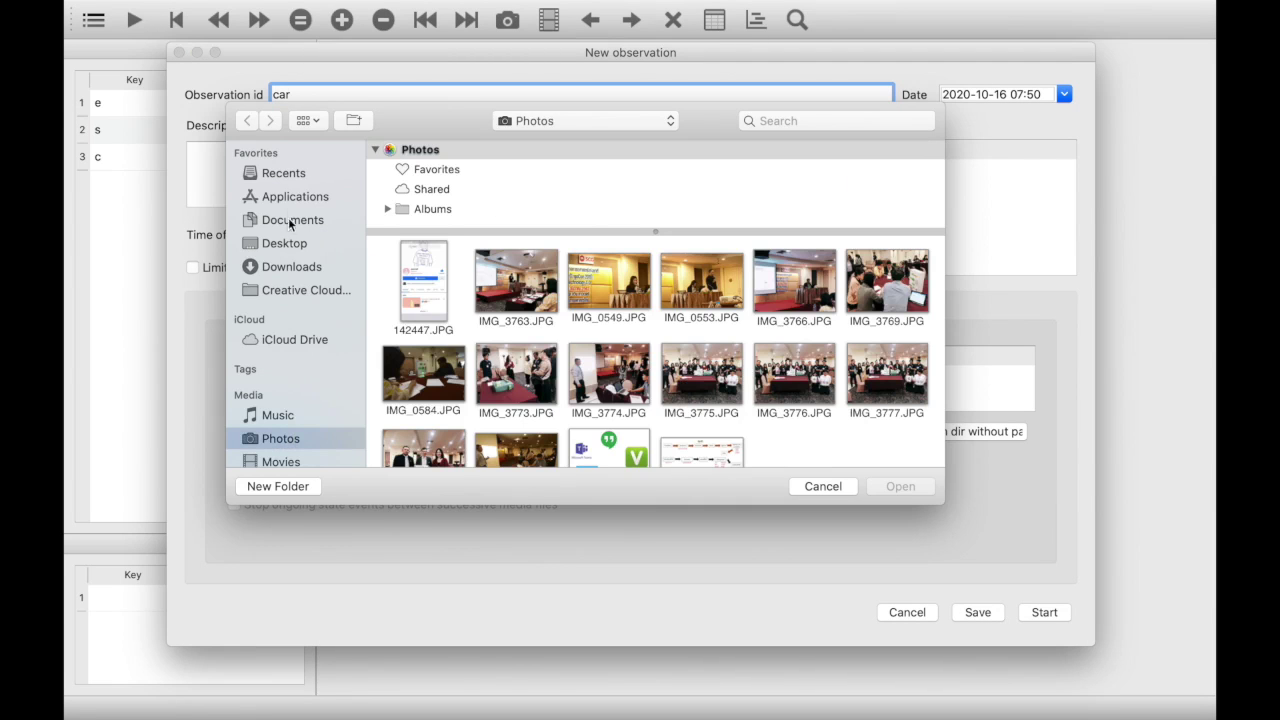
{"action": "left_click", "coordinate": [287, 245]}
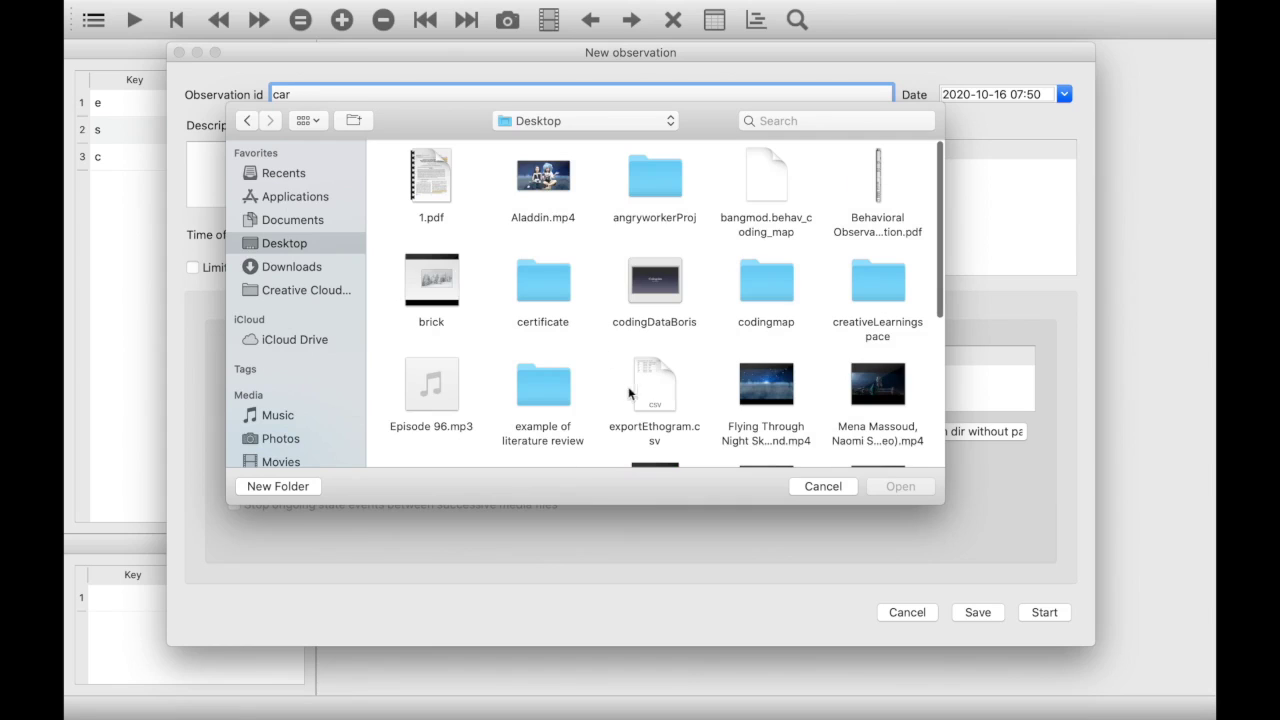
{"action": "double_click", "coordinate": [763, 285]}
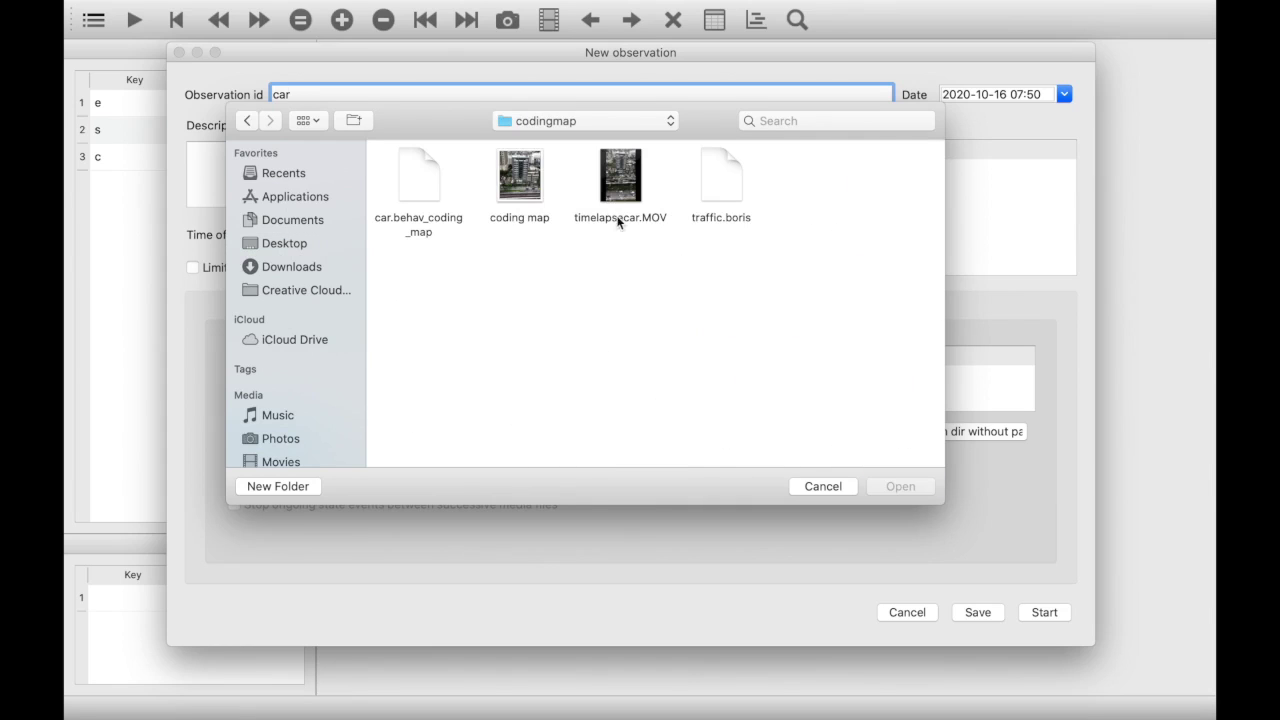
{"action": "left_click", "coordinate": [630, 165]}
{"action": "left_click", "coordinate": [928, 486]}
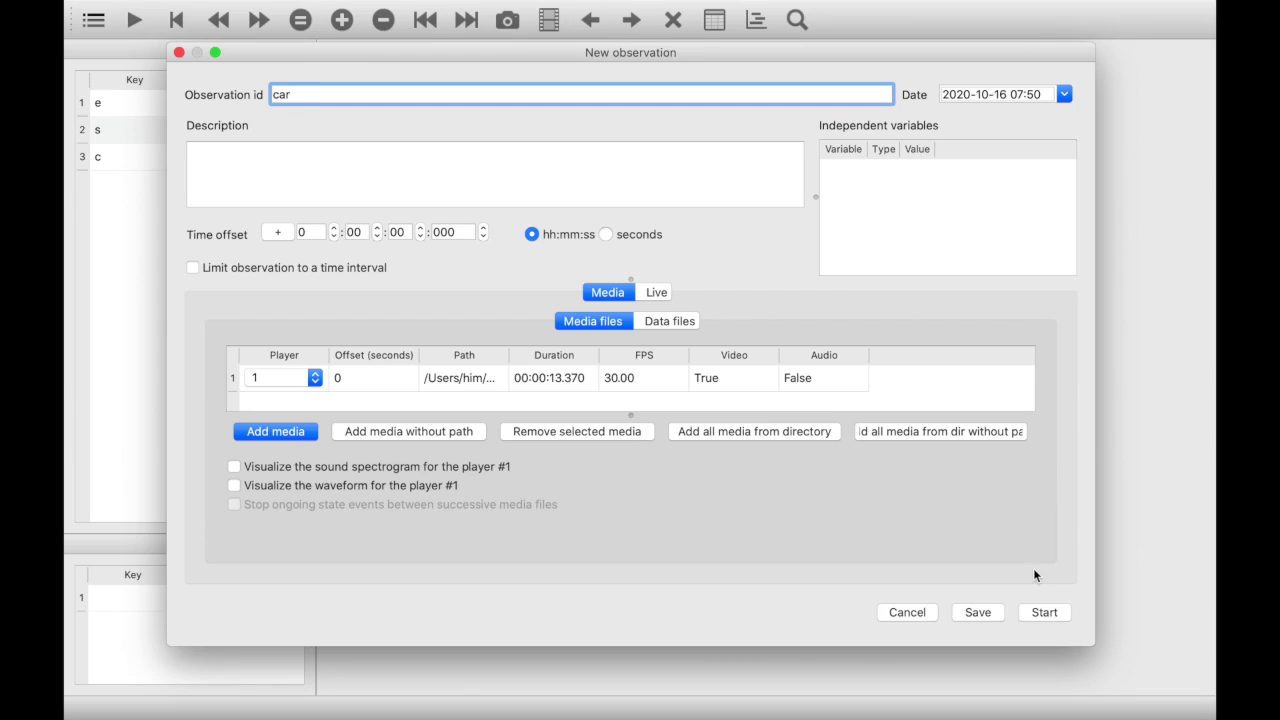
{"action": "left_click", "coordinate": [1044, 612]}
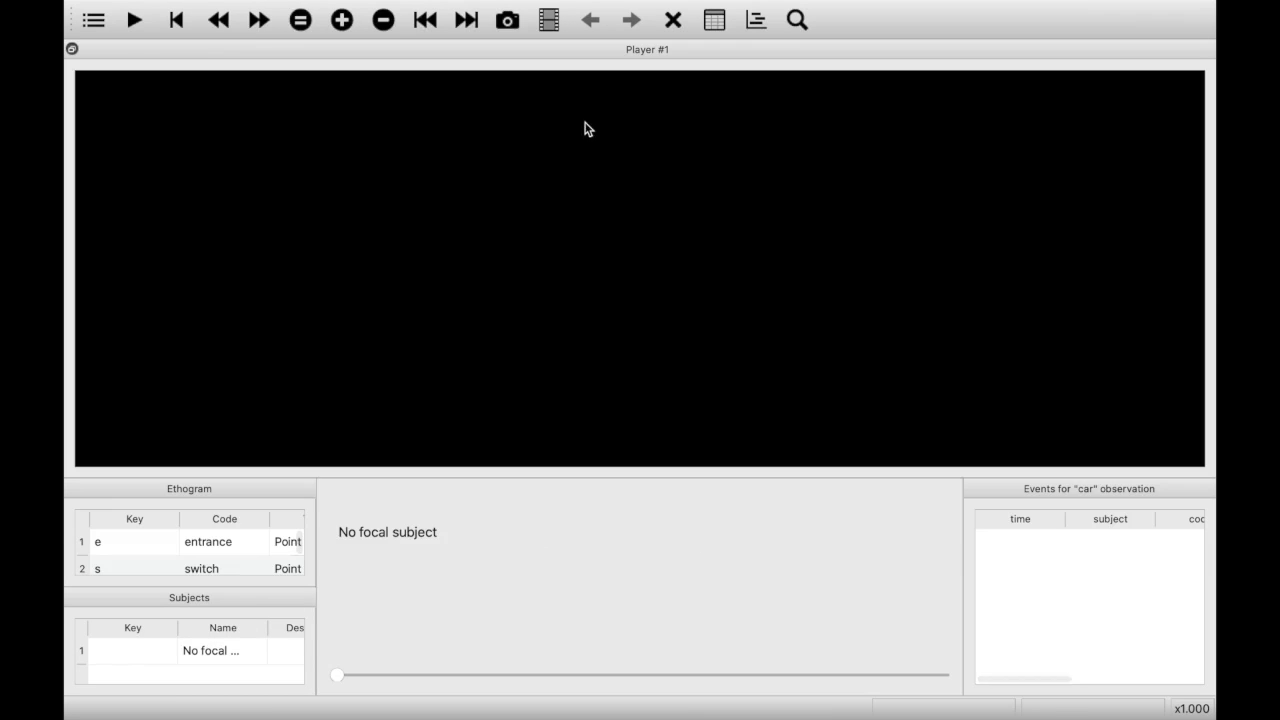
- Slow timelapsecar.MOV to 0.1× speed, rewind to the start, and pause near 0.15 s
{"action": "left_click", "coordinate": [547, 20]}
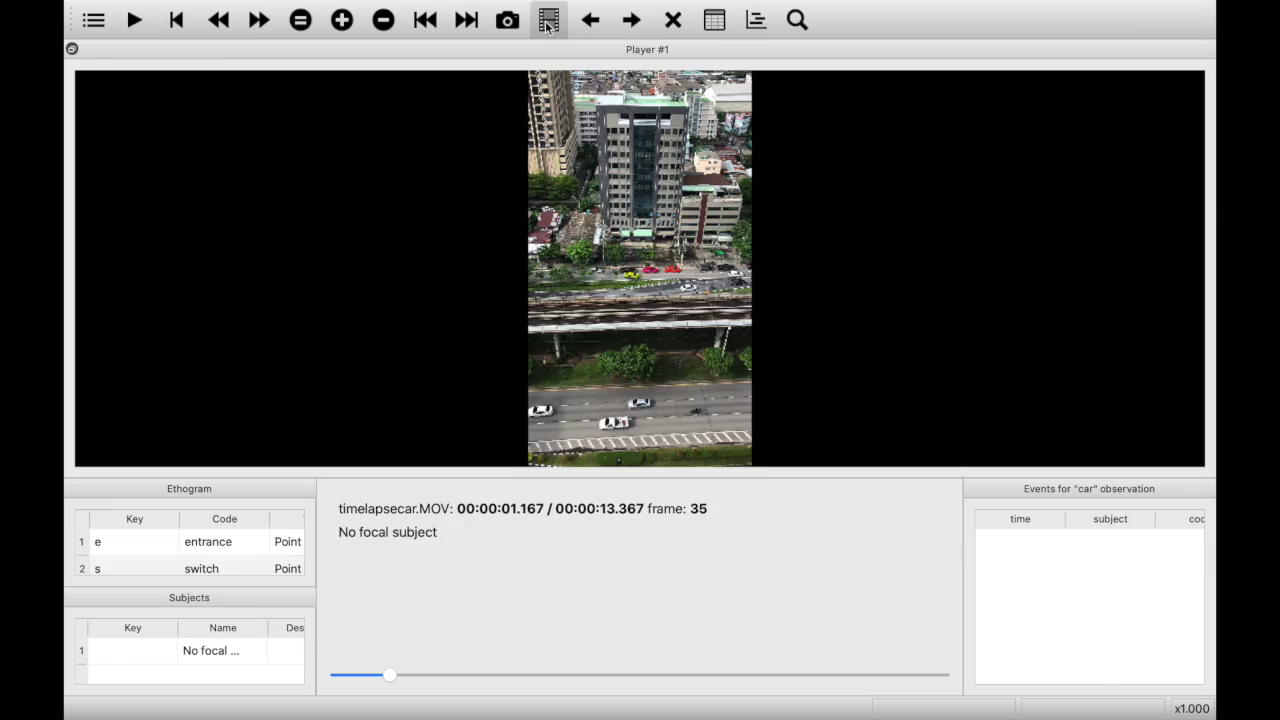
{"action": "left_click", "coordinate": [547, 22]}
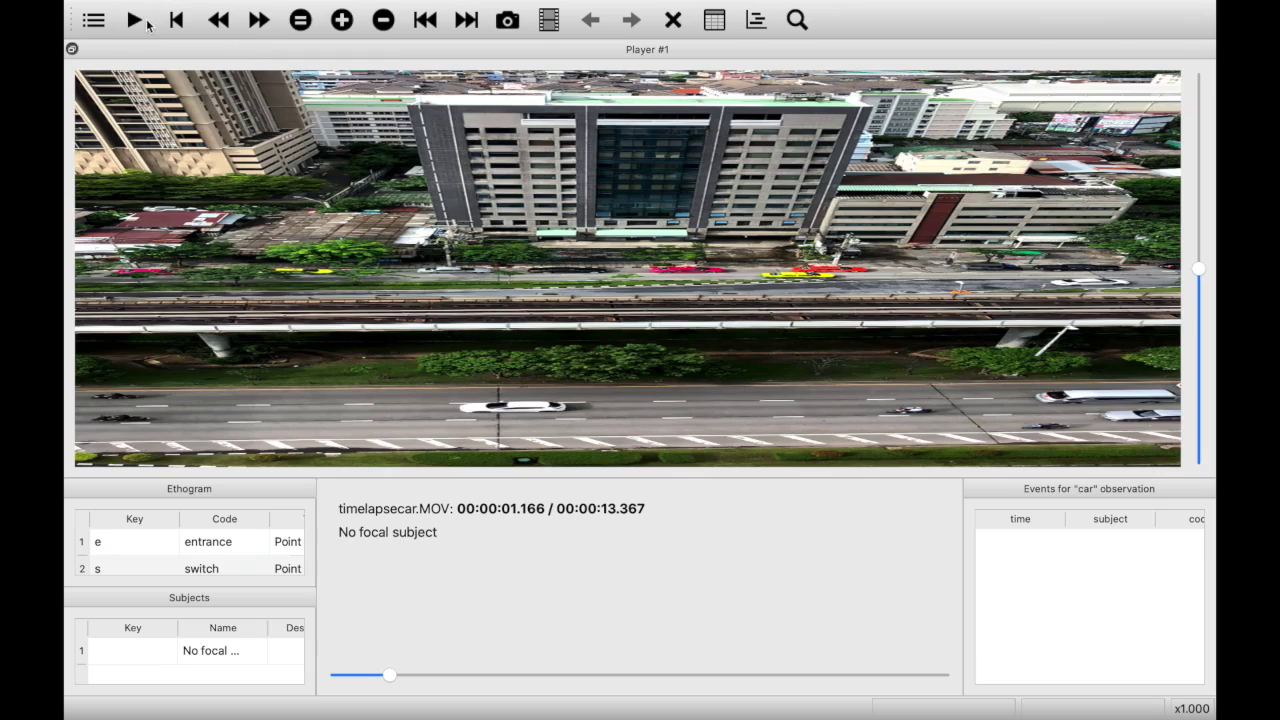
{"action": "left_click", "coordinate": [145, 22]}
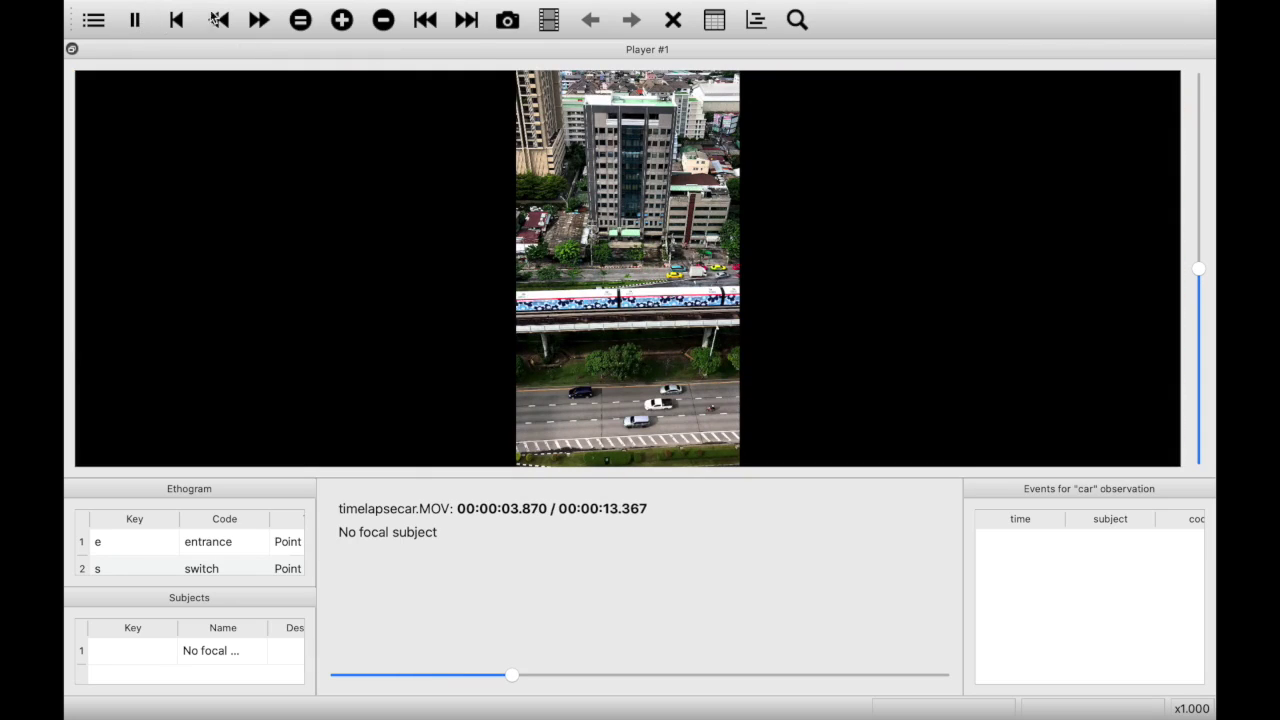
{"action": "key", "text": "Escape"}
{"action": "left_click", "coordinate": [384, 22]}
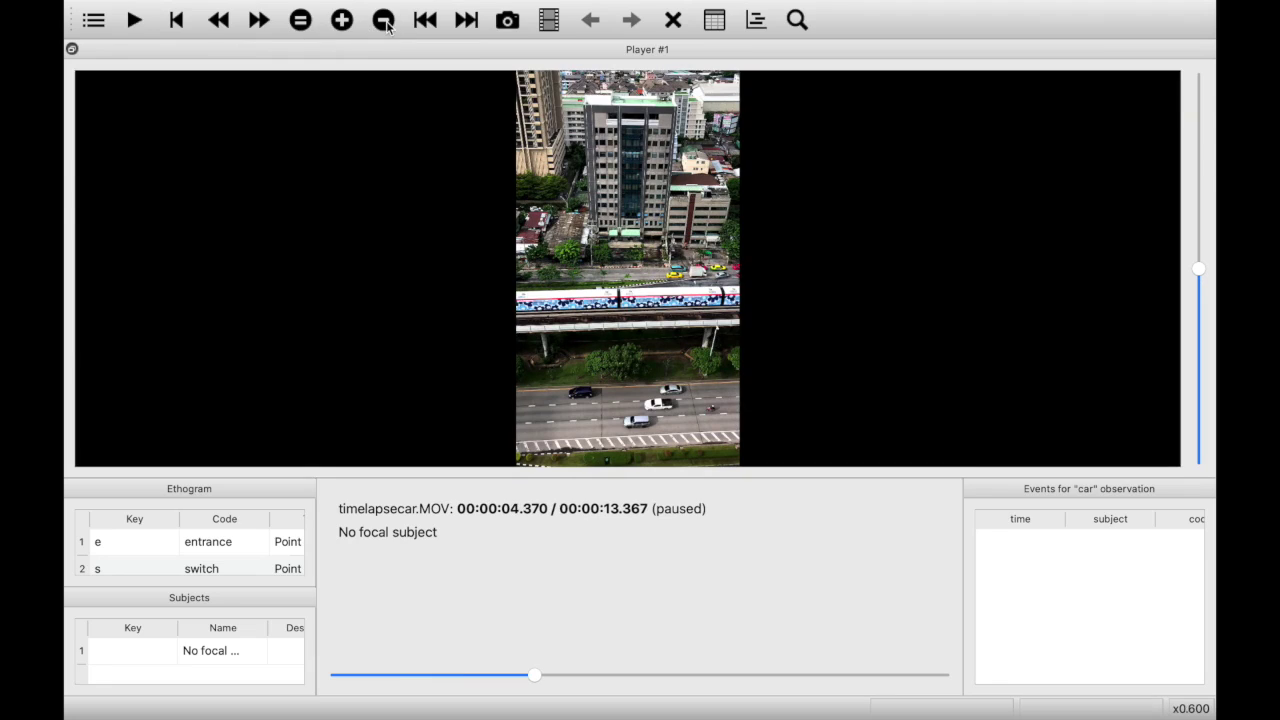
{"action": "left_click", "coordinate": [384, 22]}
{"action": "left_click", "coordinate": [385, 21]}
{"action": "left_click_drag", "start_coordinate": [530, 677], "coordinate": [337, 676]}
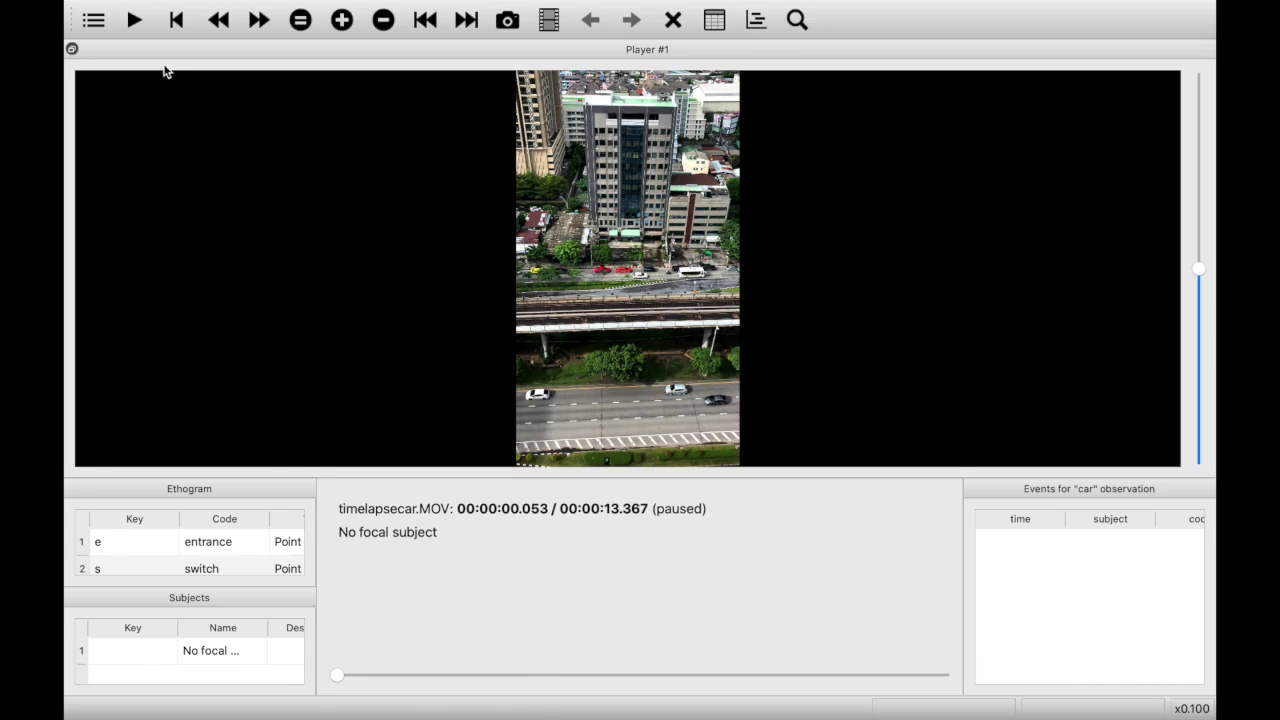
{"action": "left_click", "coordinate": [136, 21]}
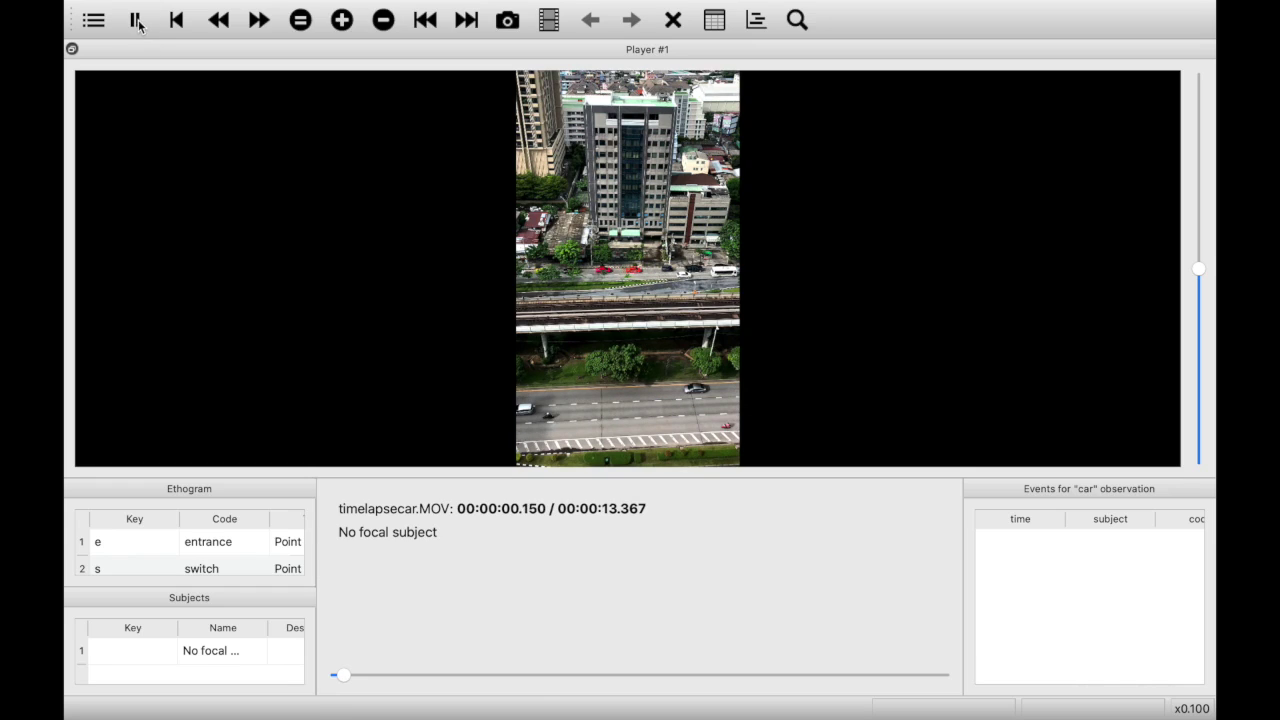
{"action": "key", "text": "space"}
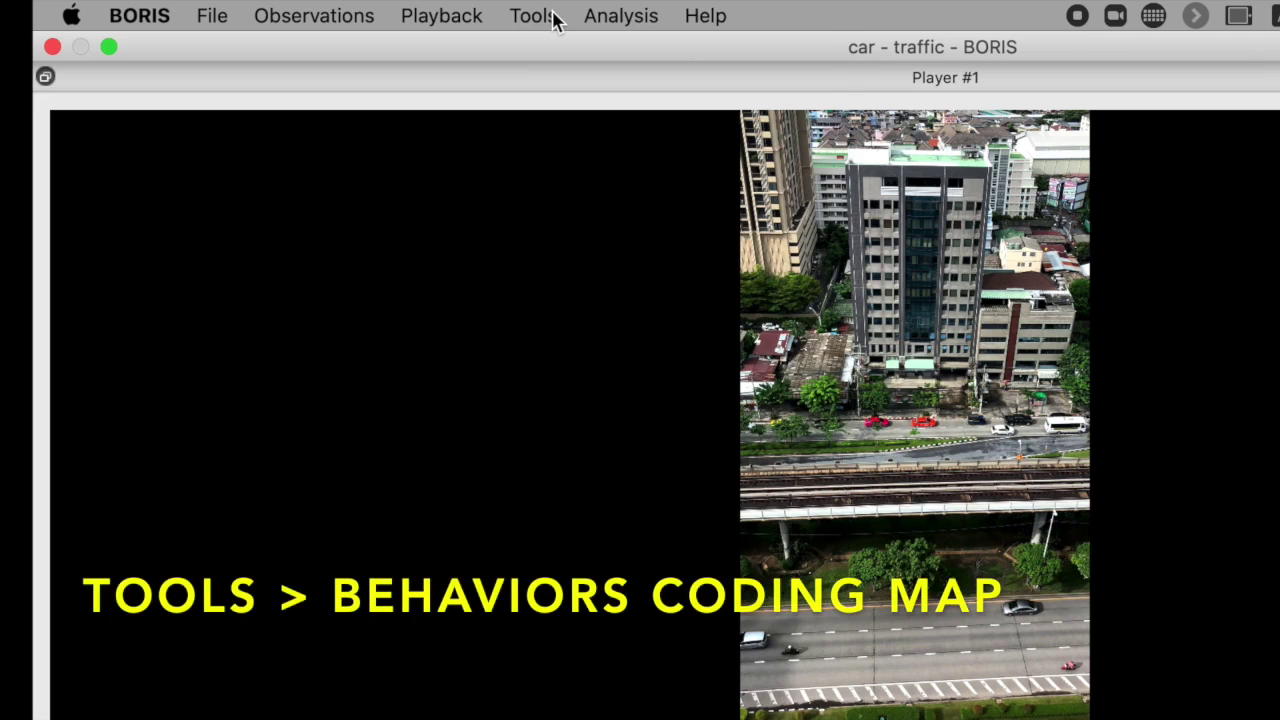
- Open the car behaviors coding map windowed and move it left of the observation window
{"action": "left_click", "coordinate": [397, 12]}
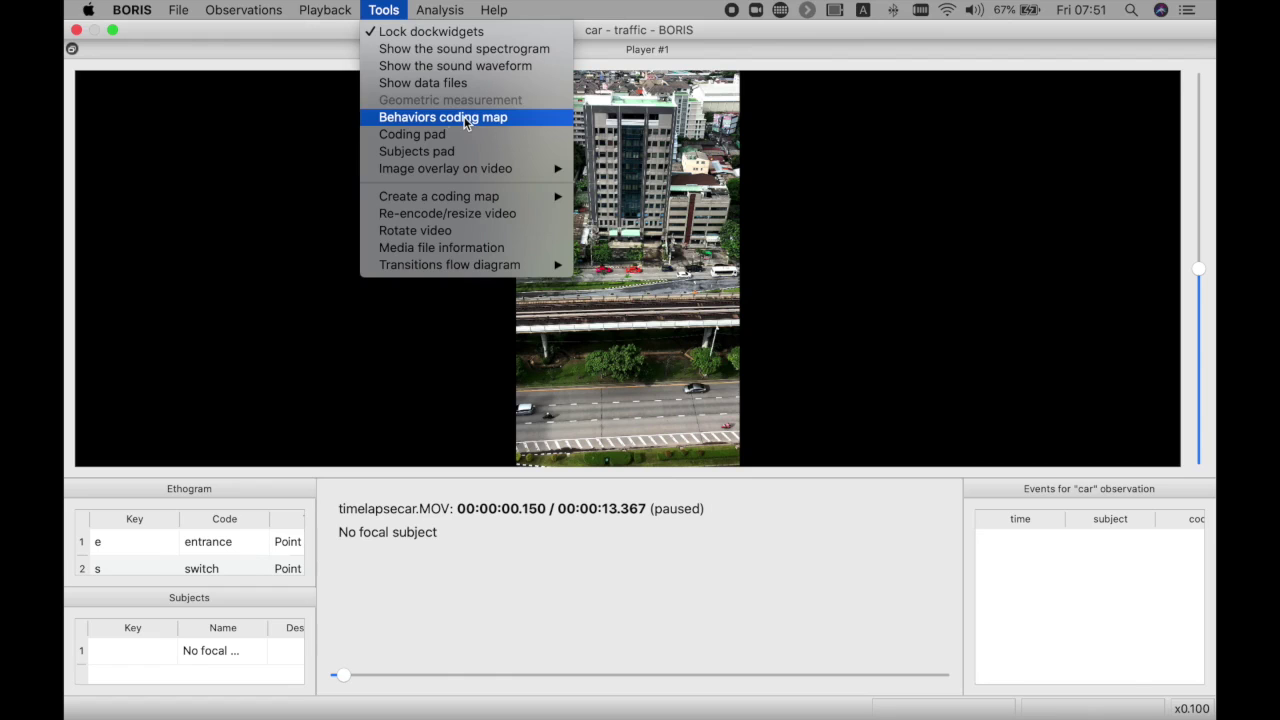
{"action": "left_click", "coordinate": [660, 190]}
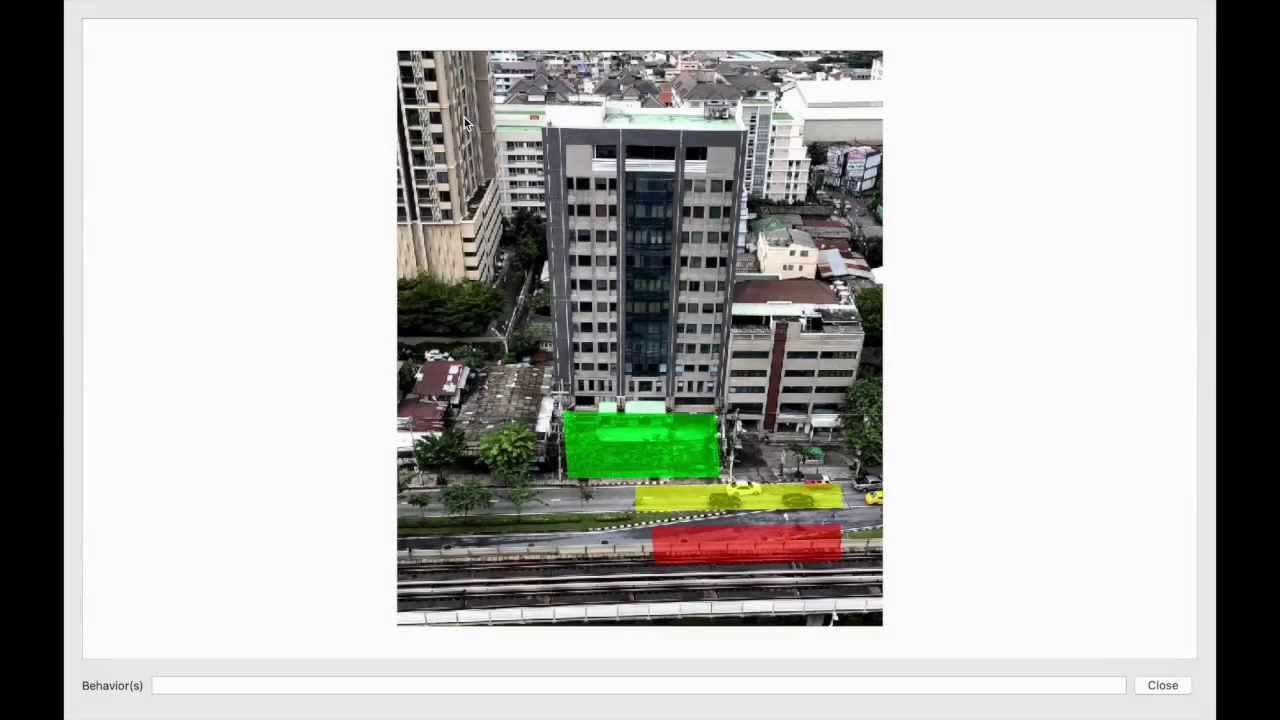
{"action": "left_click", "coordinate": [113, 32]}
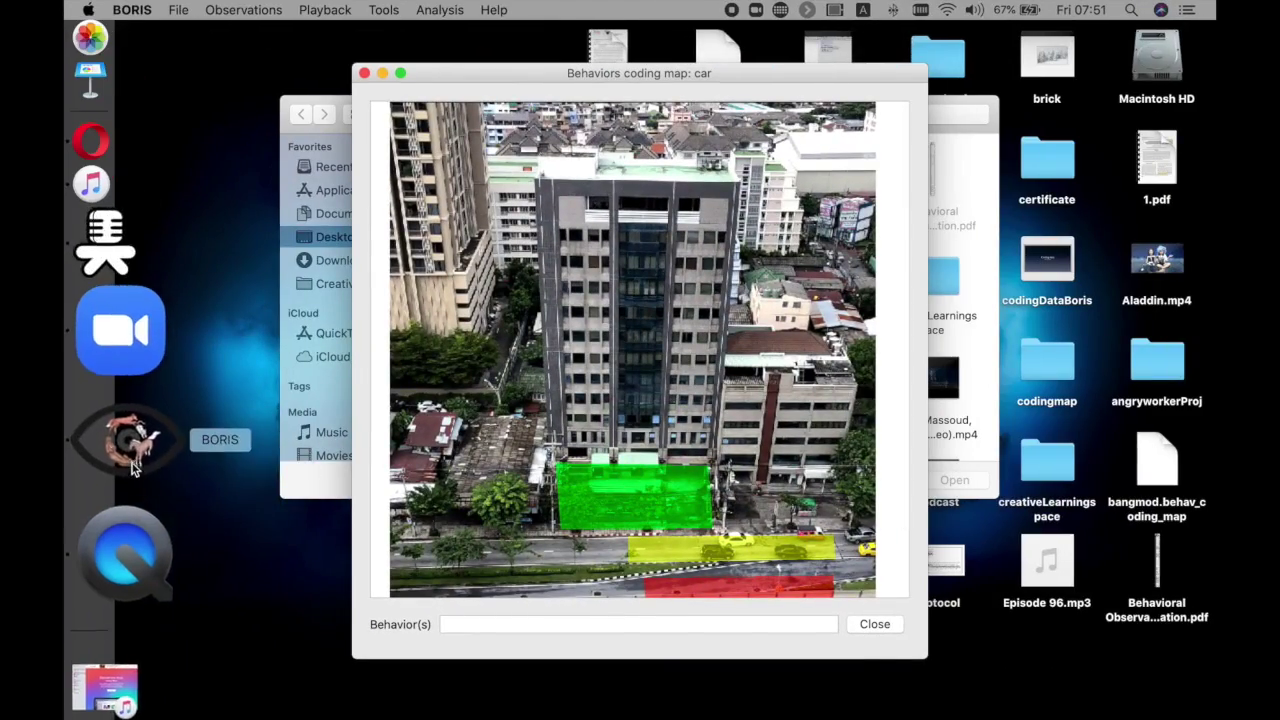
{"action": "left_click", "coordinate": [116, 428]}
{"action": "mouse_move", "coordinate": [536, 73]}
{"action": "left_mouse_down"}
{"action": "mouse_move", "coordinate": [883, 111]}
{"action": "mouse_move", "coordinate": [223, 114]}
{"action": "mouse_move", "coordinate": [305, 78]}
{"action": "left_mouse_up"}
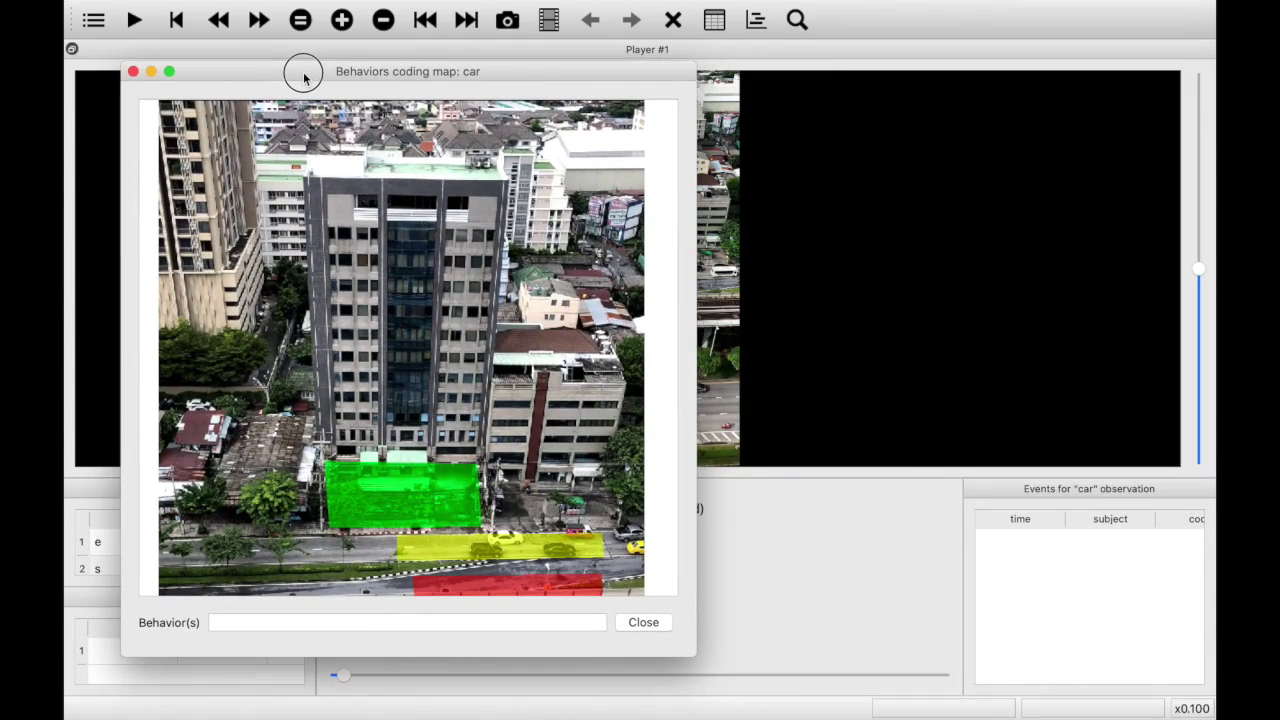
{"action": "left_click", "coordinate": [786, 12]}
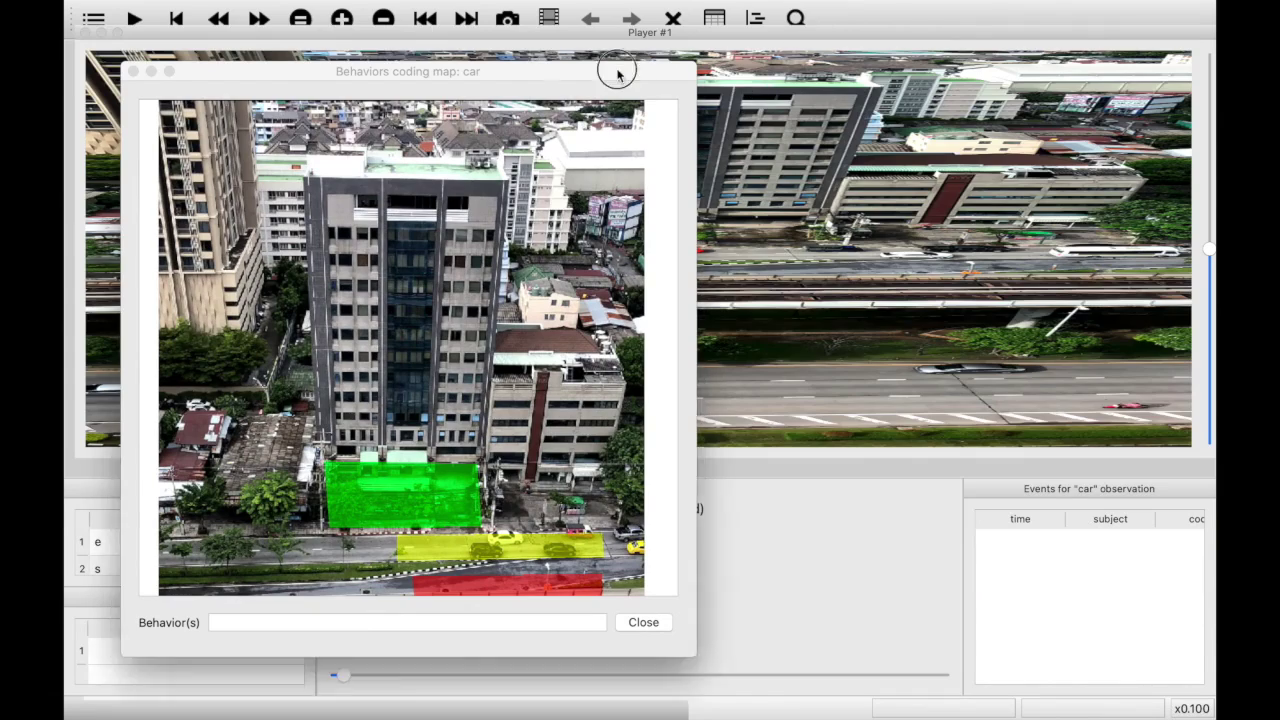
- Rewind the video to its first frame and shift the coding map to reveal the events
{"action": "mouse_move", "coordinate": [618, 76]}
{"action": "left_mouse_down"}
{"action": "mouse_move", "coordinate": [997, 104]}
{"action": "mouse_move", "coordinate": [1080, 85]}
{"action": "left_mouse_up"}
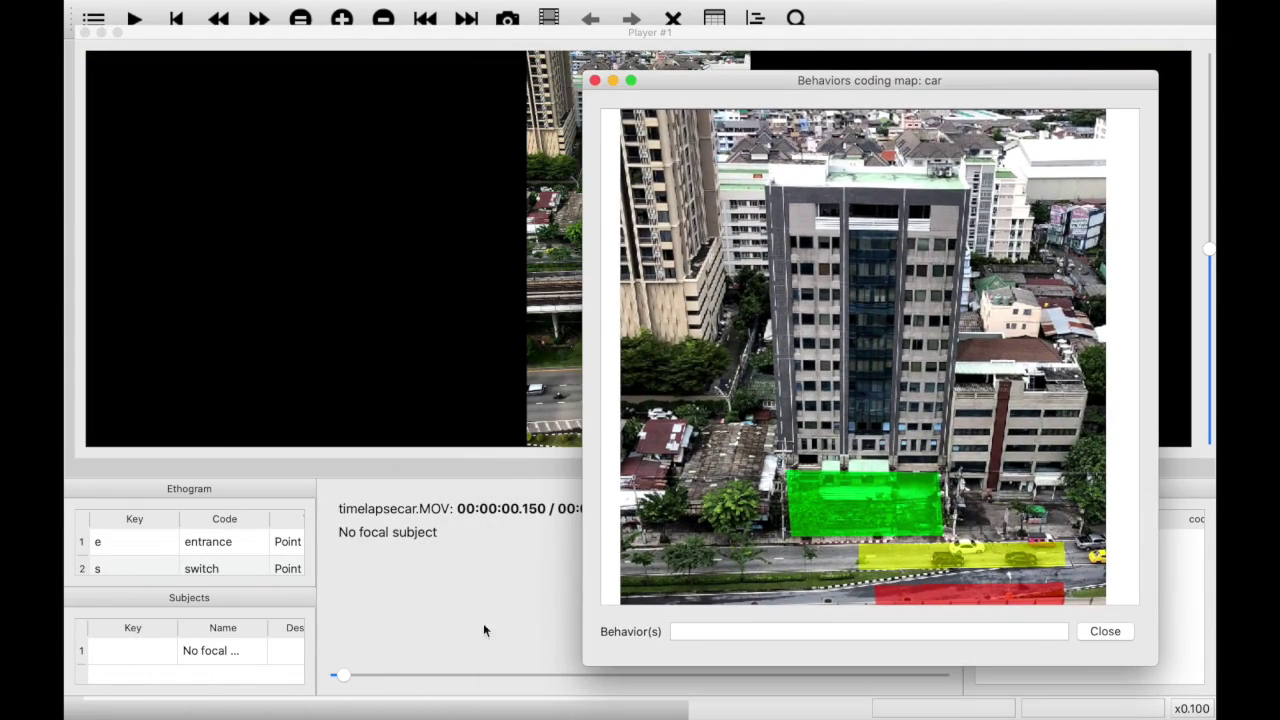
{"action": "left_click", "coordinate": [348, 676]}
{"action": "left_click_drag", "start_coordinate": [343, 676], "coordinate": [334, 680]}
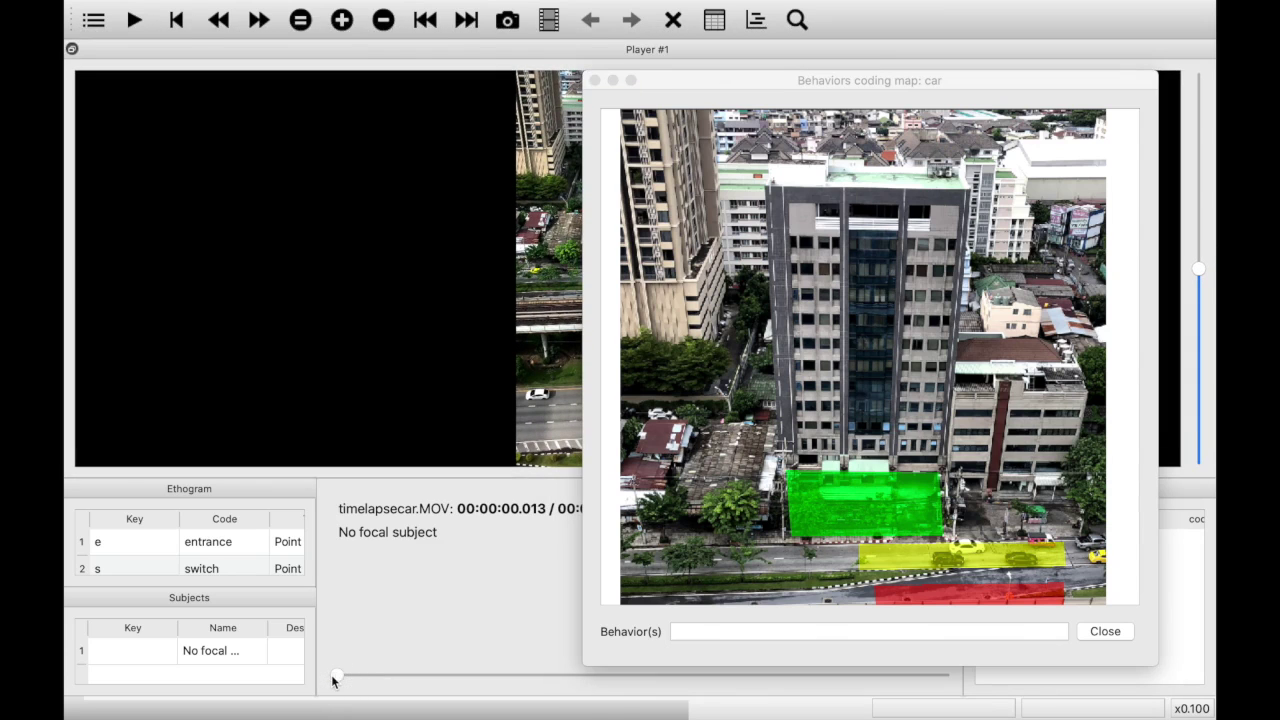
{"action": "left_click_drag", "start_coordinate": [760, 80], "coordinate": [956, 77]}
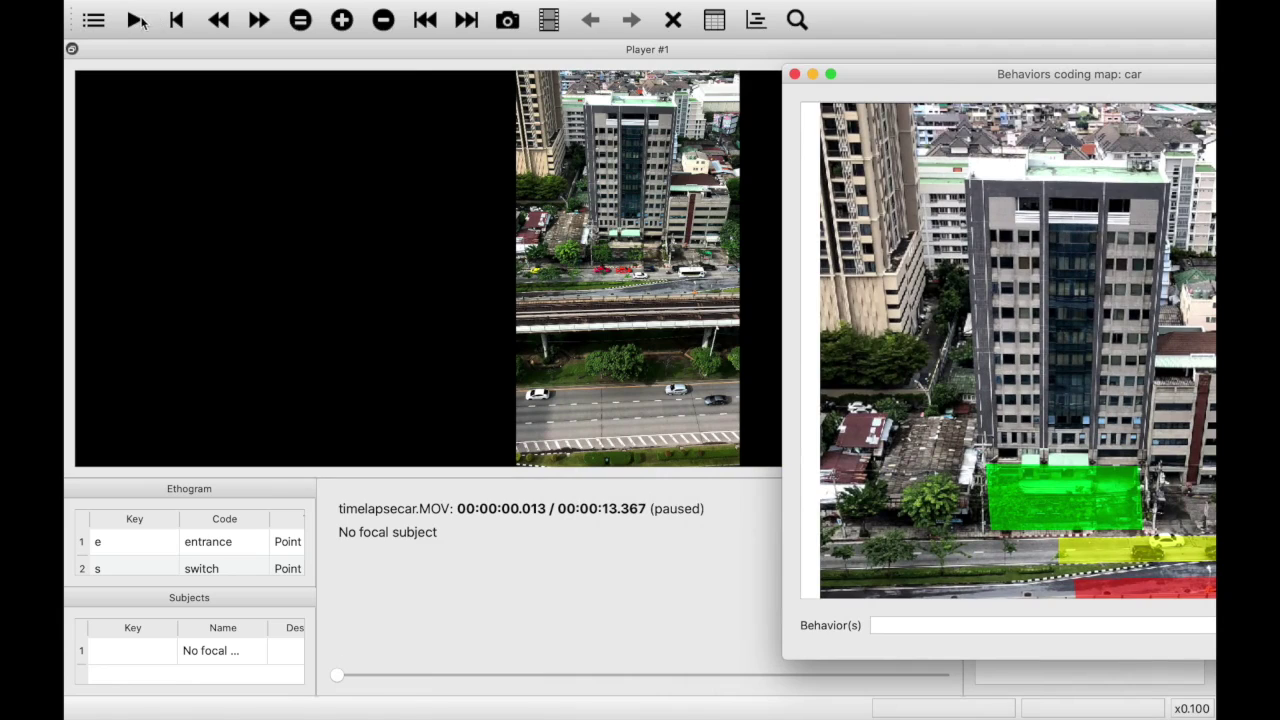
{"action": "left_click_drag", "start_coordinate": [829, 74], "coordinate": [111, 64]}
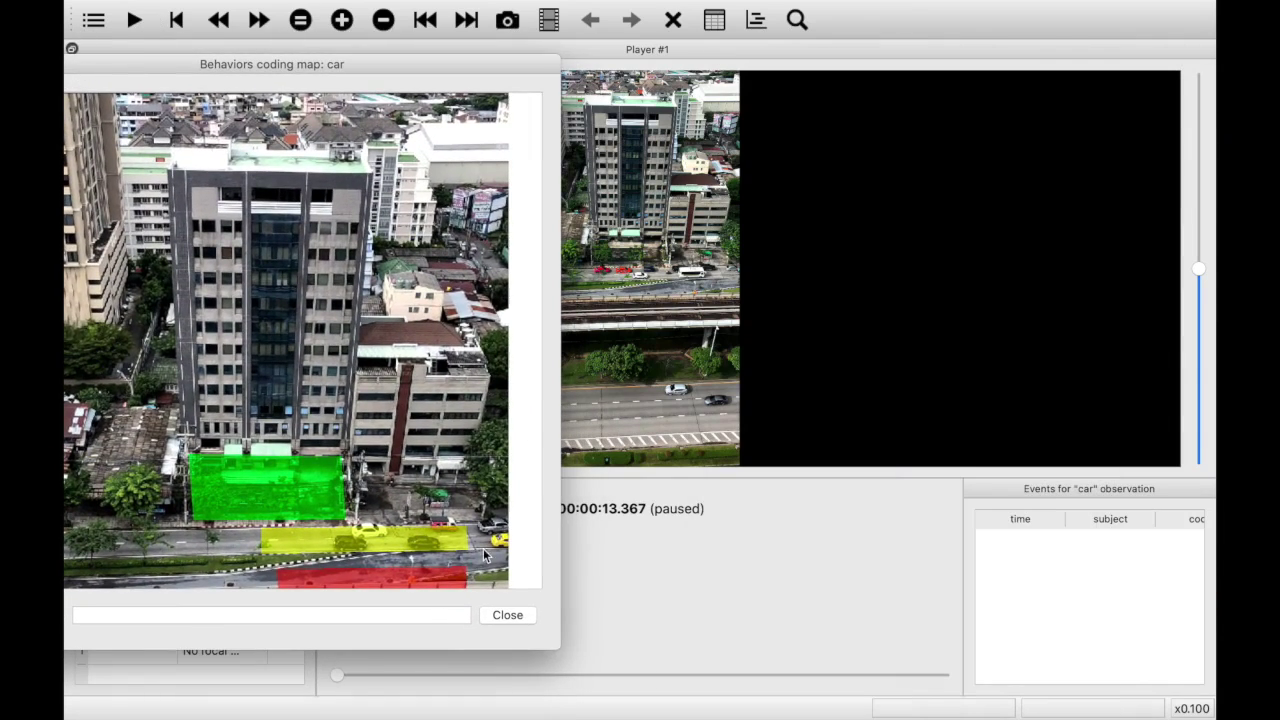
- Widen the events table to show type and modifier columns, and make the map narrower and taller
{"action": "left_click_drag", "start_coordinate": [962, 528], "coordinate": [736, 521]}
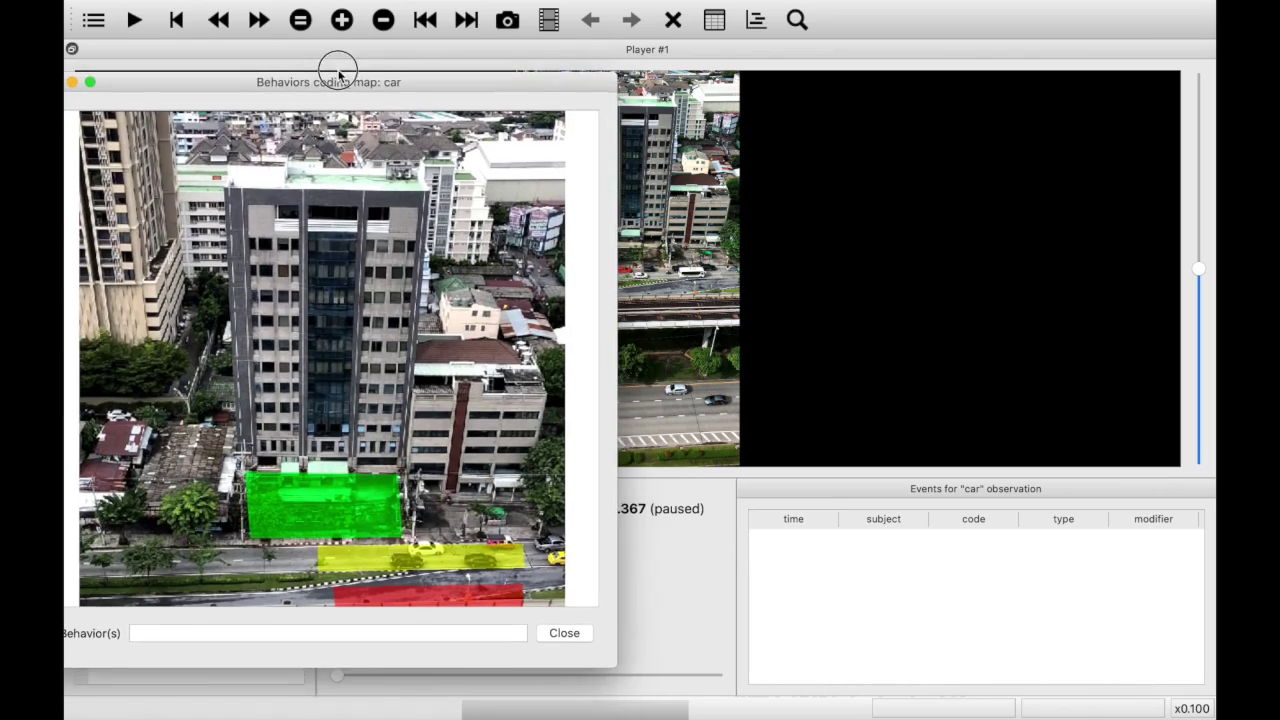
{"action": "mouse_move", "coordinate": [337, 52]}
{"action": "left_mouse_down"}
{"action": "mouse_move", "coordinate": [348, 235]}
{"action": "mouse_move", "coordinate": [249, 123]}
{"action": "mouse_move", "coordinate": [338, 83]}
{"action": "left_mouse_up"}
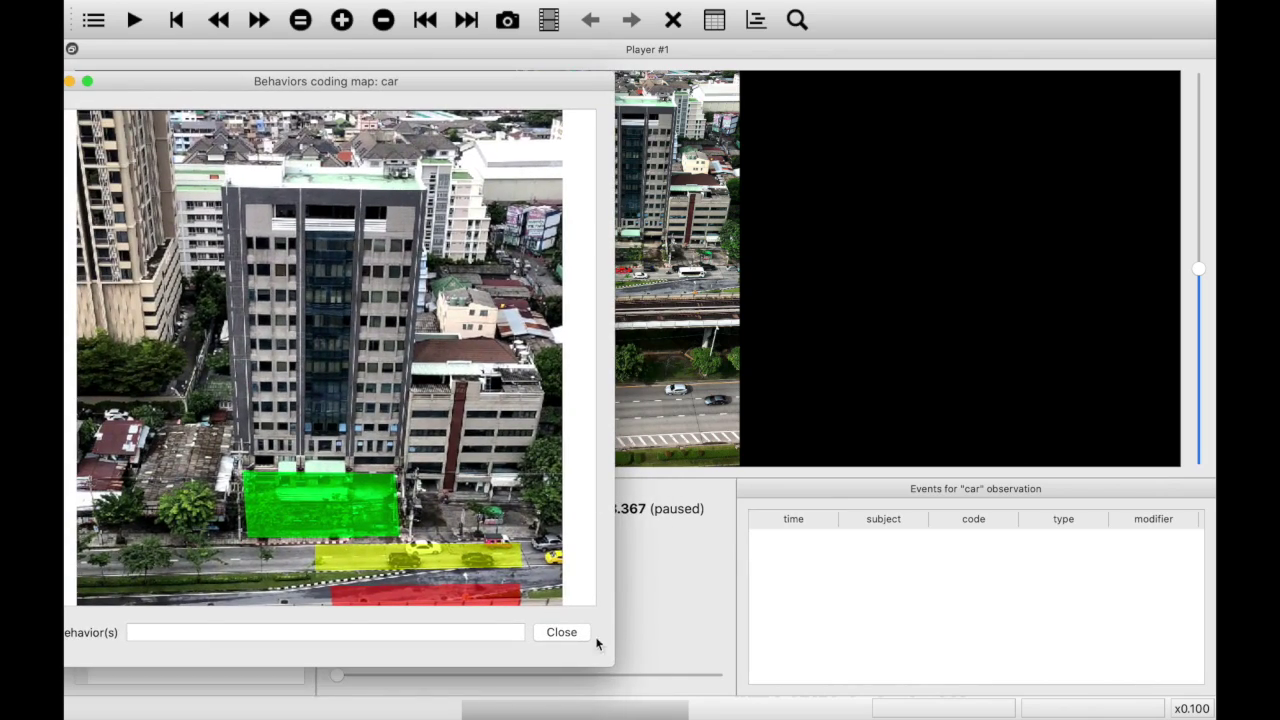
{"action": "left_click_drag", "start_coordinate": [610, 666], "coordinate": [485, 709]}
{"action": "left_click_drag", "start_coordinate": [363, 88], "coordinate": [287, 88]}
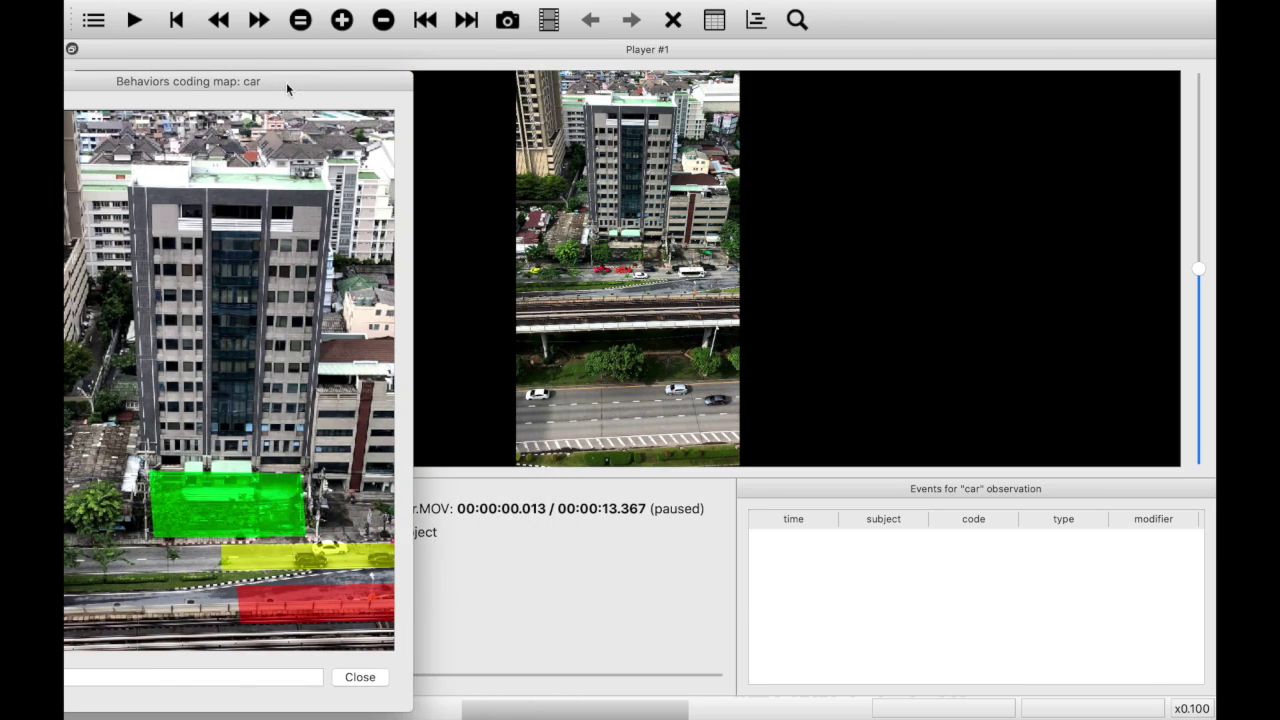
{"action": "left_click", "coordinate": [143, 29]}
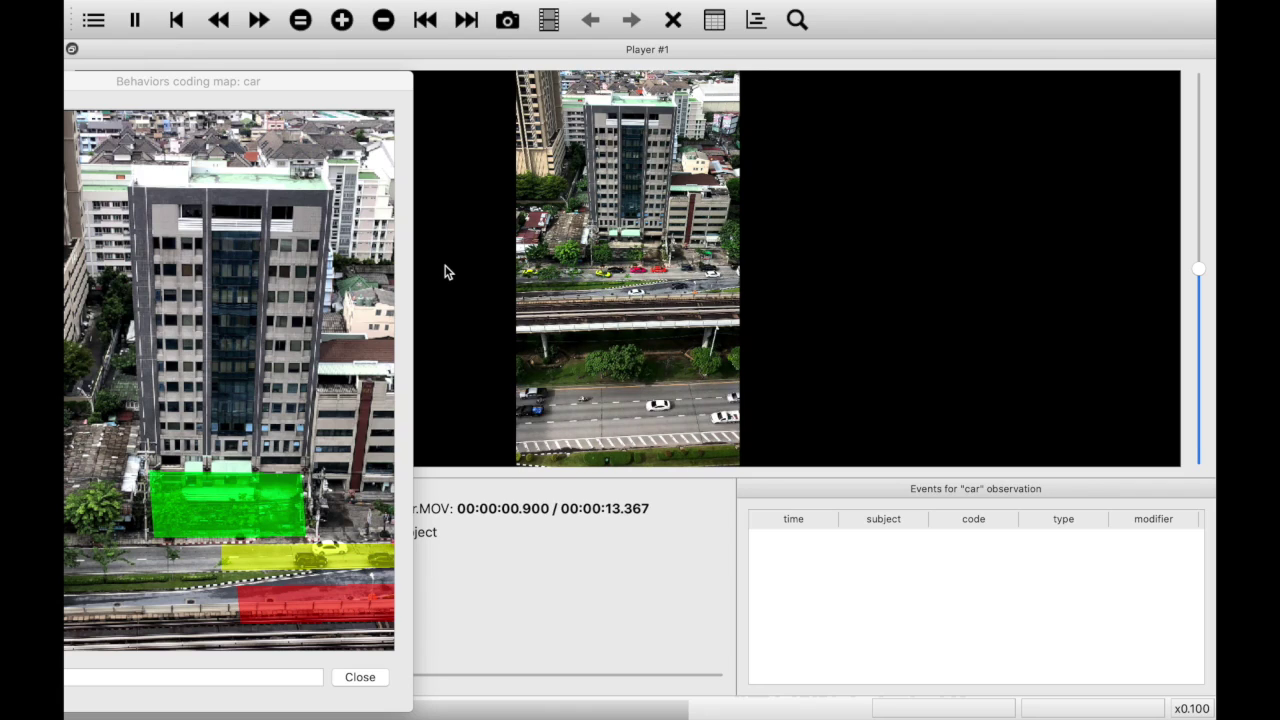
- Pause at 1.150 s, uncover the time readout, then rewind to about 0.361 s
{"action": "left_click", "coordinate": [138, 22]}
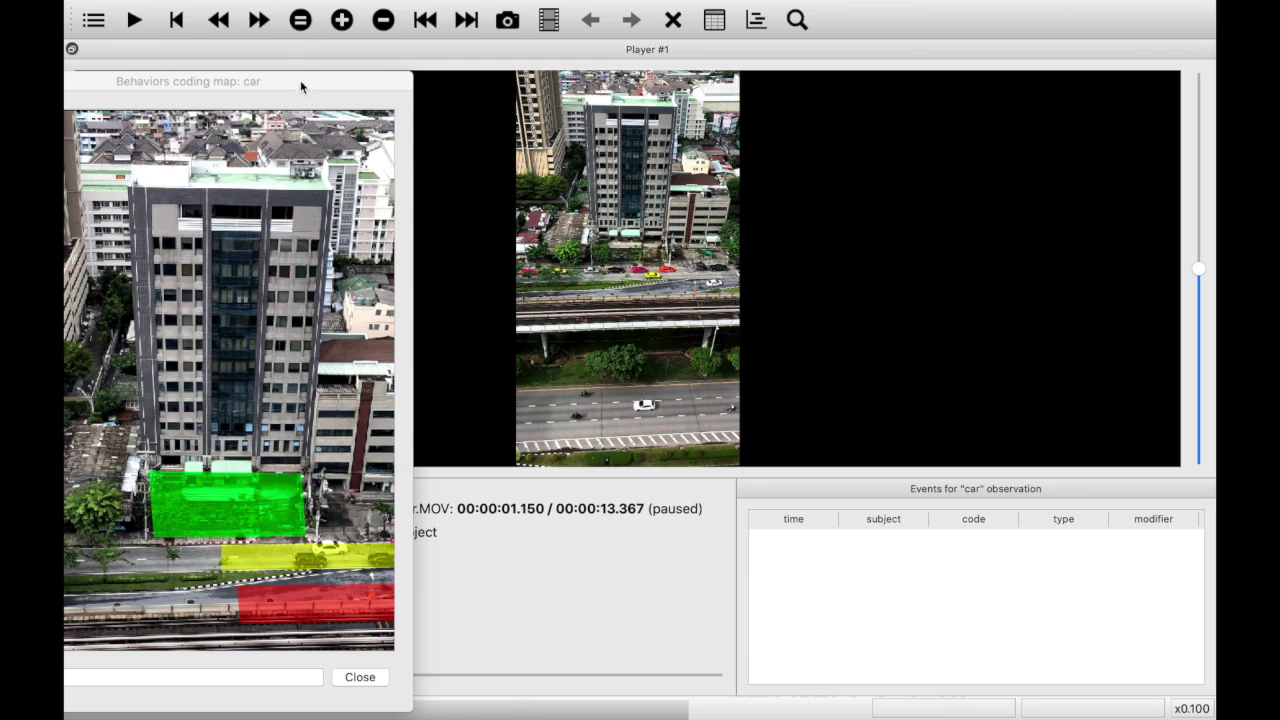
{"action": "left_click_drag", "start_coordinate": [300, 86], "coordinate": [214, 86]}
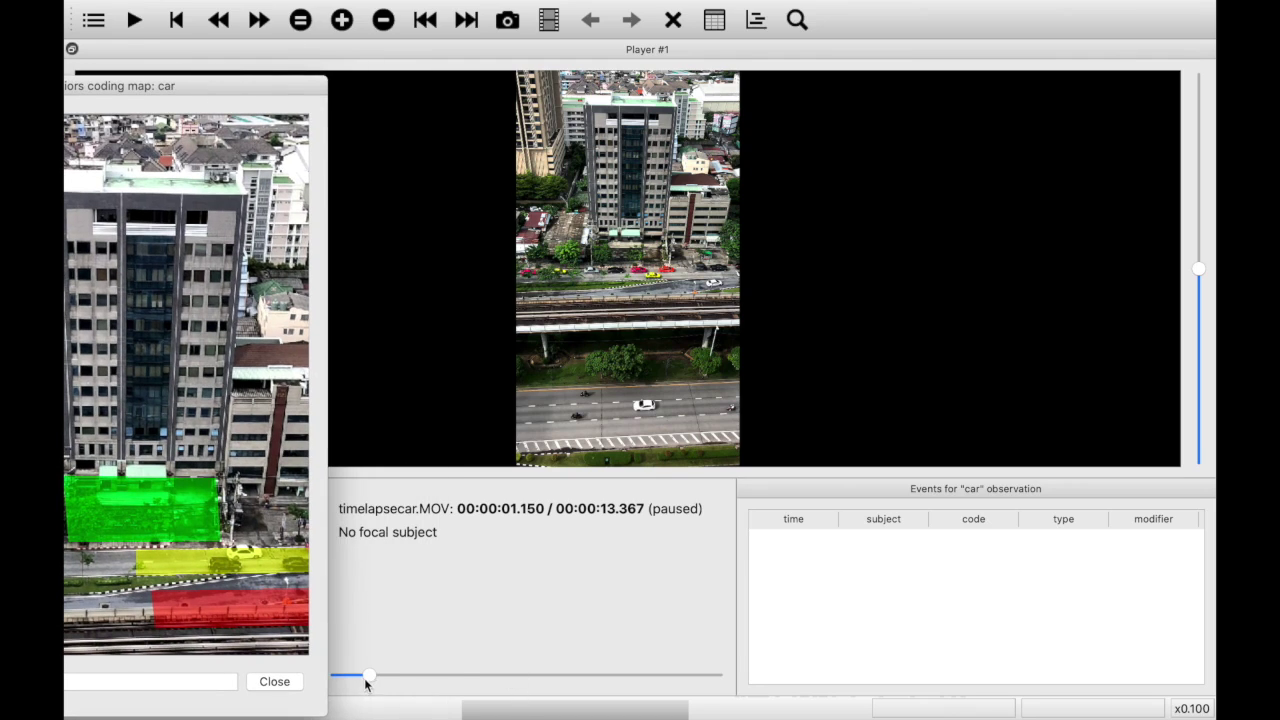
{"action": "left_click_drag", "start_coordinate": [366, 679], "coordinate": [352, 679]}
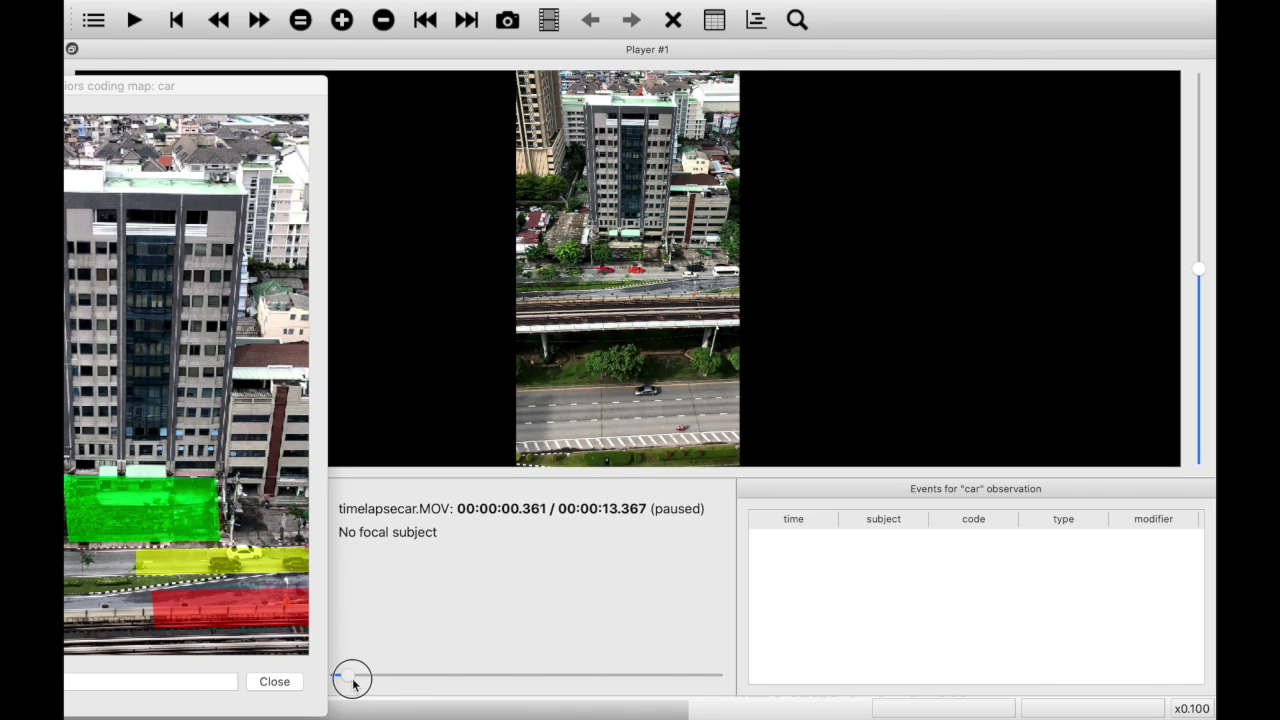
- Resume playback and enlarge and reposition the car coding map
{"action": "left_click", "coordinate": [133, 14]}
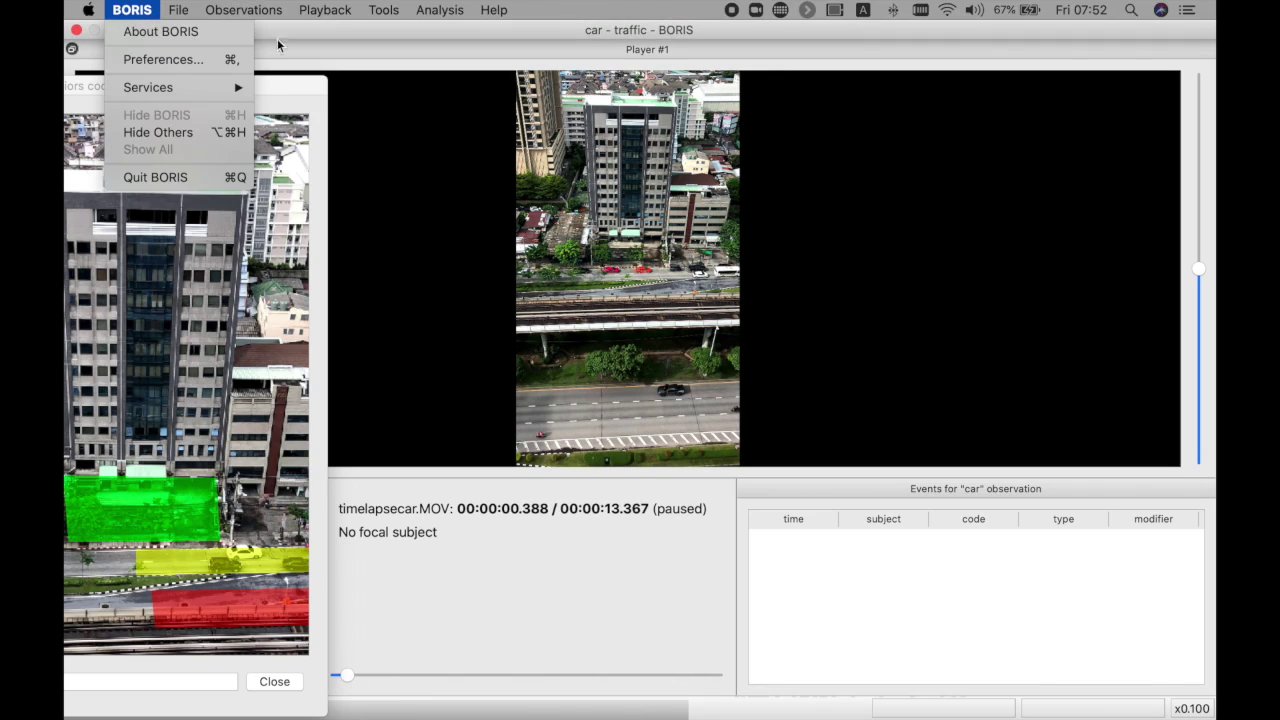
{"action": "left_click", "coordinate": [325, 40]}
{"action": "left_click", "coordinate": [133, 20]}
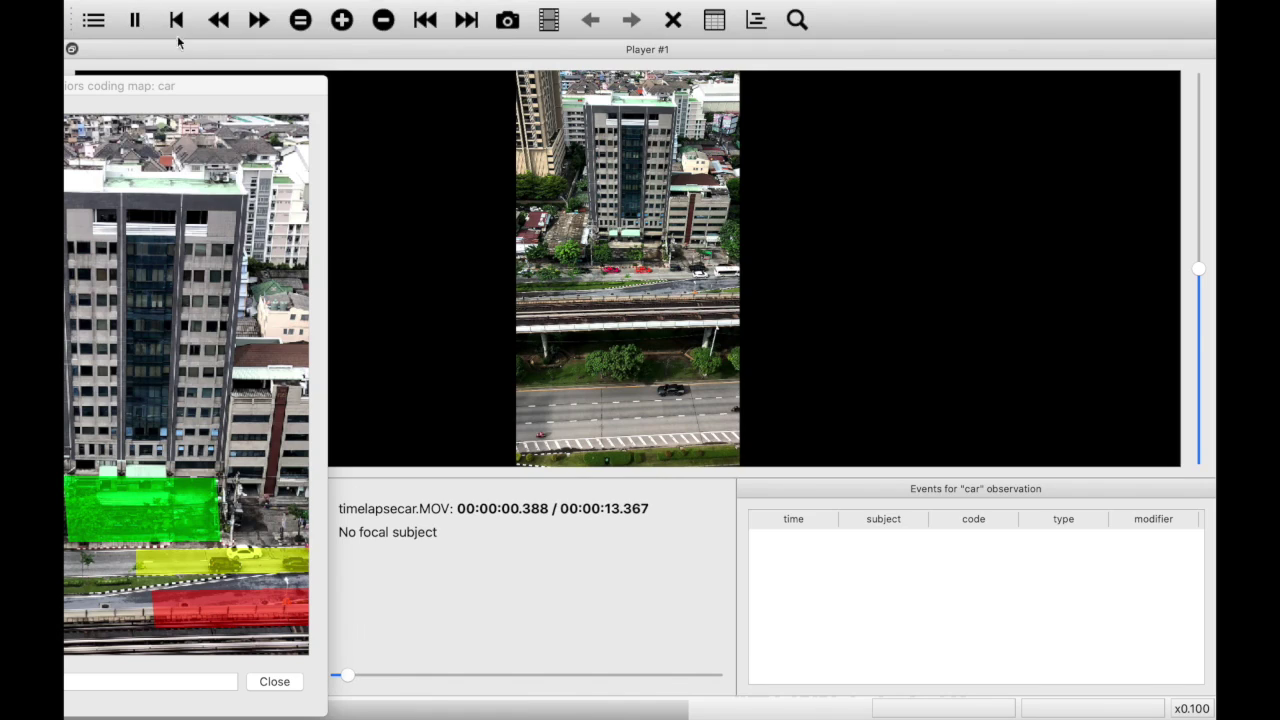
{"action": "left_click_drag", "start_coordinate": [213, 92], "coordinate": [230, 58]}
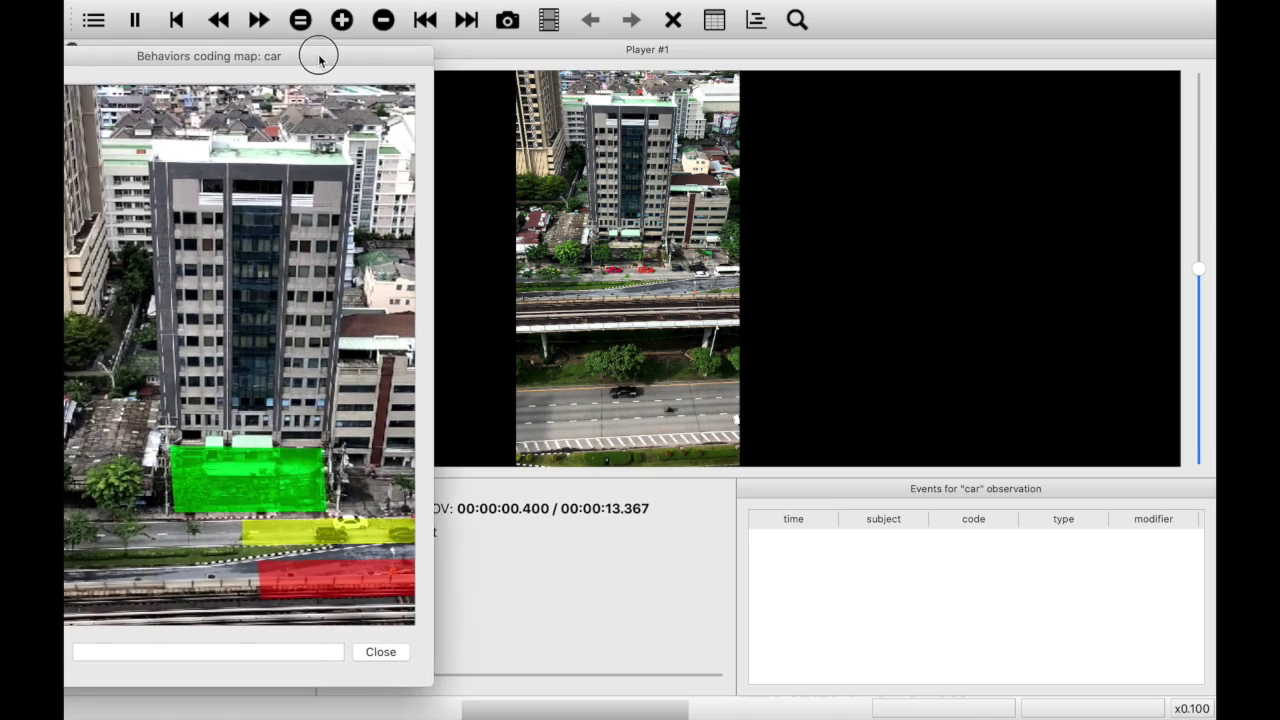
{"action": "left_click_drag", "start_coordinate": [230, 58], "coordinate": [244, 69]}
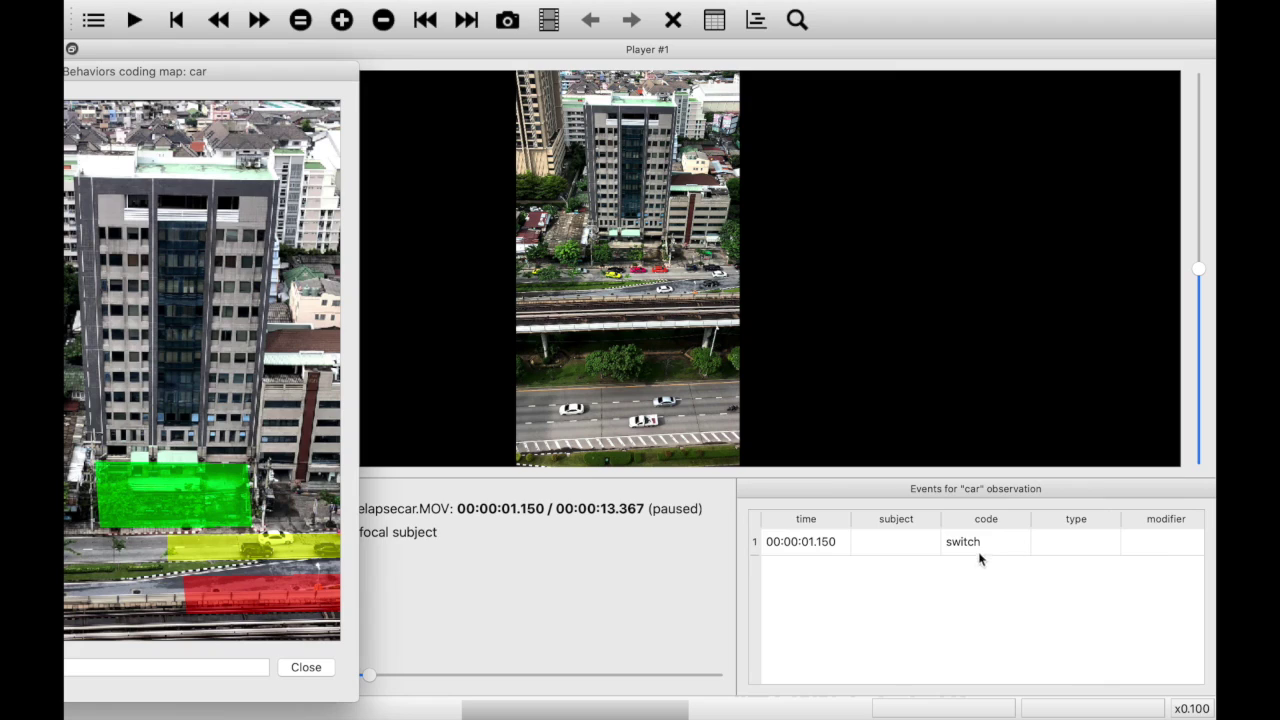
- Pause at 2.150 s, log a switch event from the yellow map area, and resume playback
{"action": "left_click", "coordinate": [135, 20]}
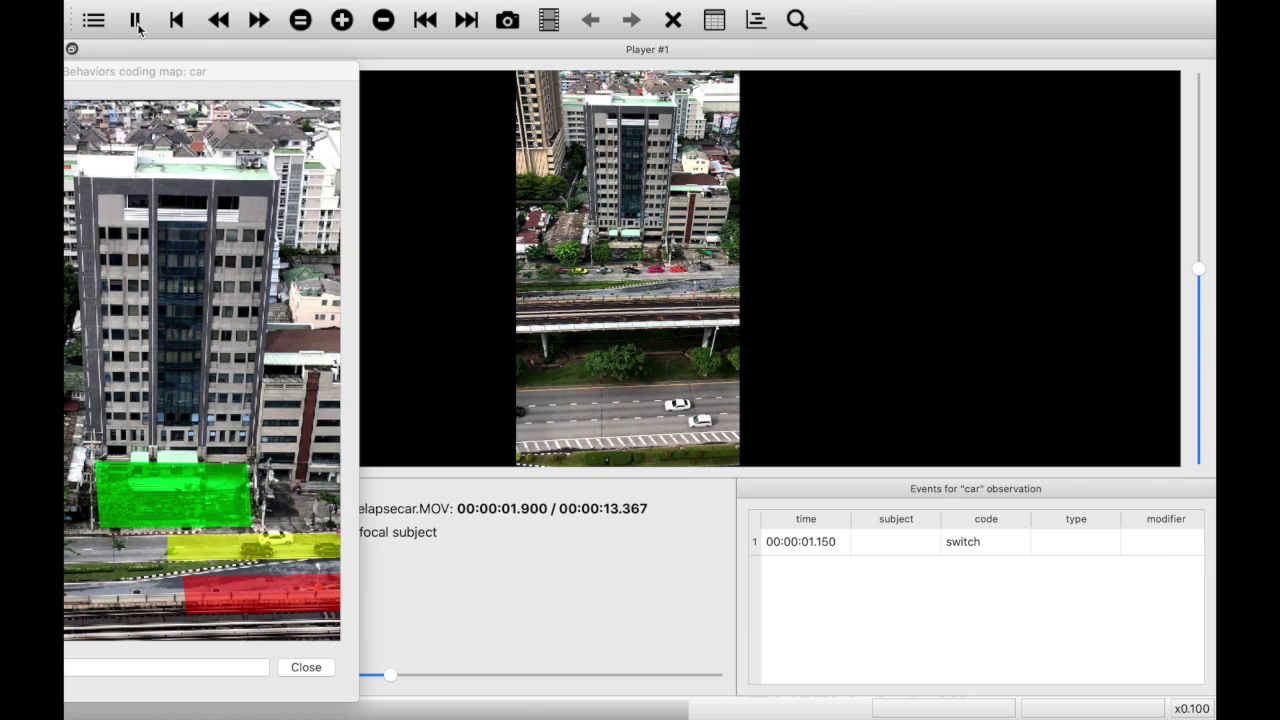
{"action": "left_click", "coordinate": [136, 21]}
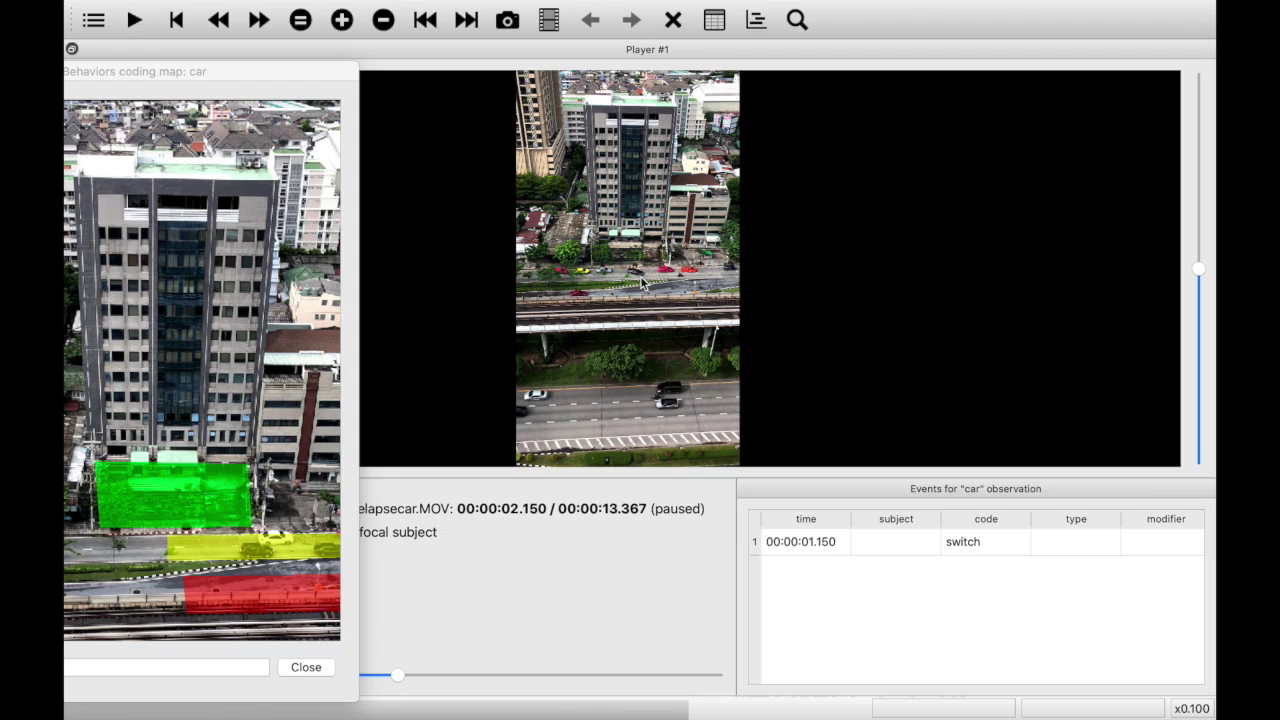
{"action": "left_click", "coordinate": [299, 544]}
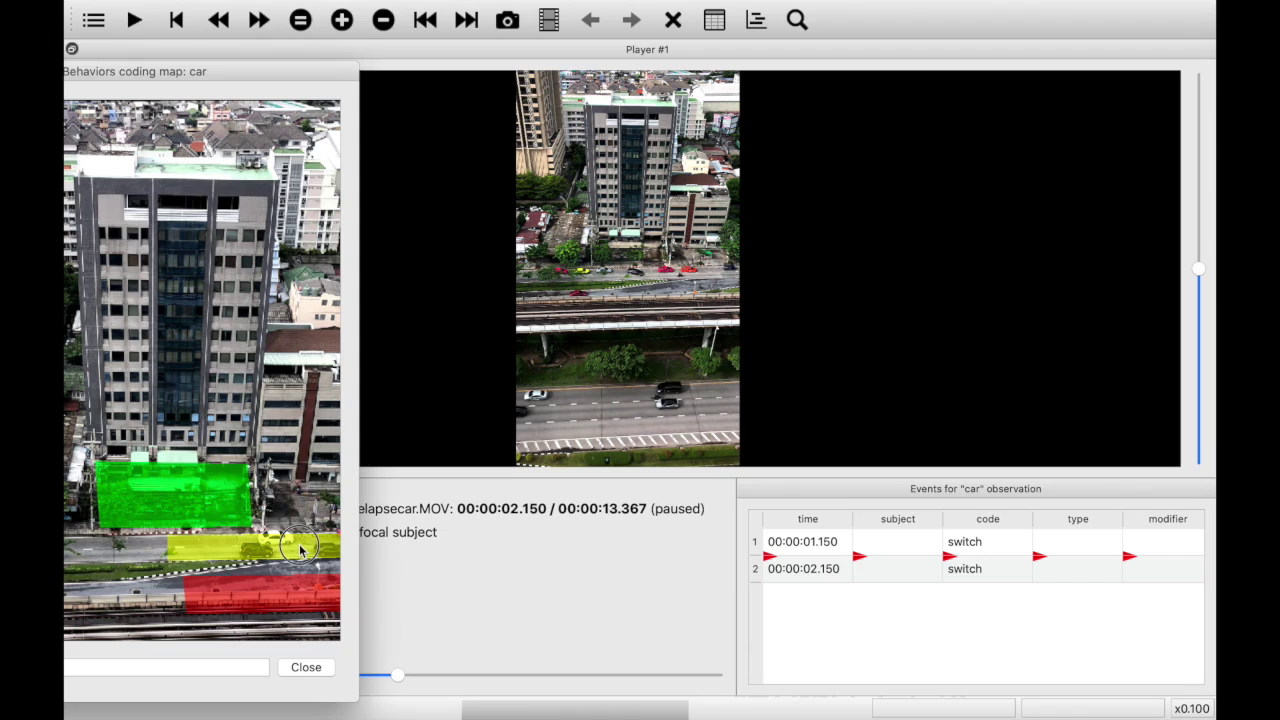
{"action": "left_click", "coordinate": [134, 21]}
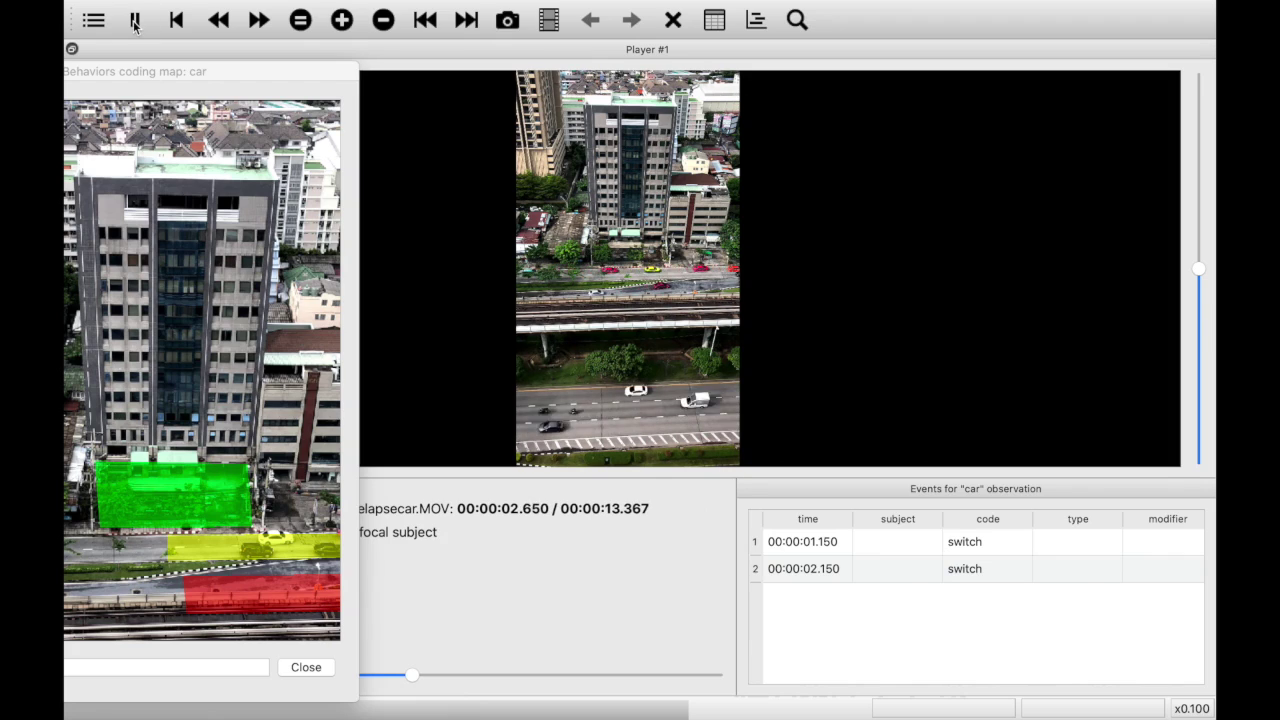
- Pause at 2.650 s, log an entrance event from the green map area, and resume playback
{"action": "key", "text": "space"}
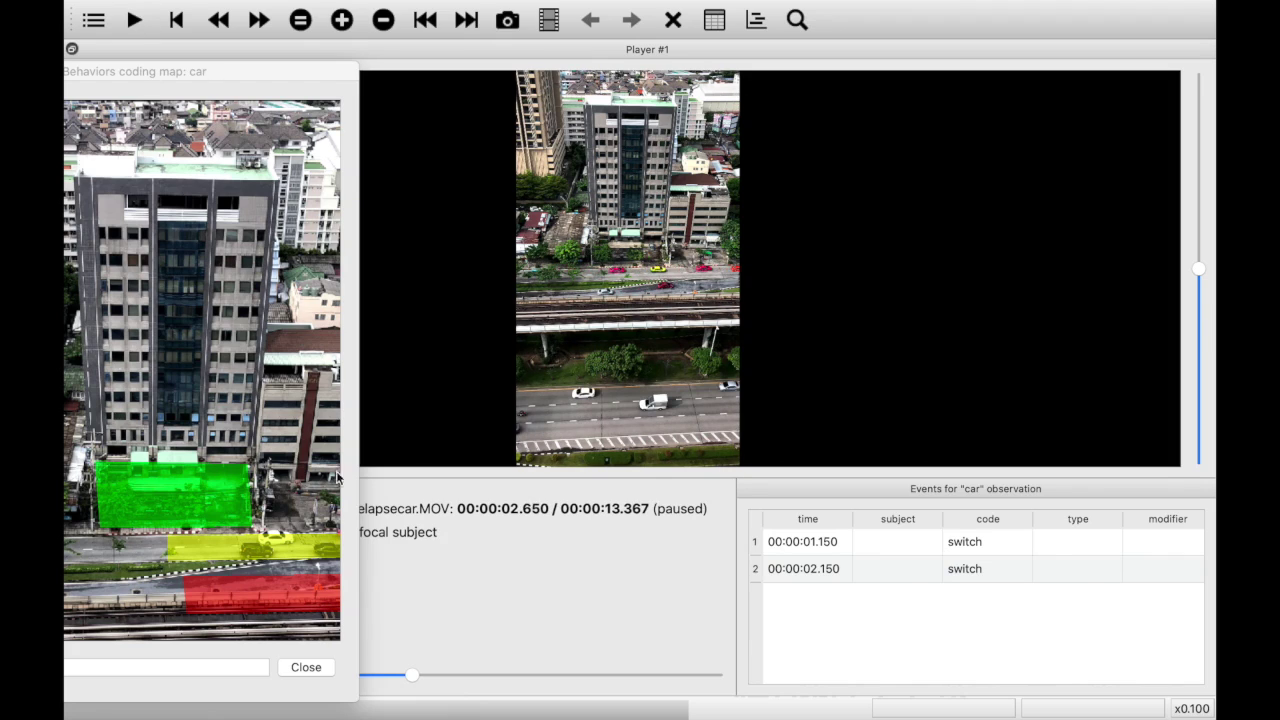
{"action": "left_click", "coordinate": [200, 487]}
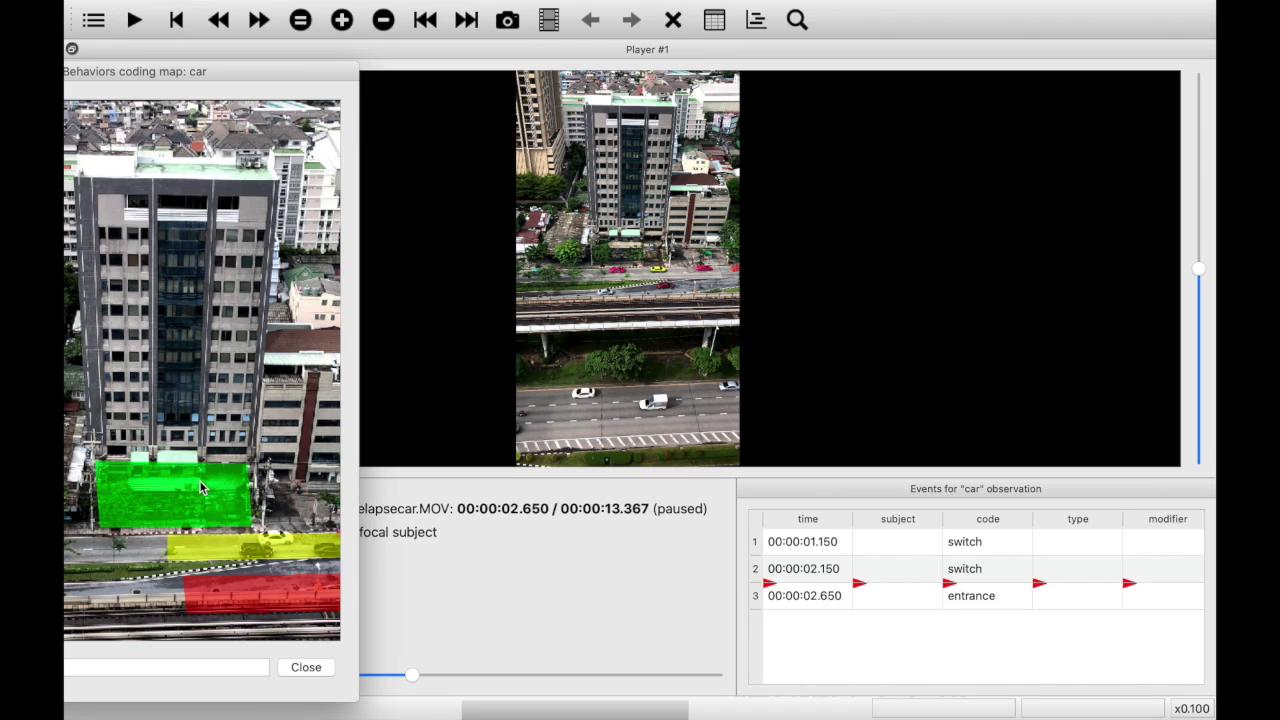
{"action": "left_click", "coordinate": [135, 20]}
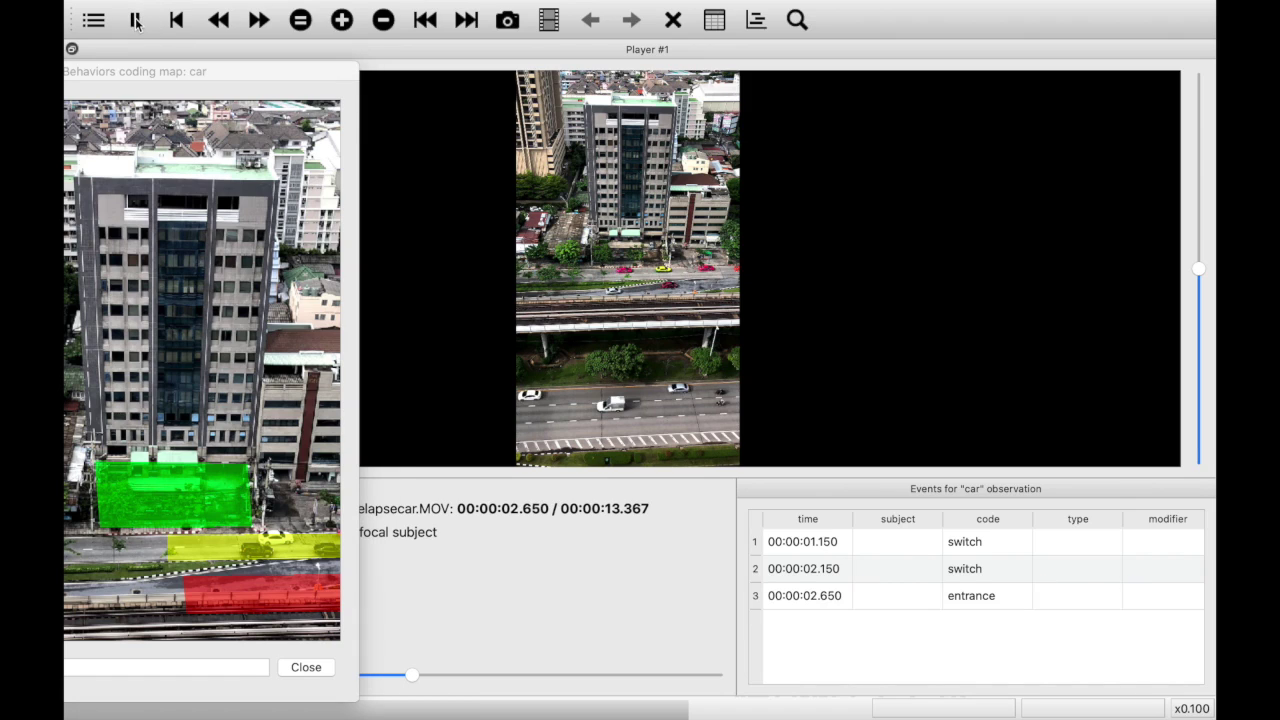
- Pause at 2.900 s, log a chaning event from the red area, and bring the whole map into view
{"action": "left_click", "coordinate": [135, 20]}
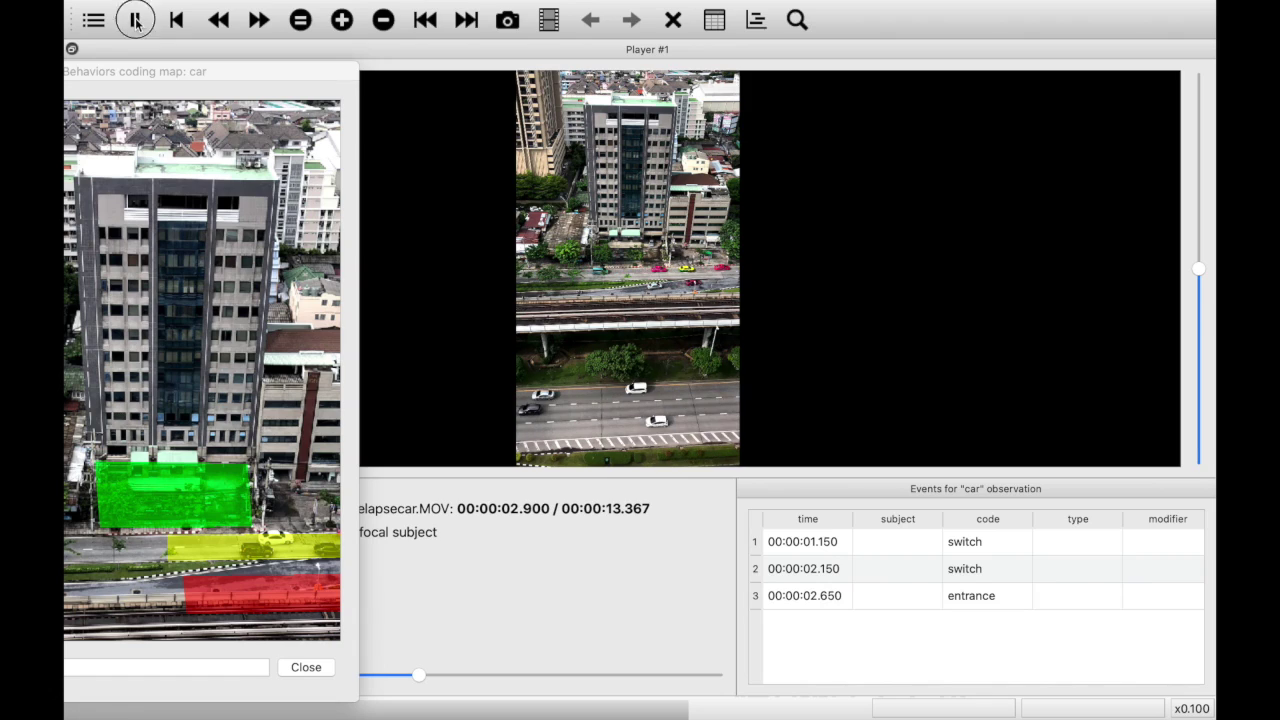
{"action": "left_click", "coordinate": [135, 20]}
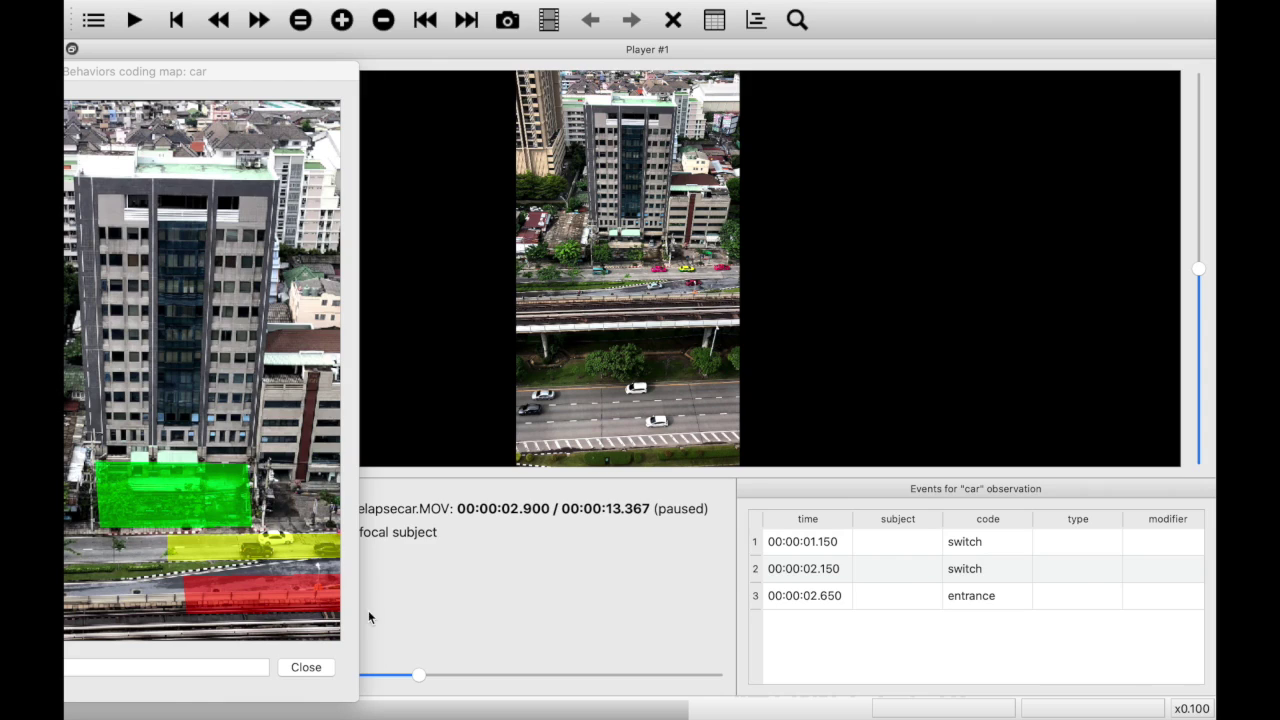
{"action": "left_click", "coordinate": [311, 594]}
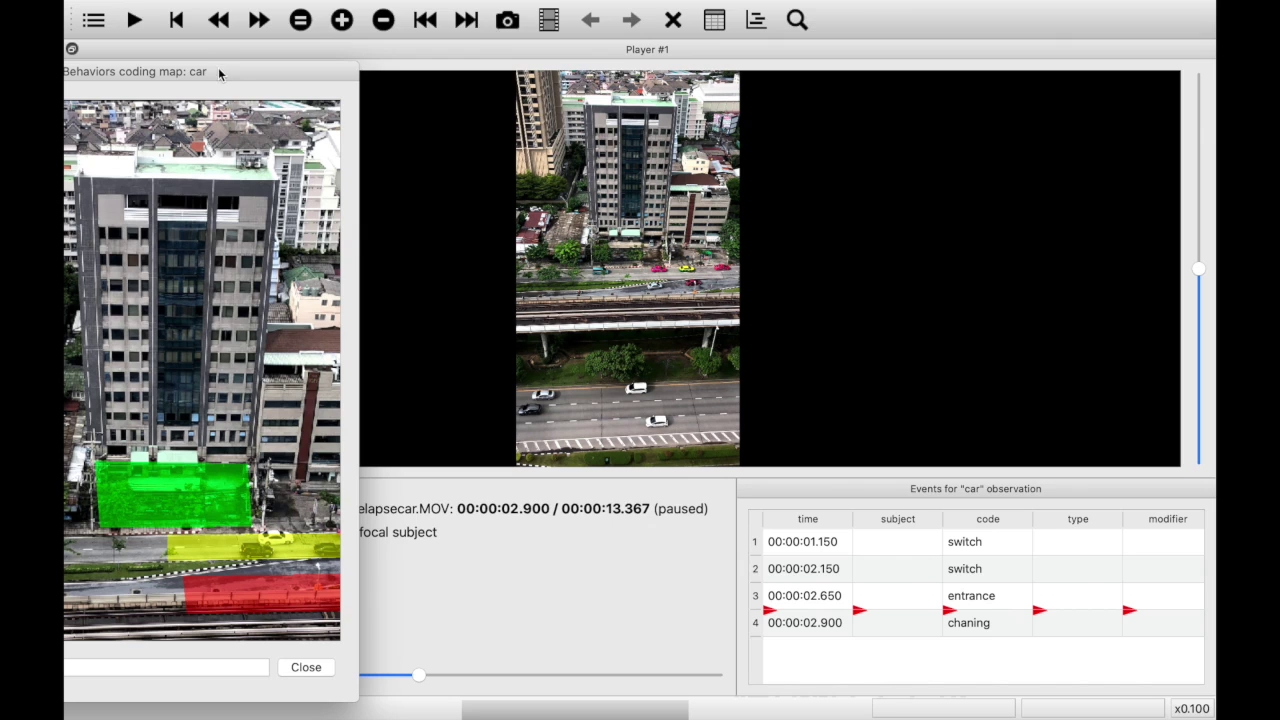
{"action": "left_click_drag", "start_coordinate": [220, 74], "coordinate": [405, 80]}
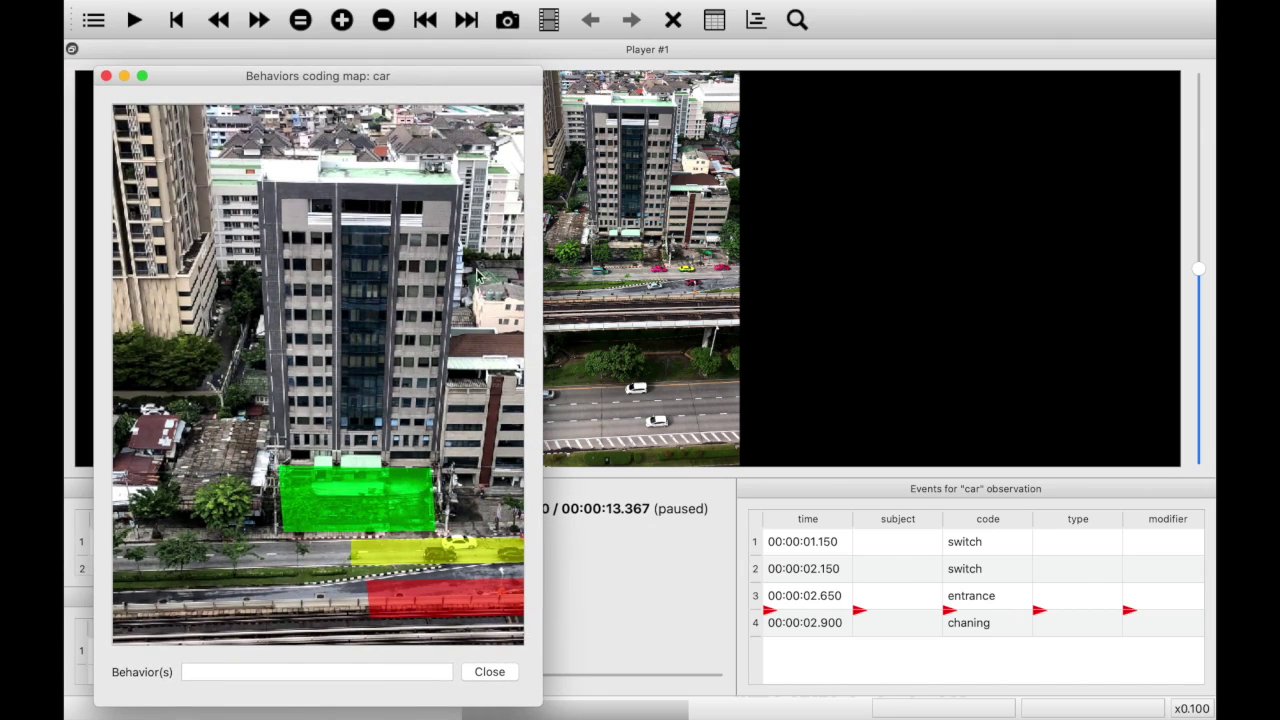